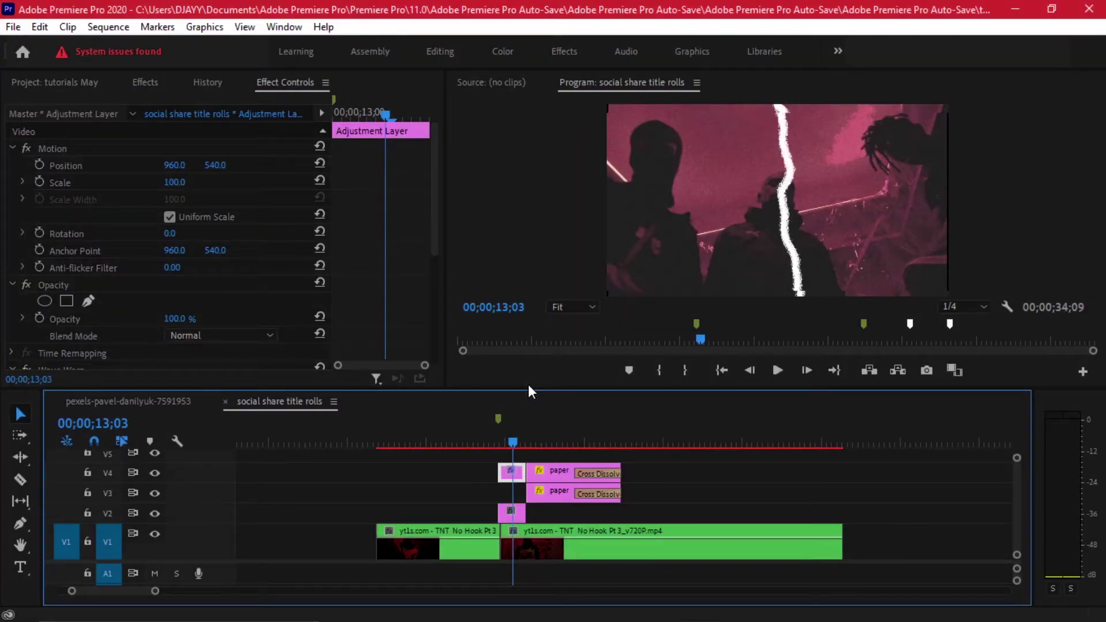
Play the sequence from 00;00;13;03 to preview the torn halves splitting apart
key(space)
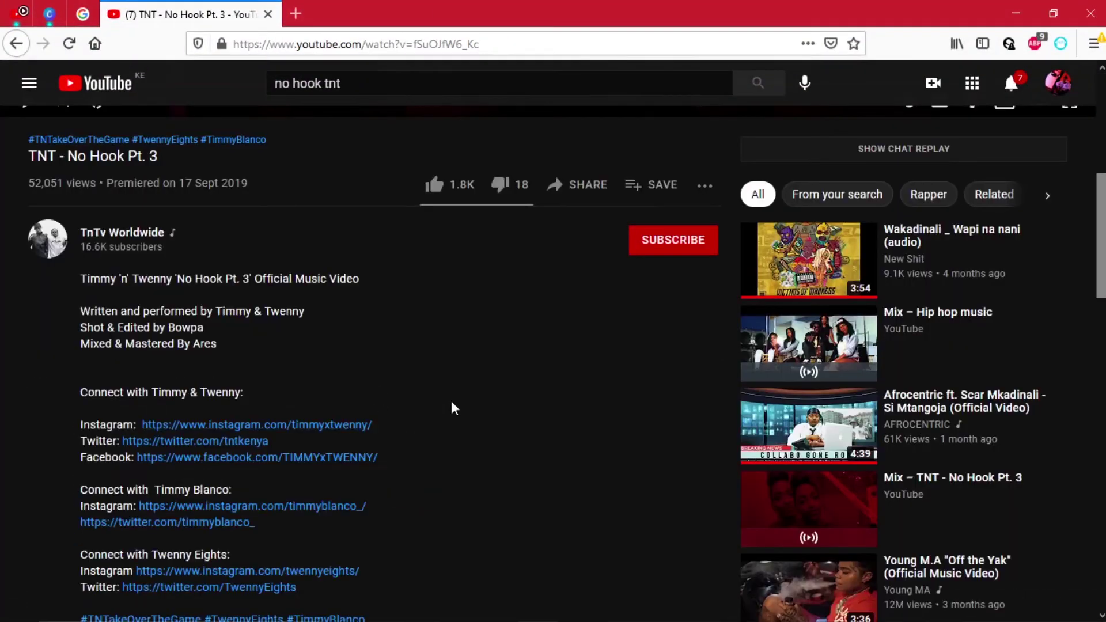
Scroll back to the 'TNT - No Hook Pt. 3' player, pause it, and jump to 0:48
scroll(453, 408, up, 3)
drag(211, 495, 178, 493)
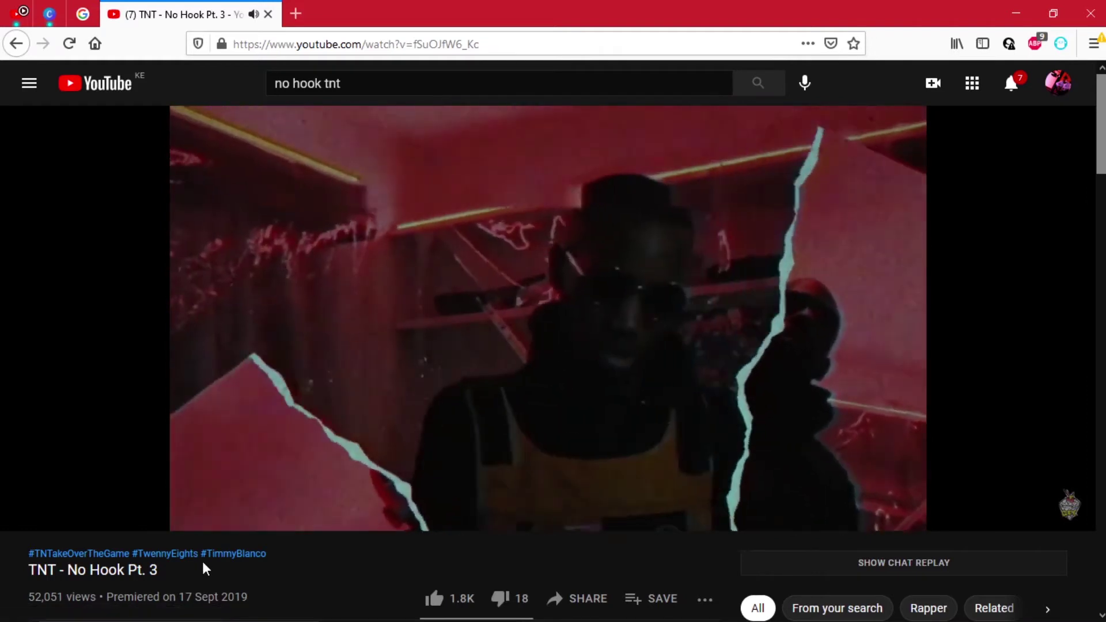
key(space)
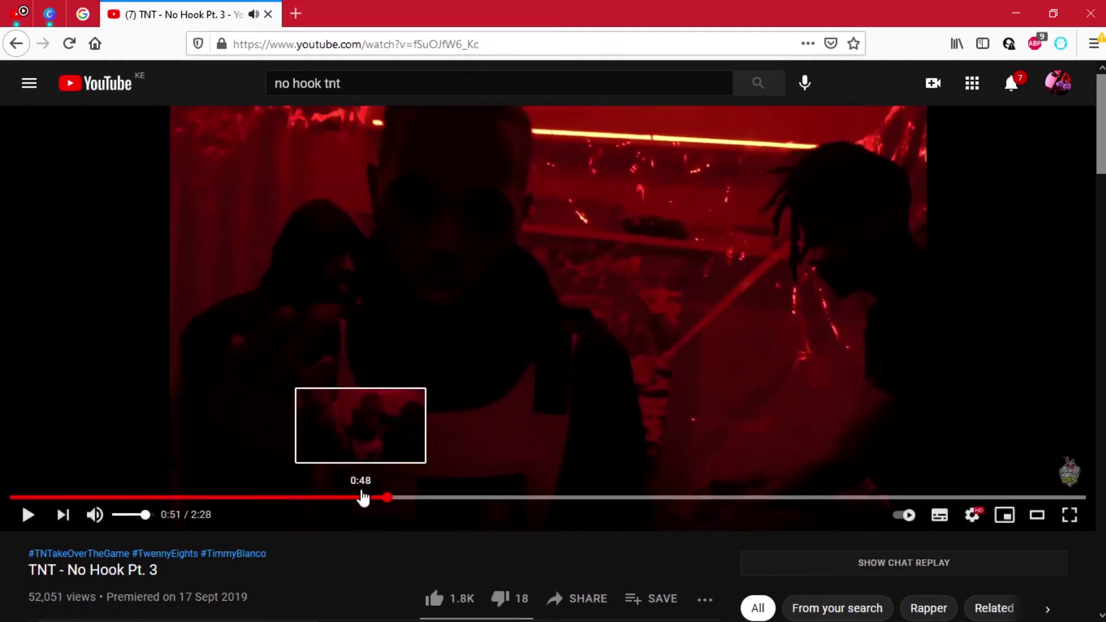
click(363, 497)
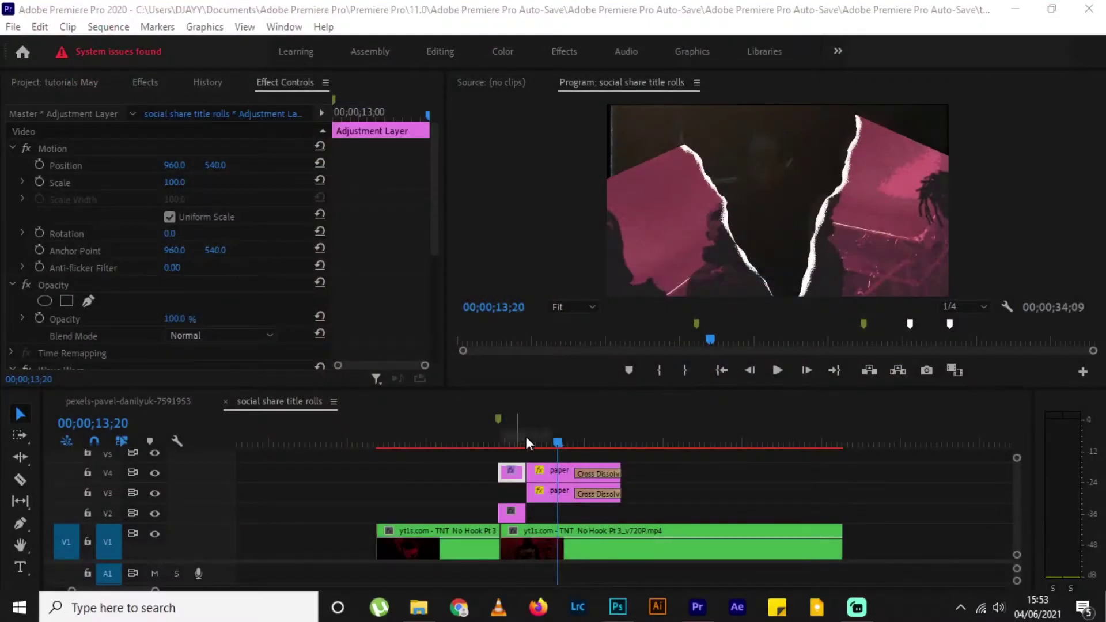
Delete the torn-paper stills and adjustment layer stacked on V2–V4 above the video
drag(493, 442, 568, 445)
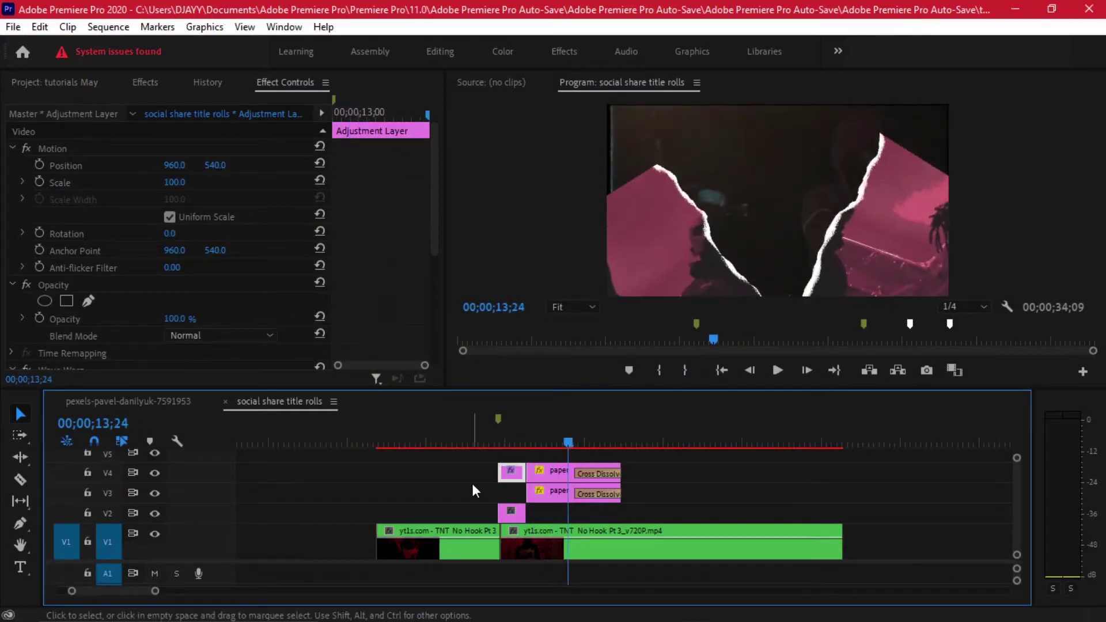
scroll(471, 479, up, 3)
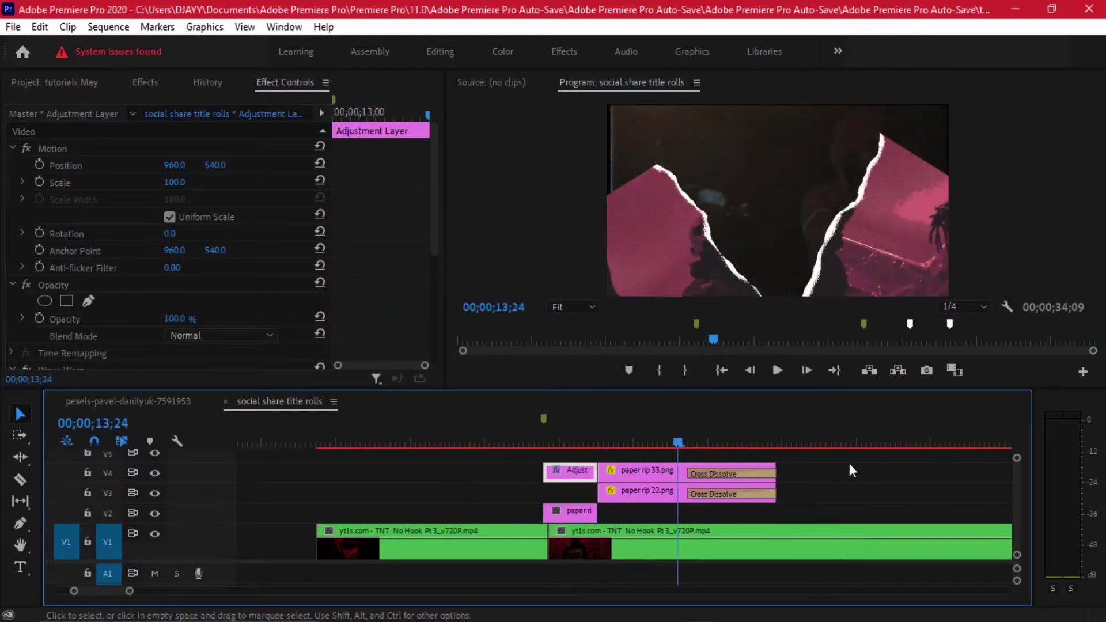
drag(852, 470, 529, 513)
key(Delete)
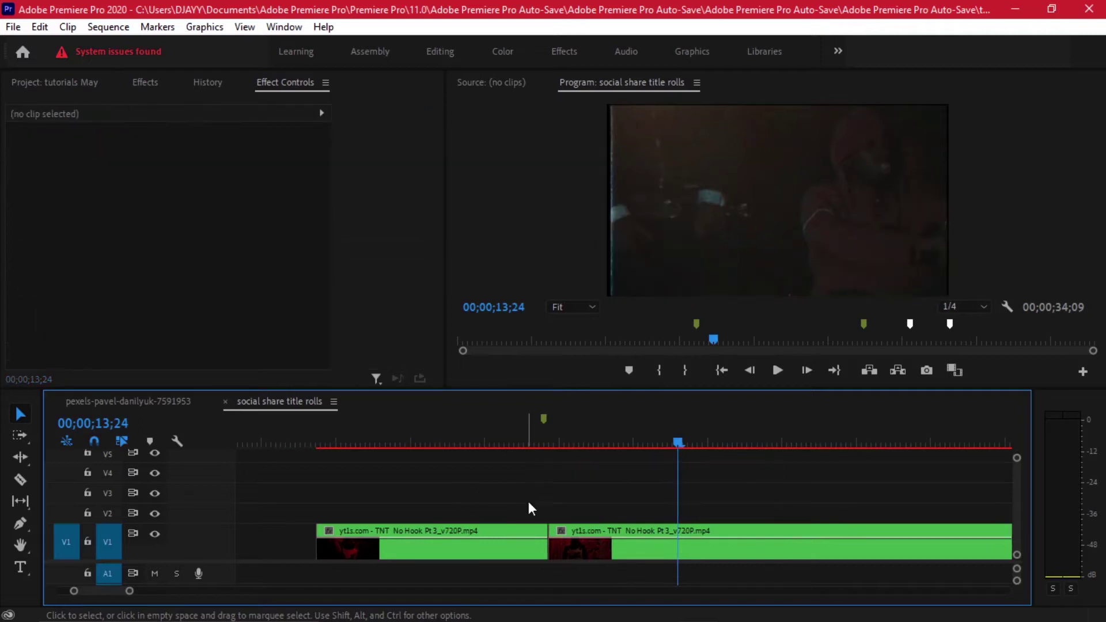
Move the playhead back to about 12;23 on the timeline
drag(548, 426, 516, 439)
scroll(518, 511, down, 3)
scroll(529, 450, up, 2)
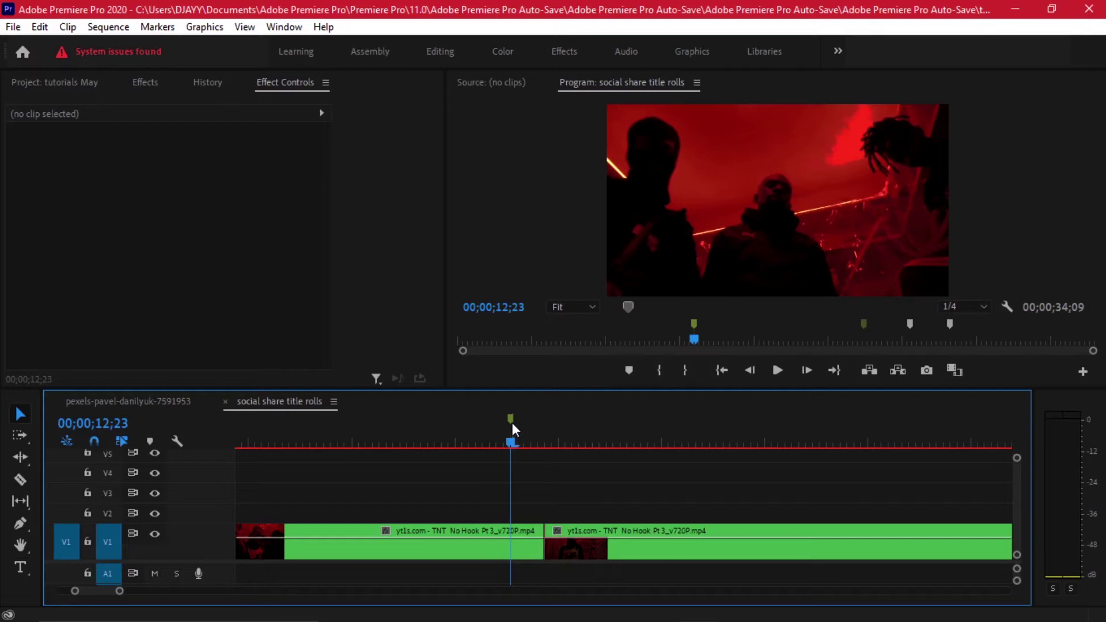
Save the 00;00;12;23 frame as a PNG still in the Desktop folder using Export Frame
double_click(511, 421)
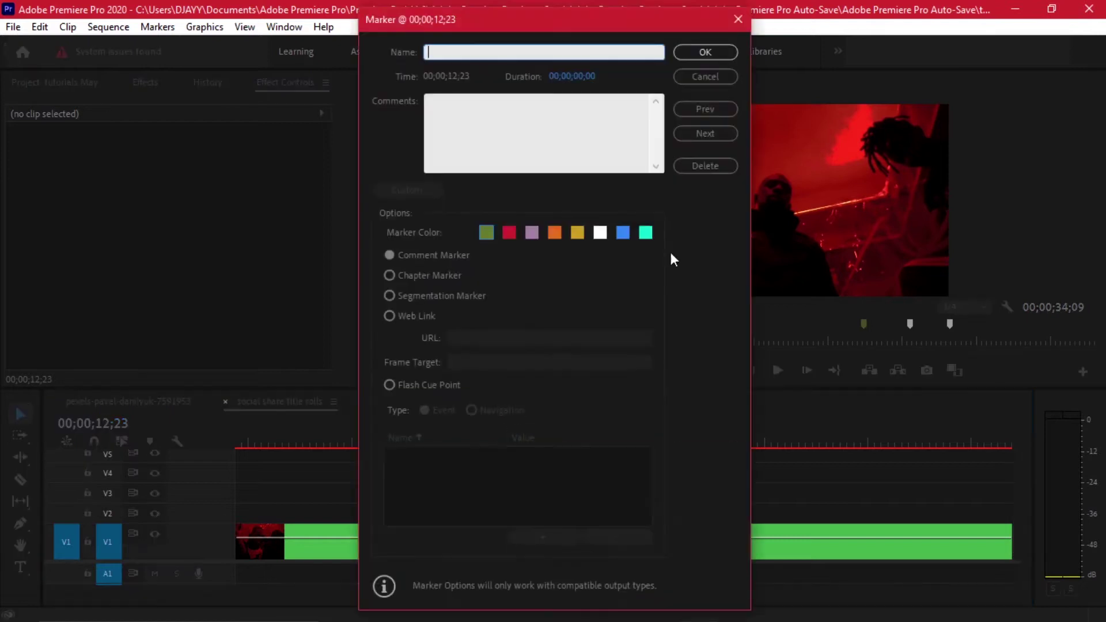
click(708, 82)
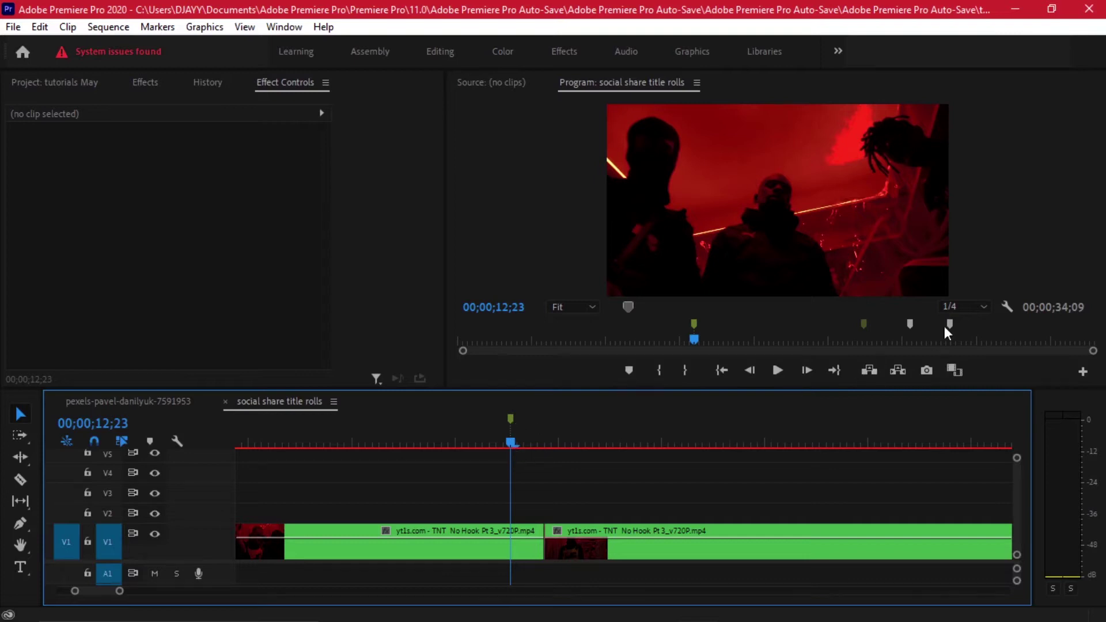
click(919, 373)
key(Tab)
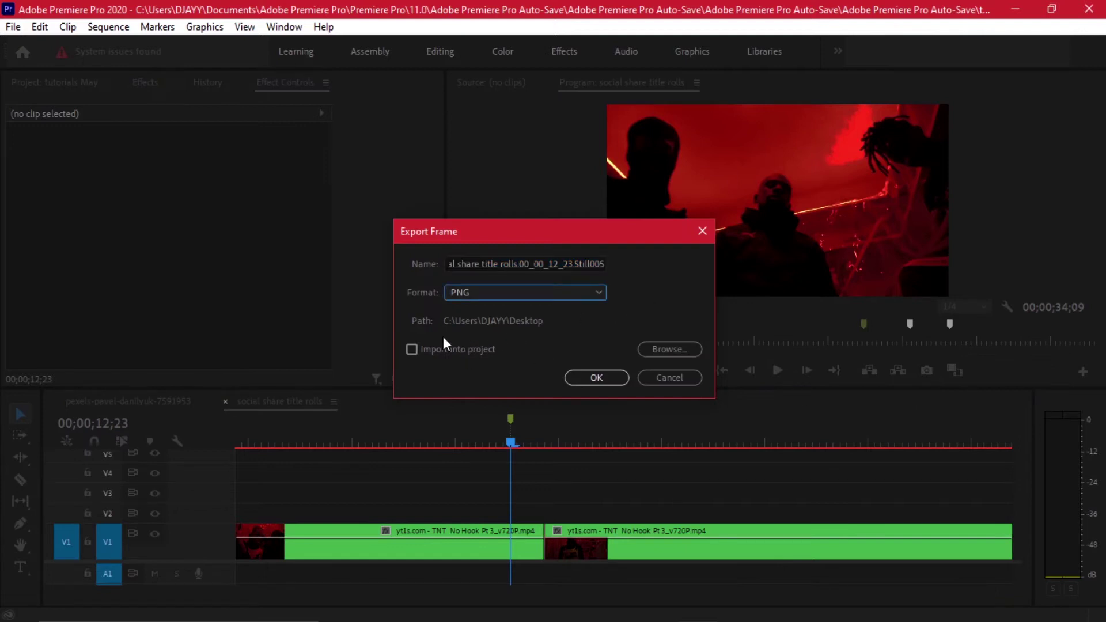
click(658, 352)
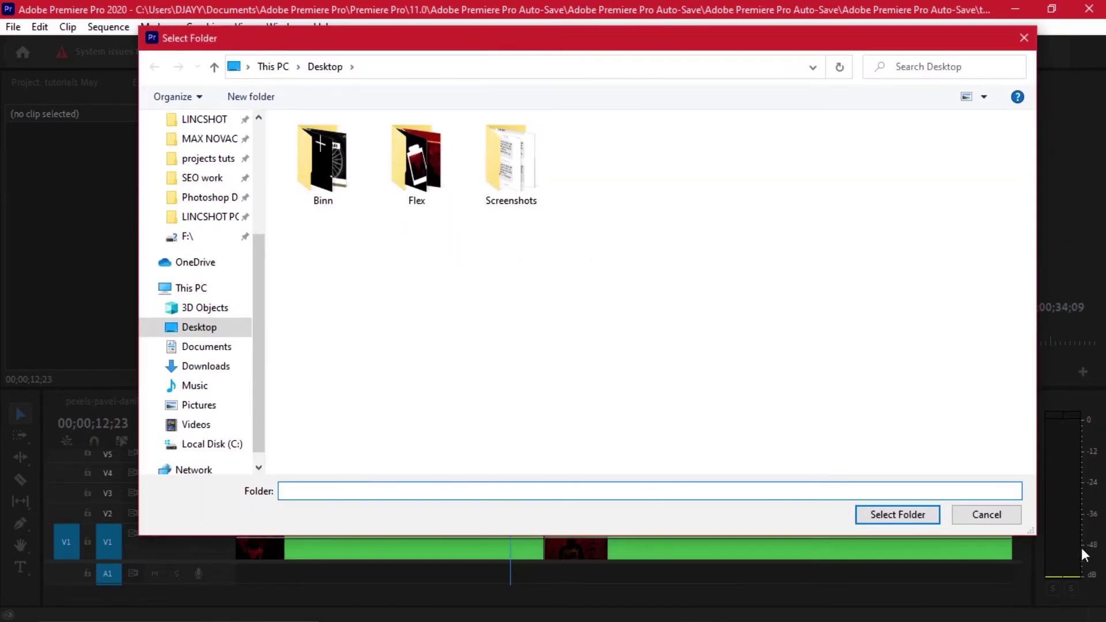
click(986, 515)
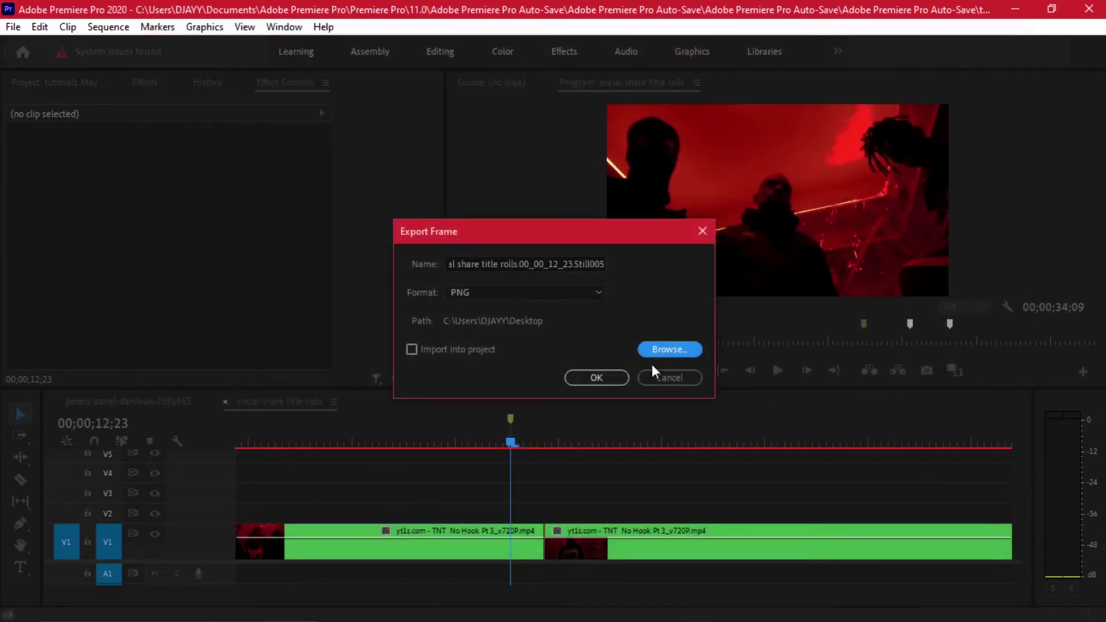
click(596, 378)
Minimise Premiere and select the exported Still005 image on the Desktop, closing its preview
click(68, 84)
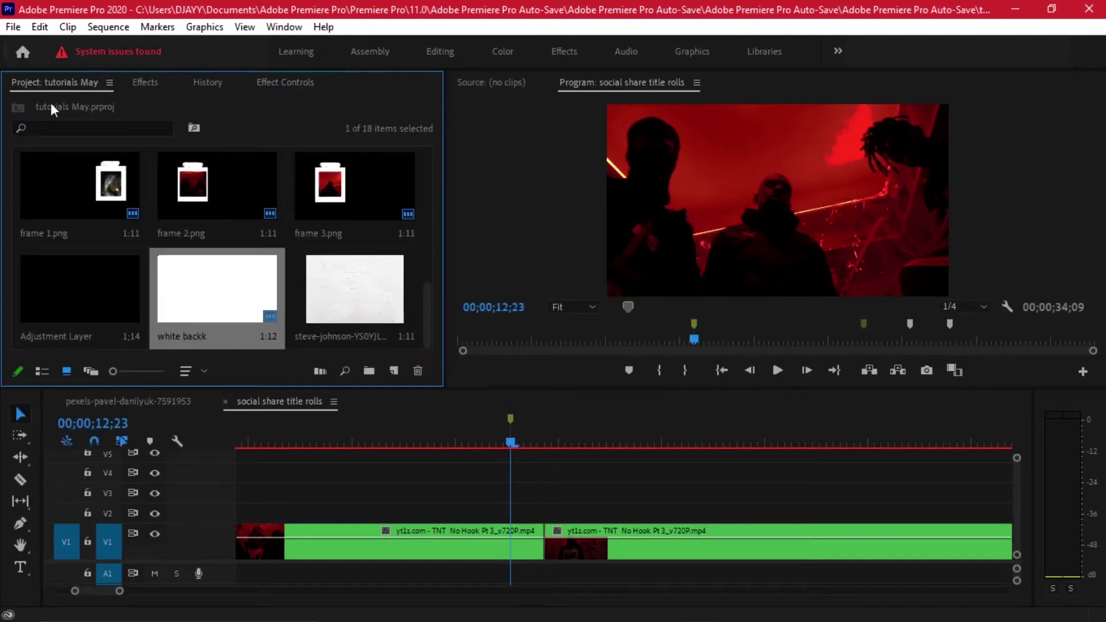
click(1016, 9)
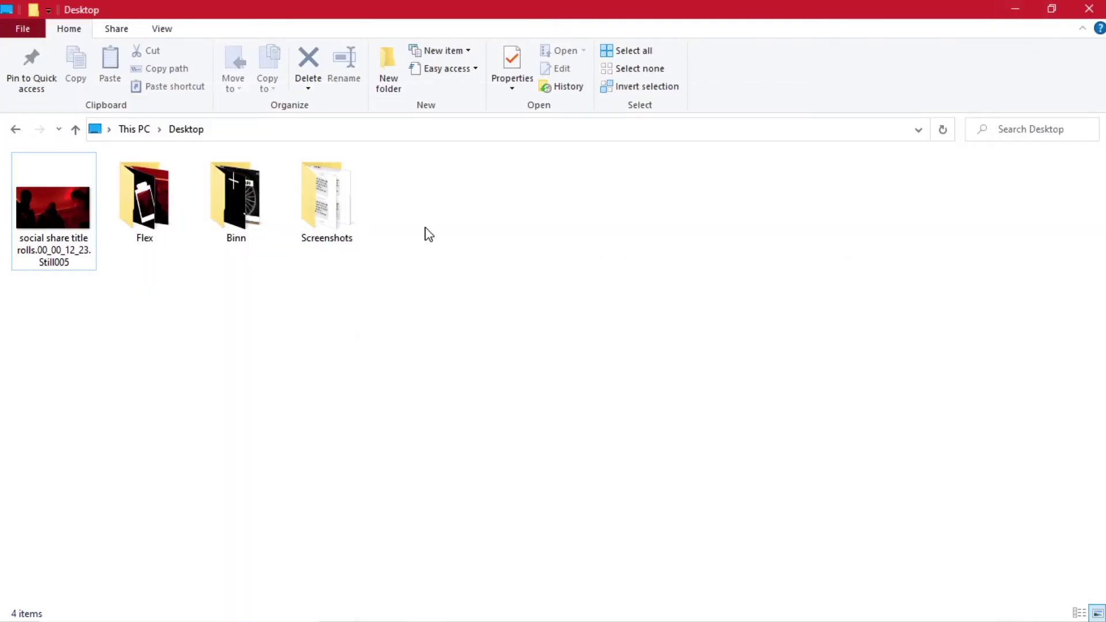
click(61, 206)
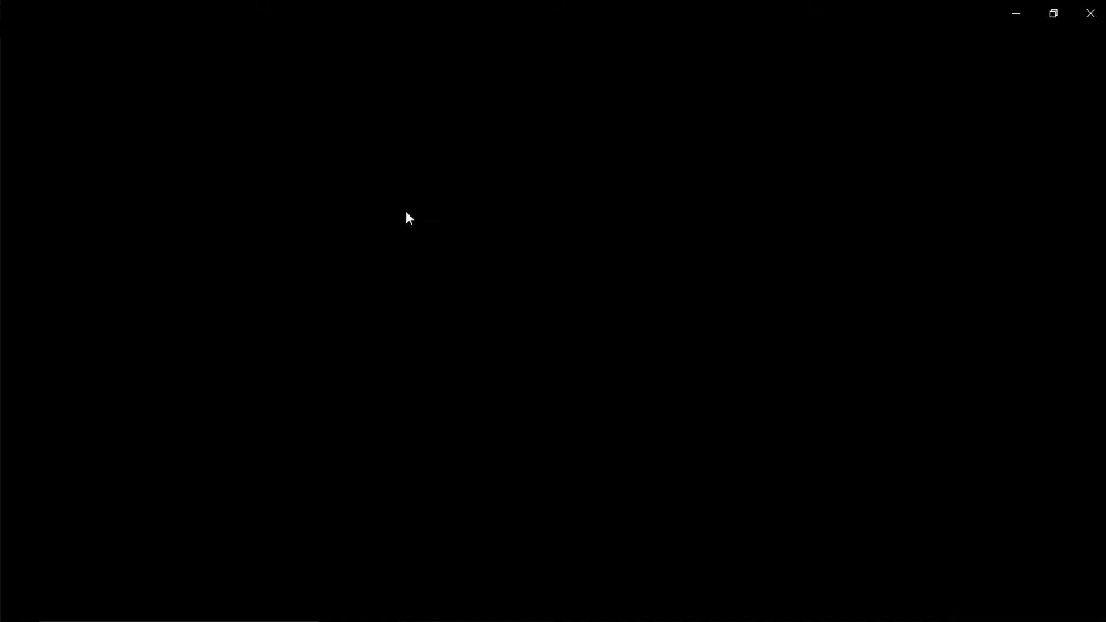
click(1089, 8)
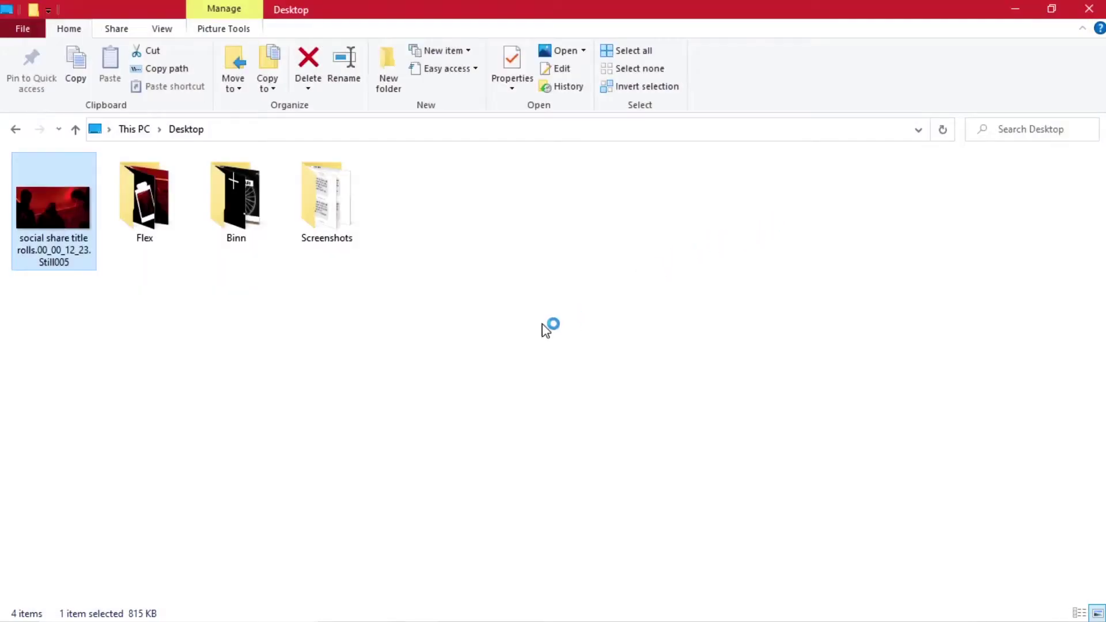
Create a 1920 × 1080 HDTV 1080p document from the Film & Video presets
click(618, 606)
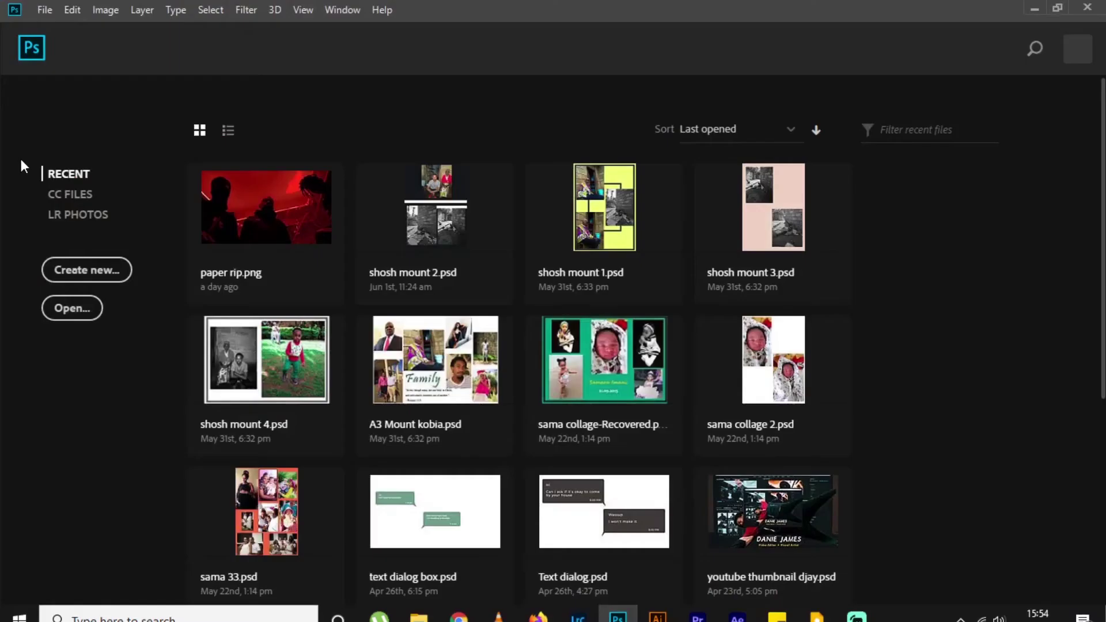
click(80, 271)
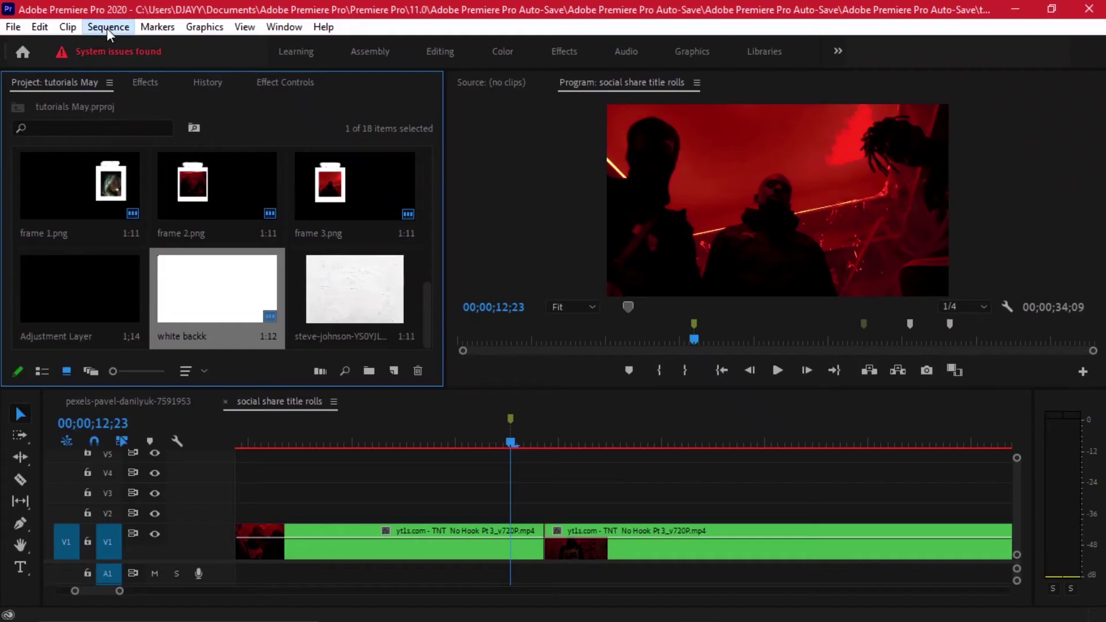
click(109, 28)
click(105, 27)
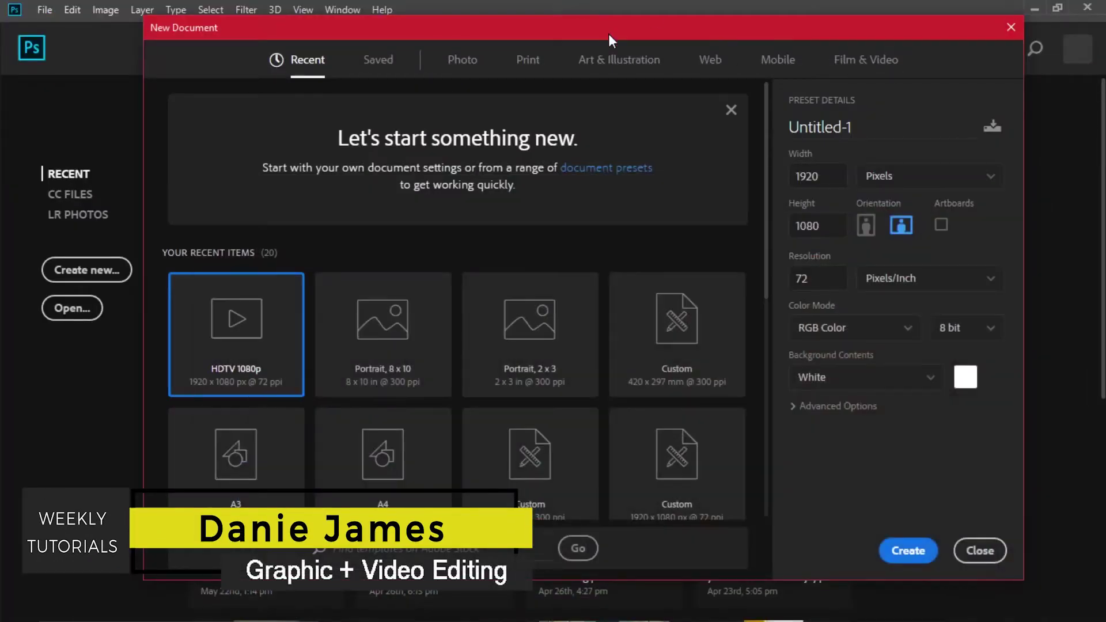
click(866, 59)
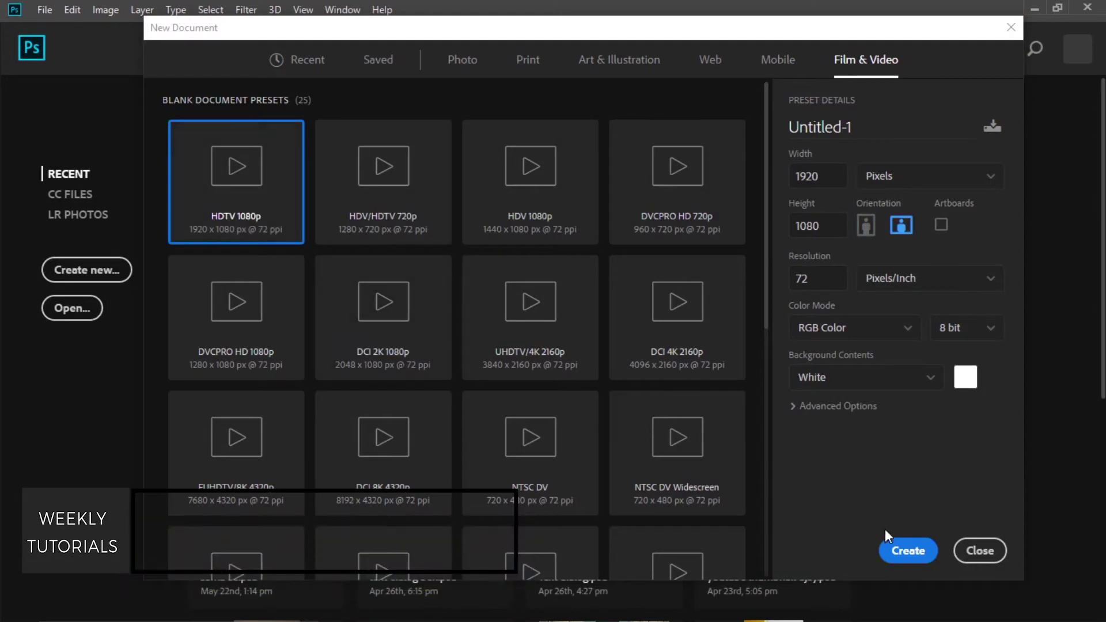
key(Return)
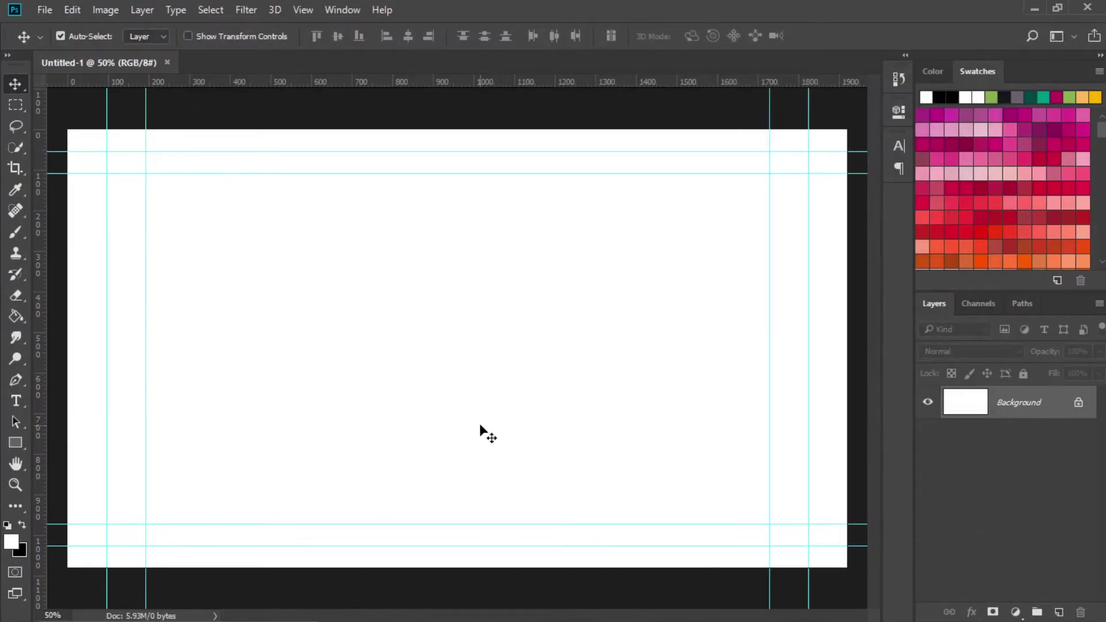
Drag the exported still from the Desktop folder onto the new canvas and commit it as a layer
scroll(475, 410, down, 1)
mouse_move(419, 608)
mouse_move(437, 574)
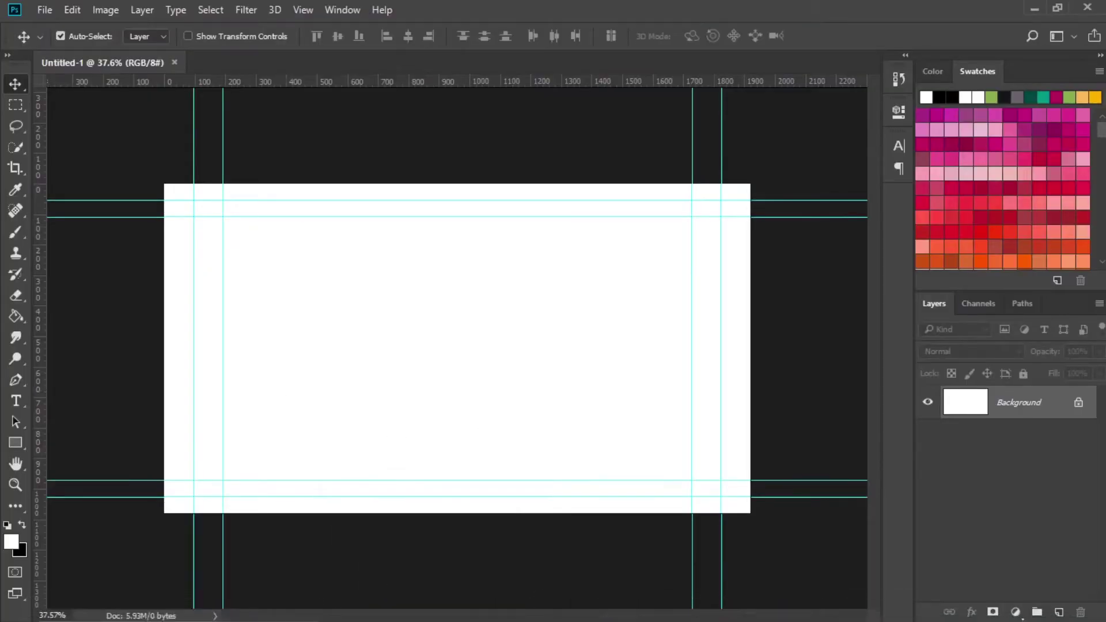
click(419, 608)
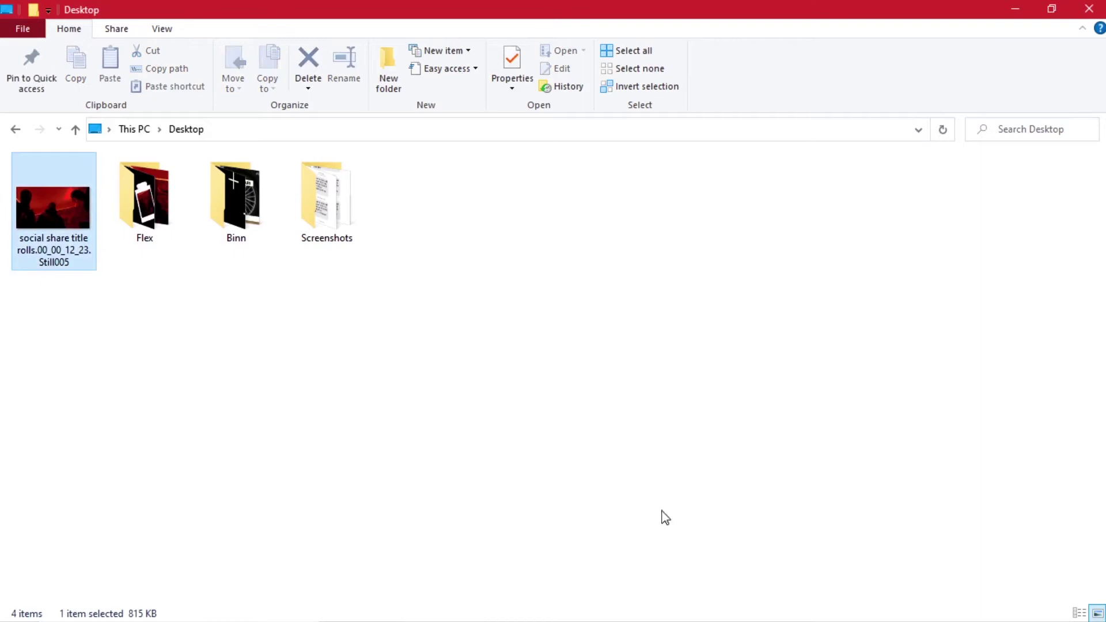
drag(53, 208, 440, 336)
click(551, 39)
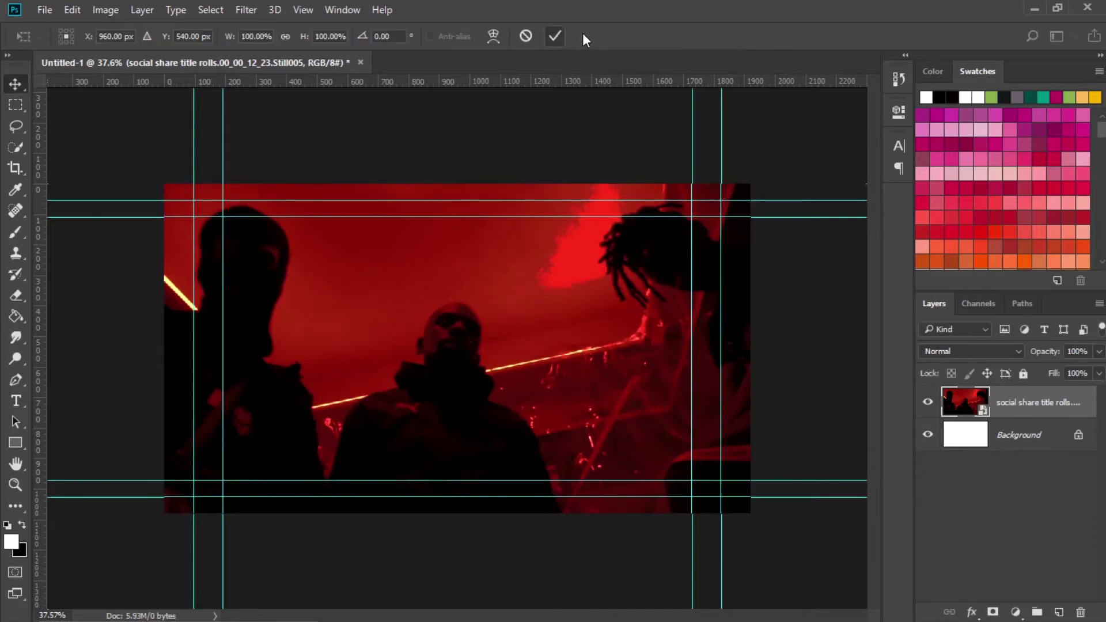
click(1034, 8)
Reselect and open the exported Still005 image on the Desktop, dismissing its shortcut menu
click(357, 371)
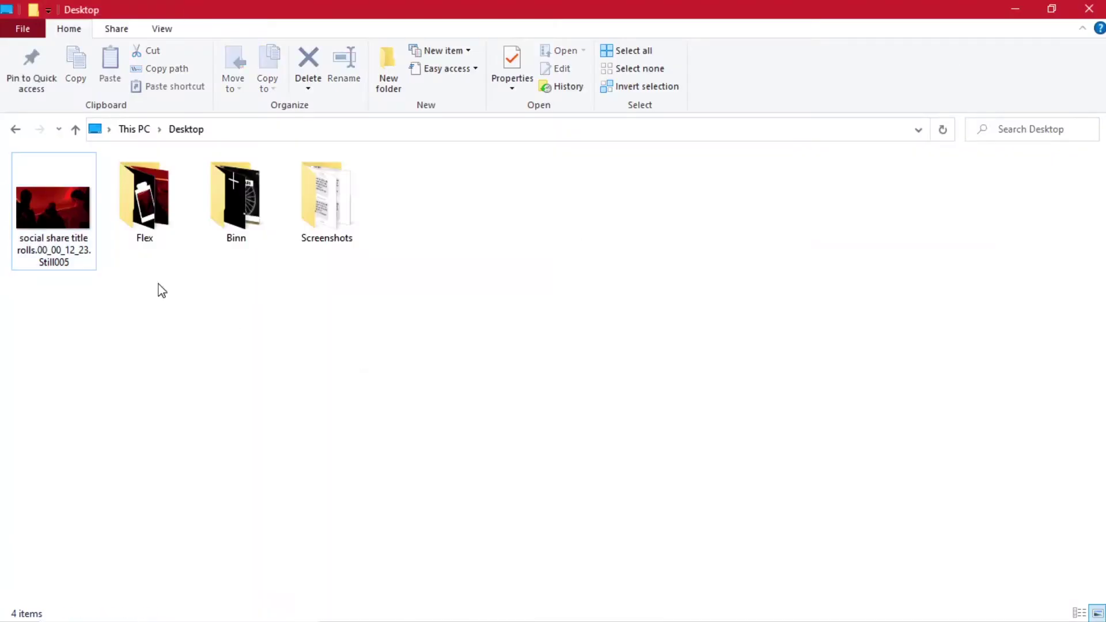
click(59, 205)
double_click(60, 206)
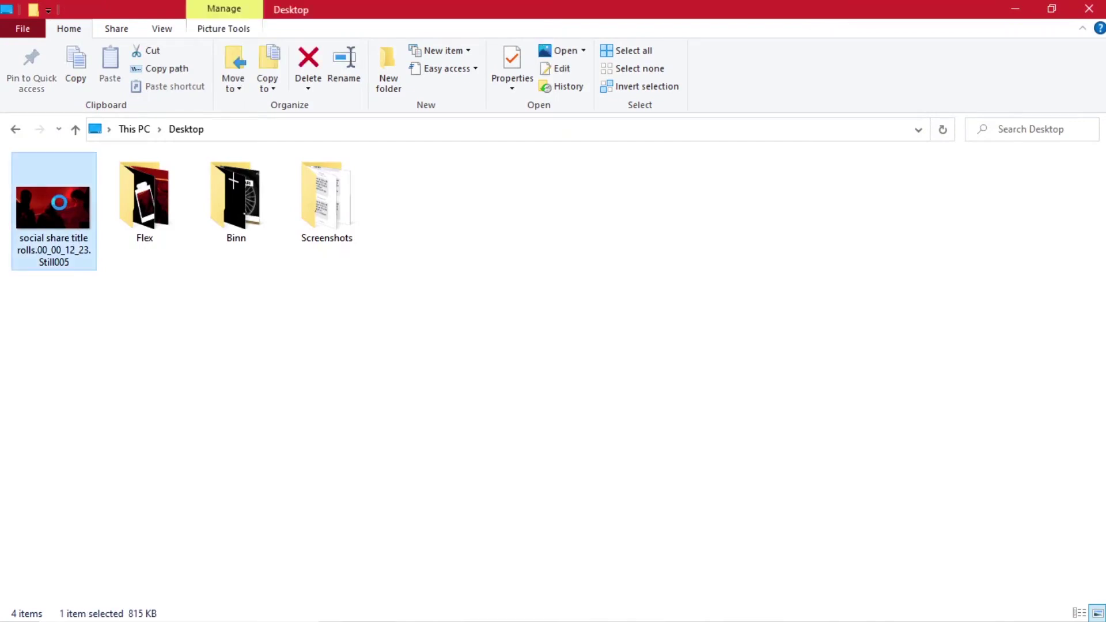
right_click(60, 203)
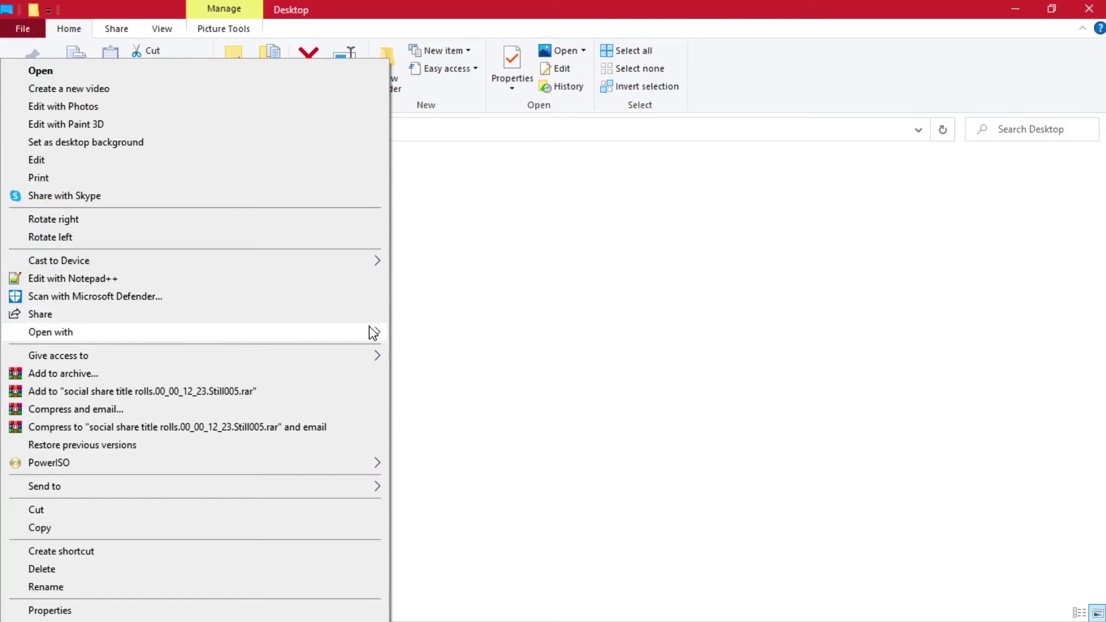
key(Escape)
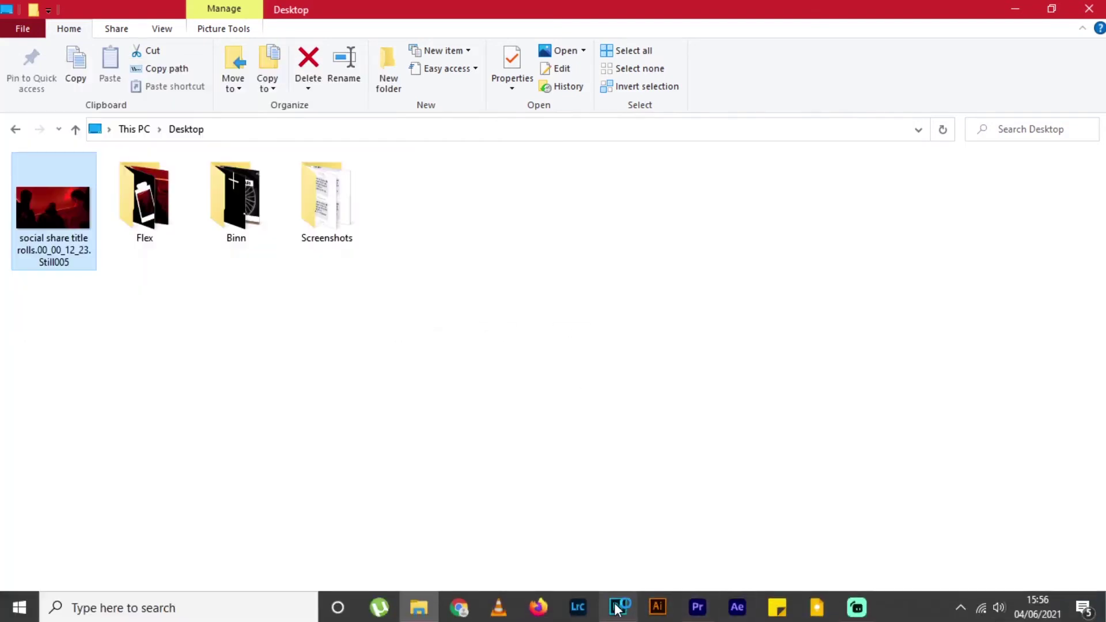
click(615, 611)
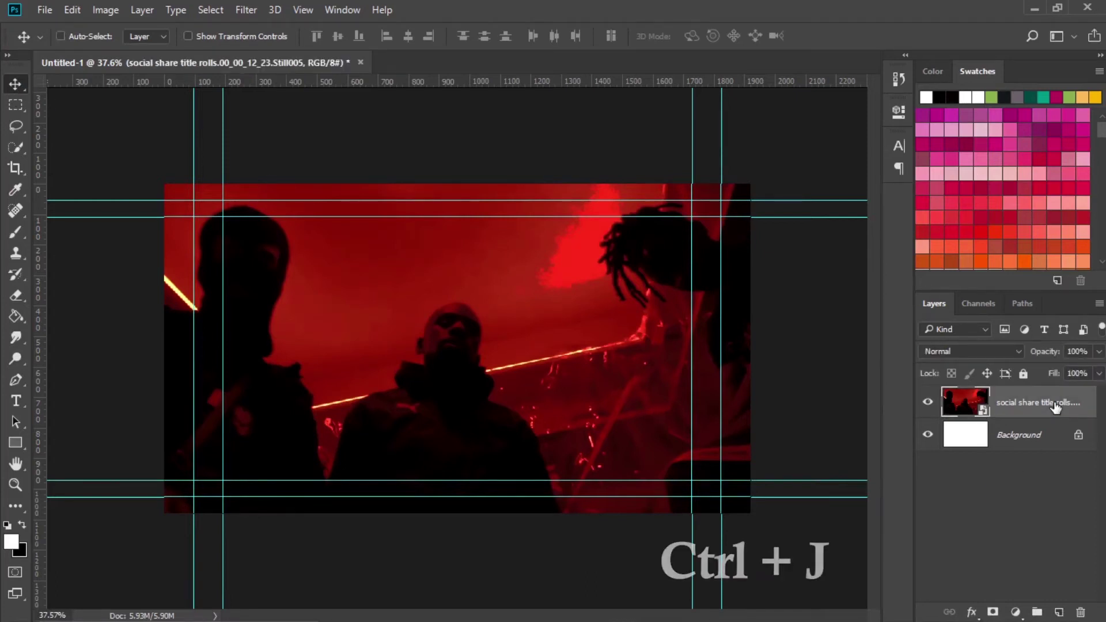
Duplicate the still layer with Ctrl+J, hide the original, and select the copy
key(ctrl+j)
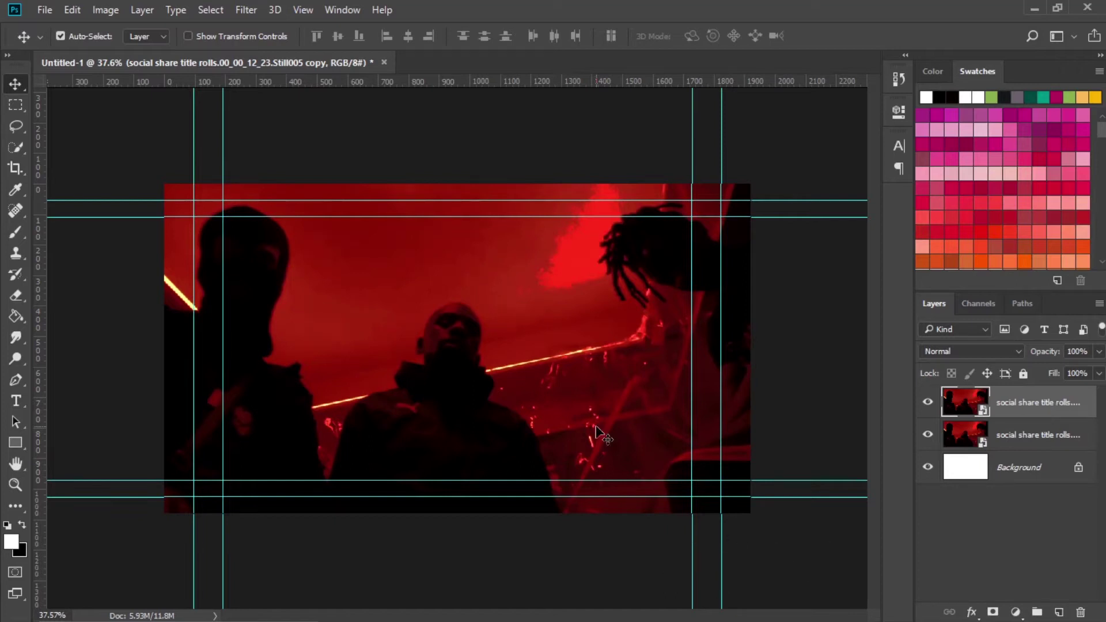
click(1011, 437)
click(1012, 410)
Apply an Add Noise filter at 14.41% to the 'Still005 copy' layer
click(254, 10)
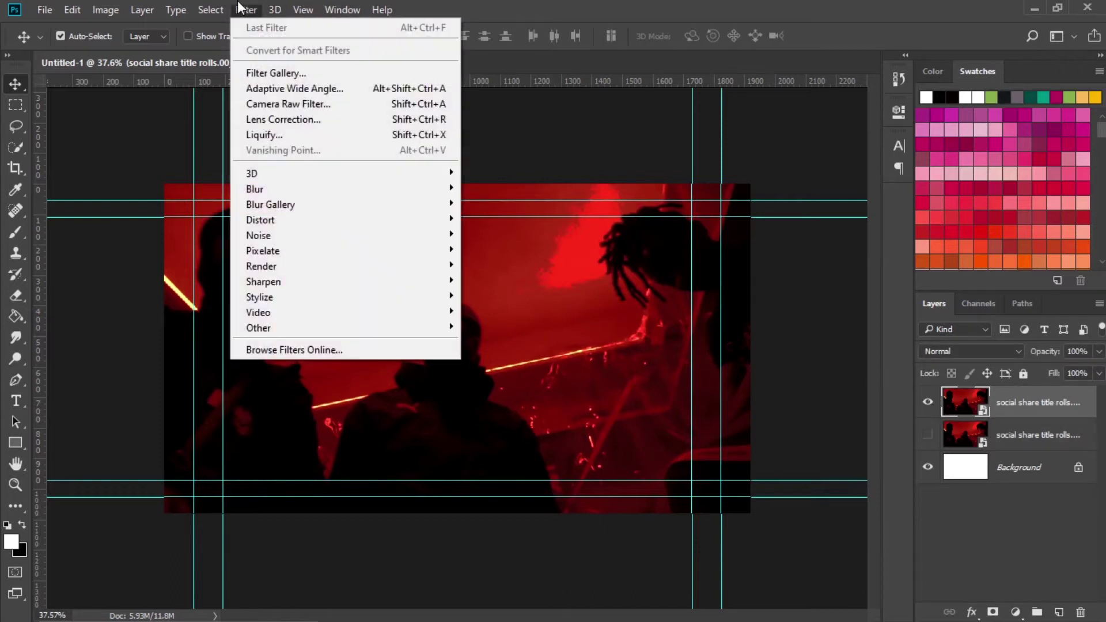
mouse_move(424, 241)
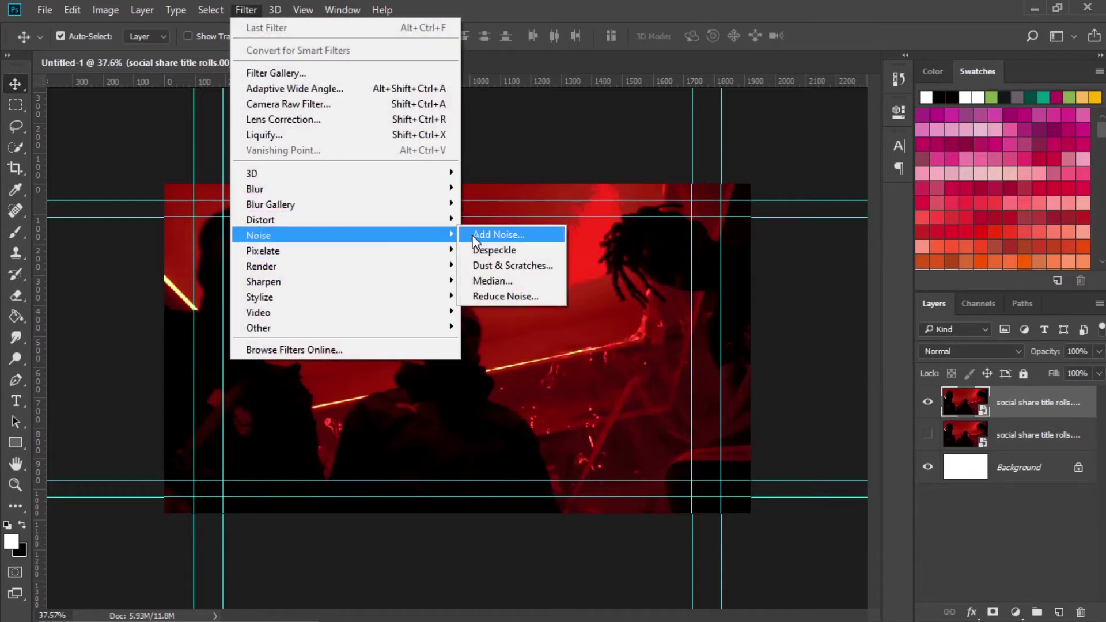
click(493, 234)
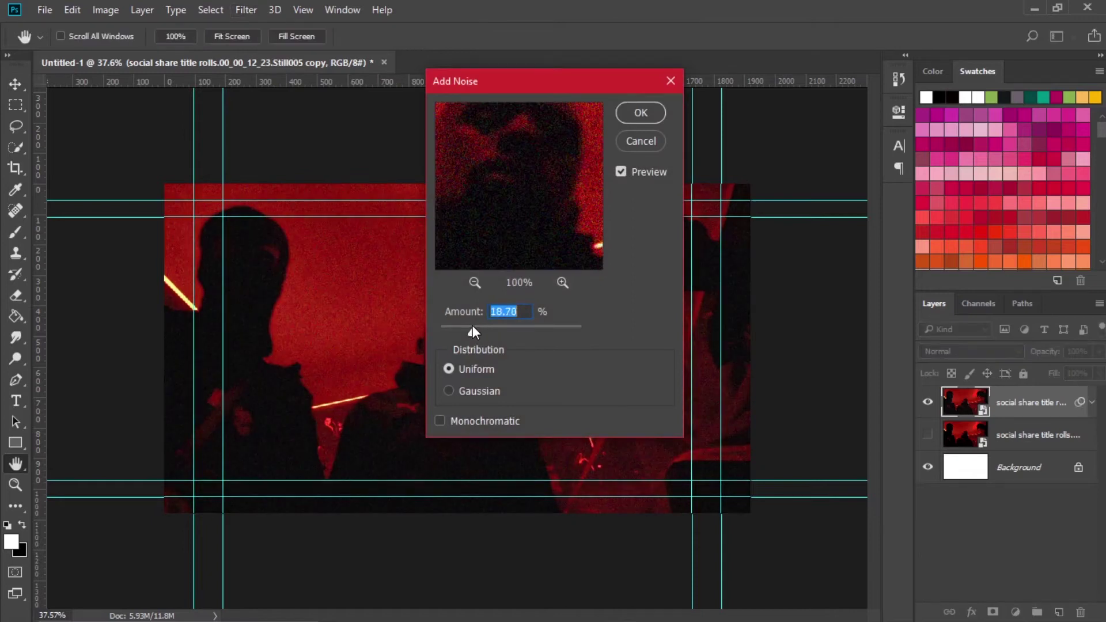
drag(471, 330, 461, 326)
drag(459, 333, 462, 336)
click(648, 113)
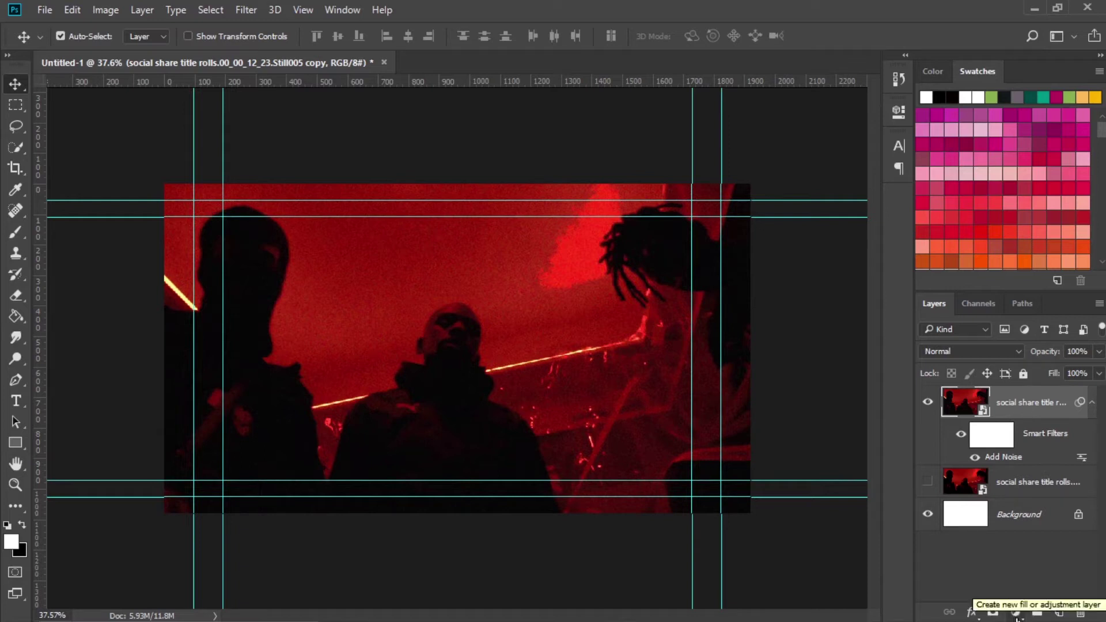
Tint the still yellow-gold with a Hue/Saturation layer (Hue +41, Saturation about -25), then add an empty layer
click(1016, 616)
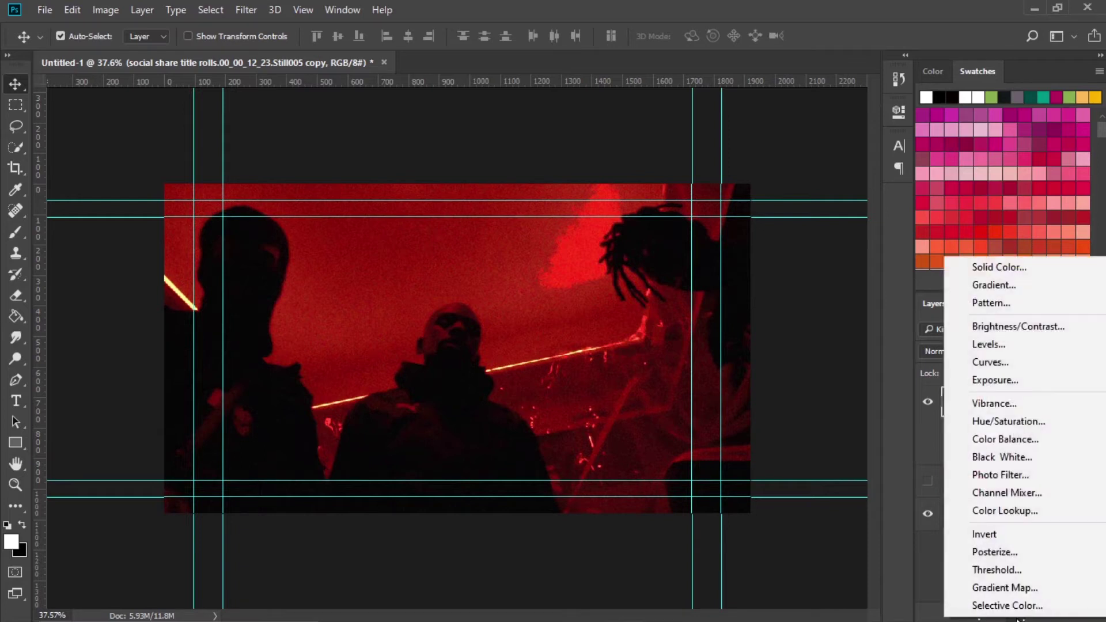
click(1017, 426)
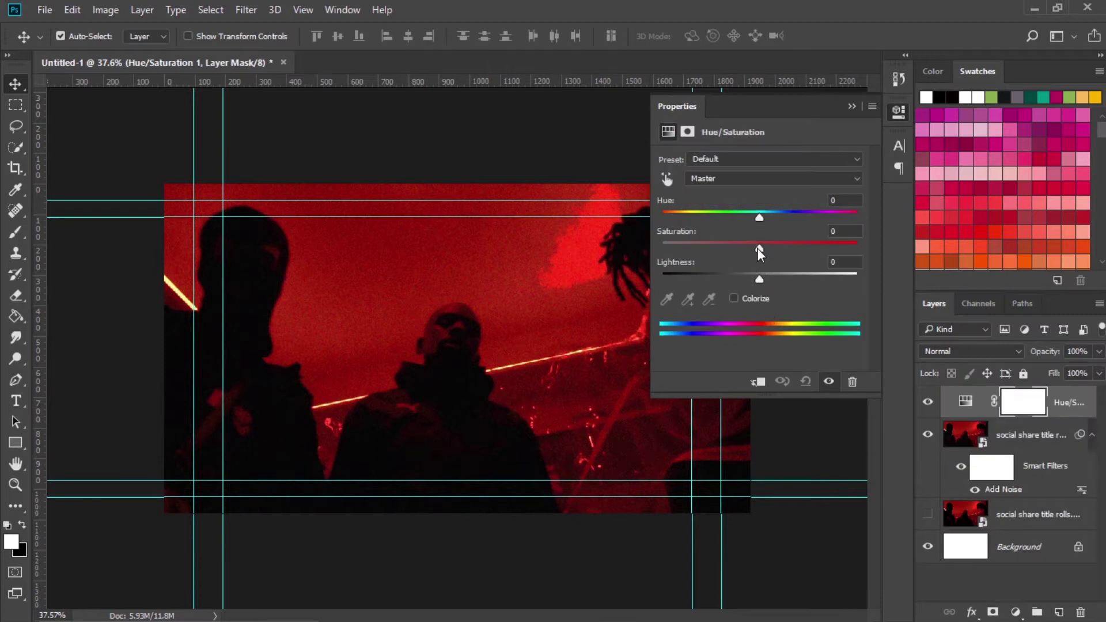
drag(758, 251, 736, 253)
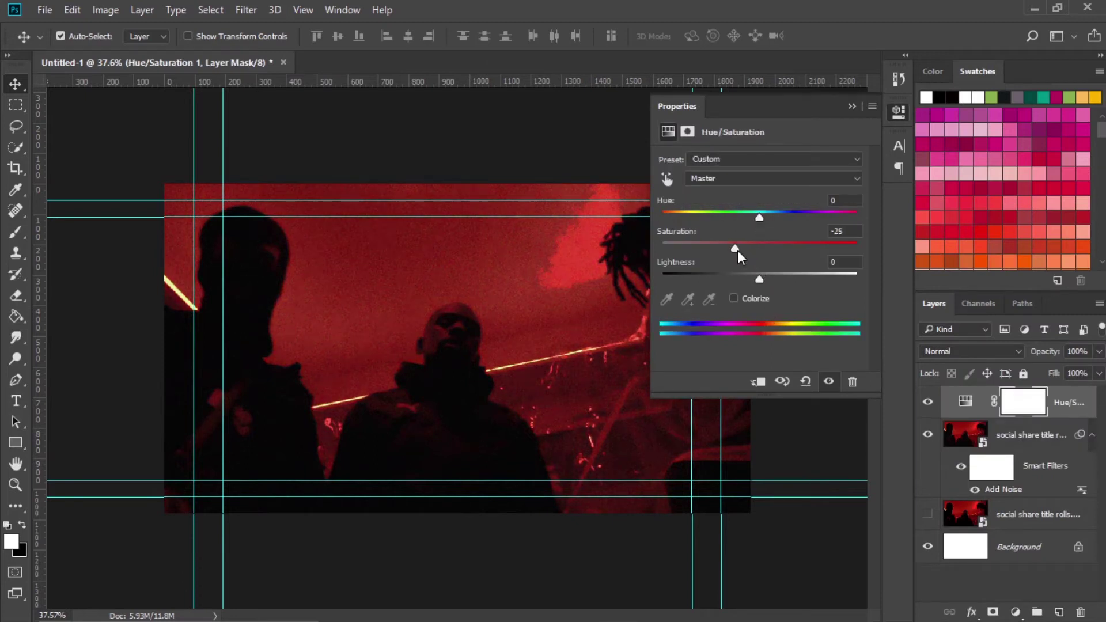
drag(758, 219, 800, 221)
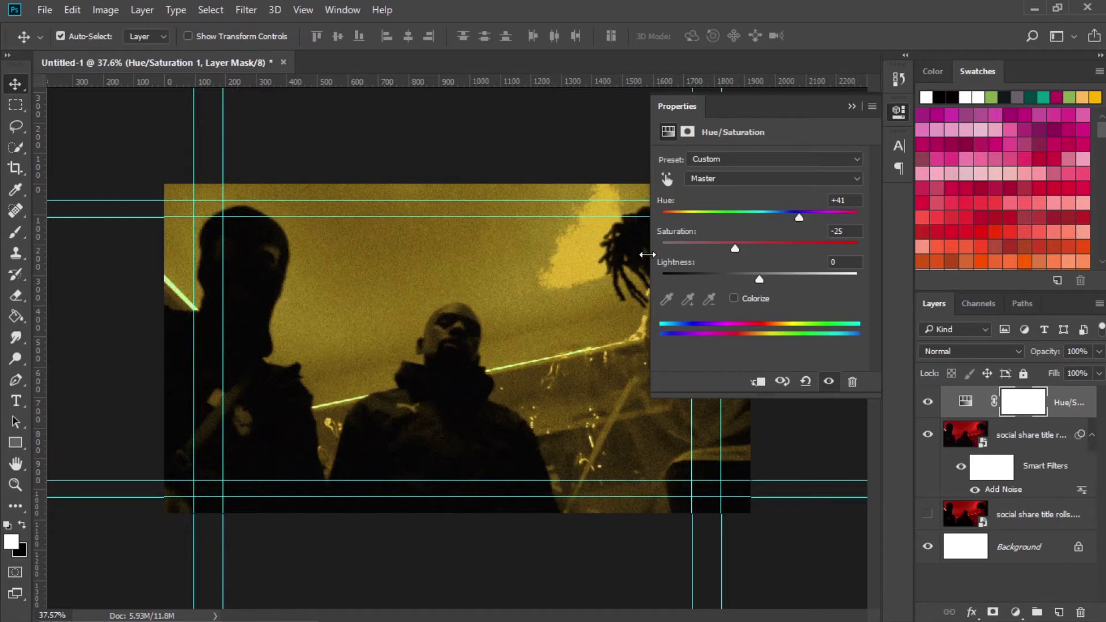
mouse_move(735, 248)
mouse_down()
mouse_move(786, 249)
mouse_move(733, 244)
mouse_move(745, 241)
mouse_up()
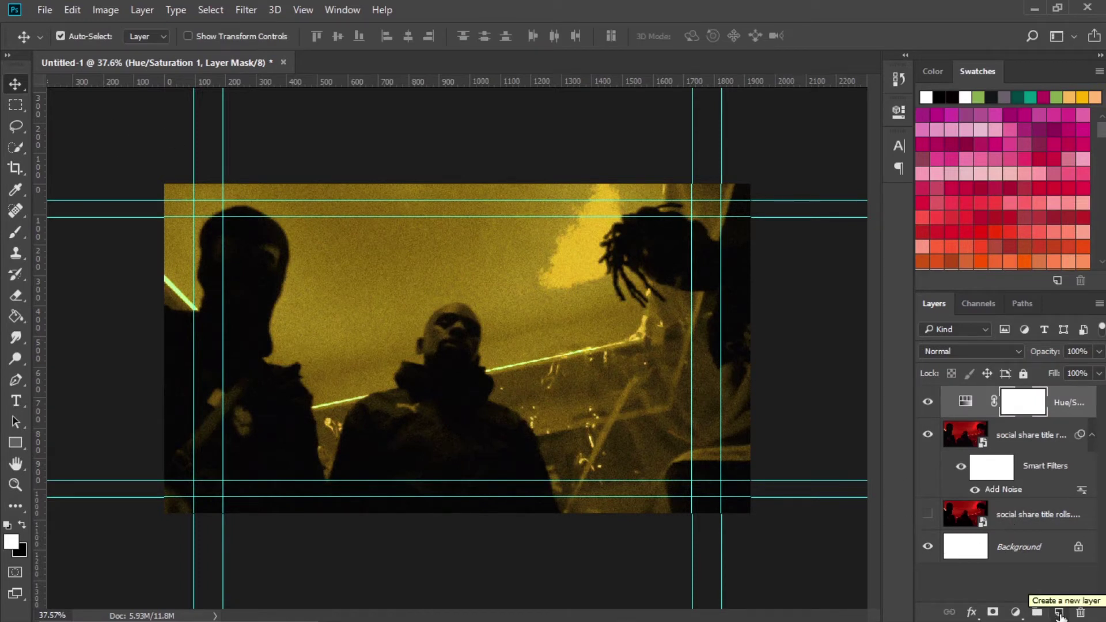
click(1059, 613)
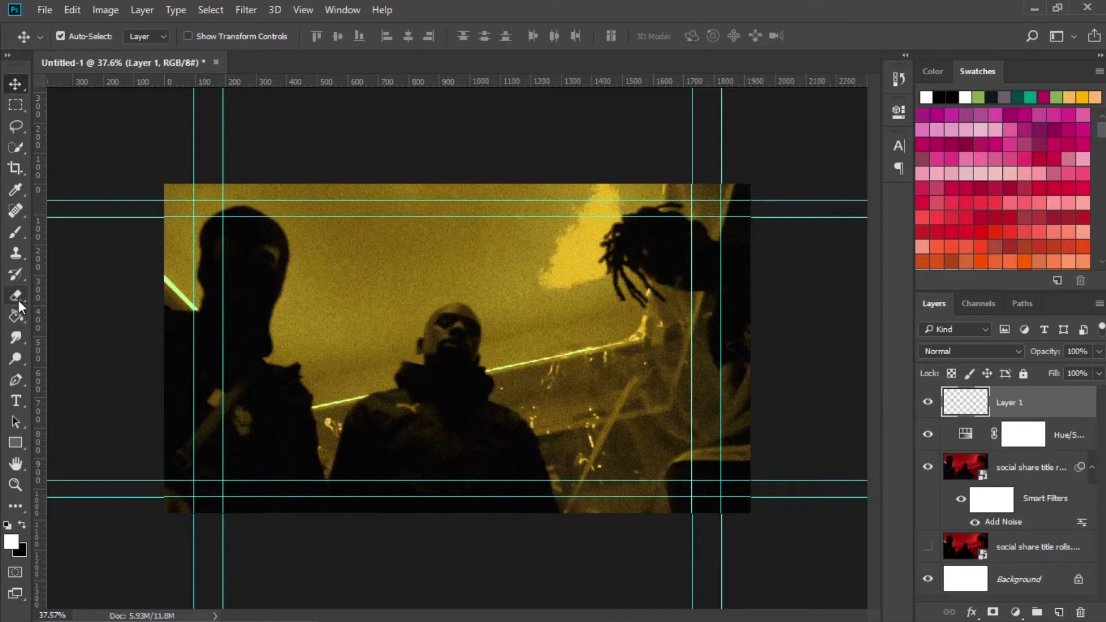
key(b)
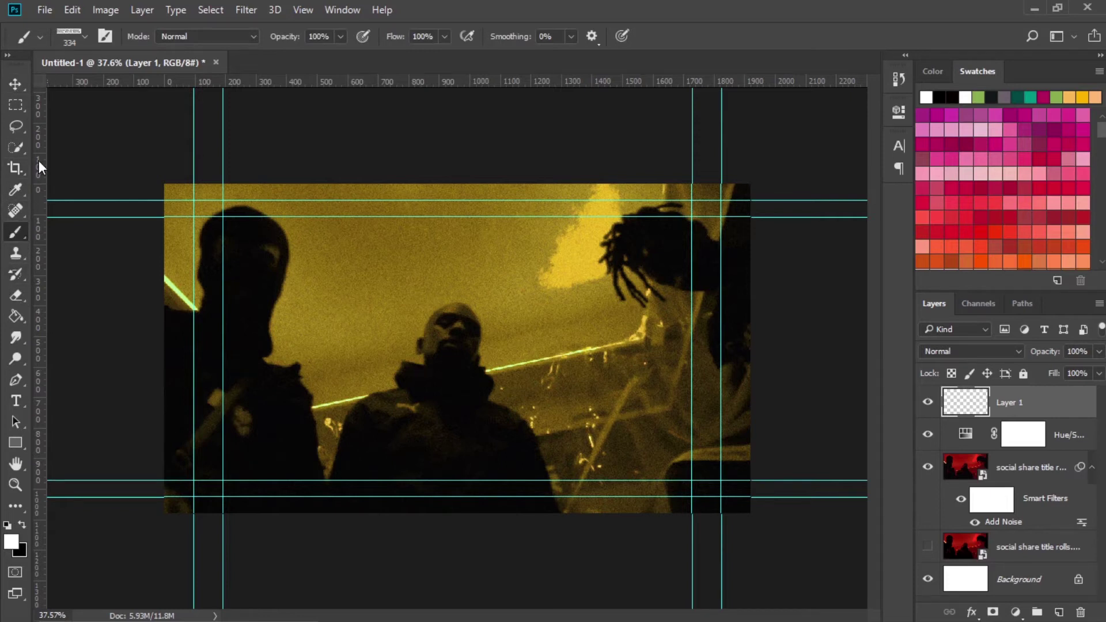
Choose a Dry Media charcoal pencil brush with 100% flow at 110 px
click(82, 35)
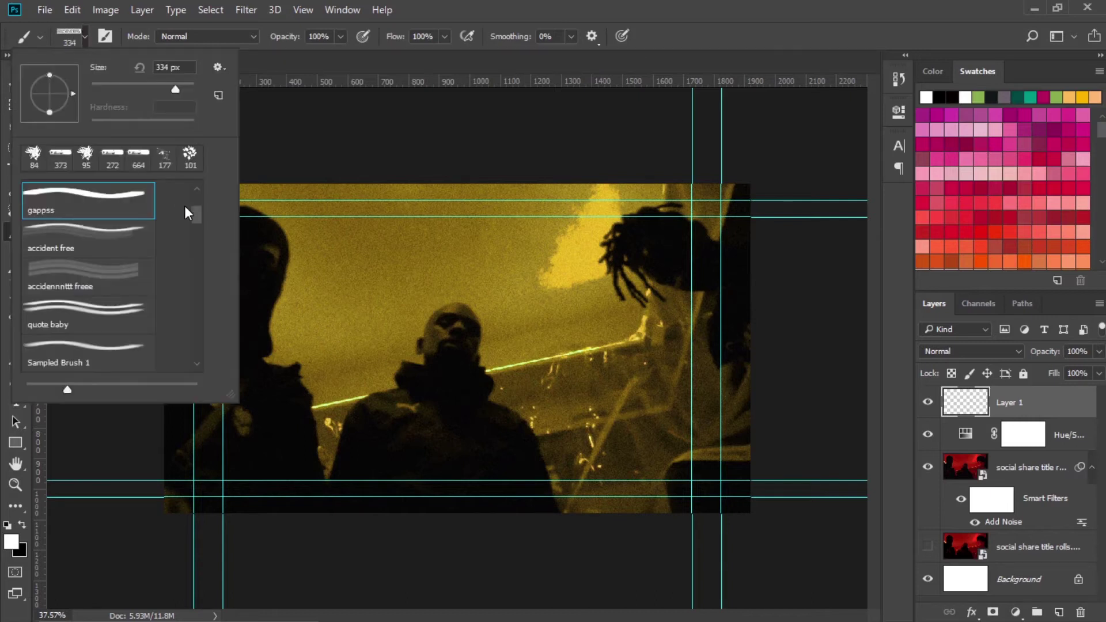
drag(192, 213, 191, 184)
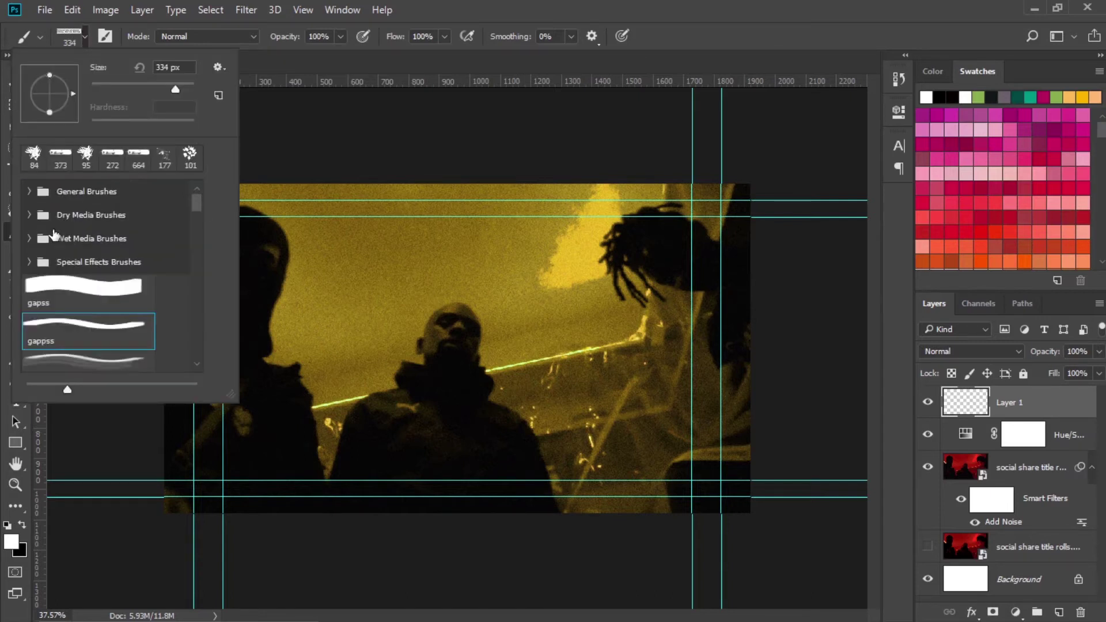
click(29, 215)
click(86, 322)
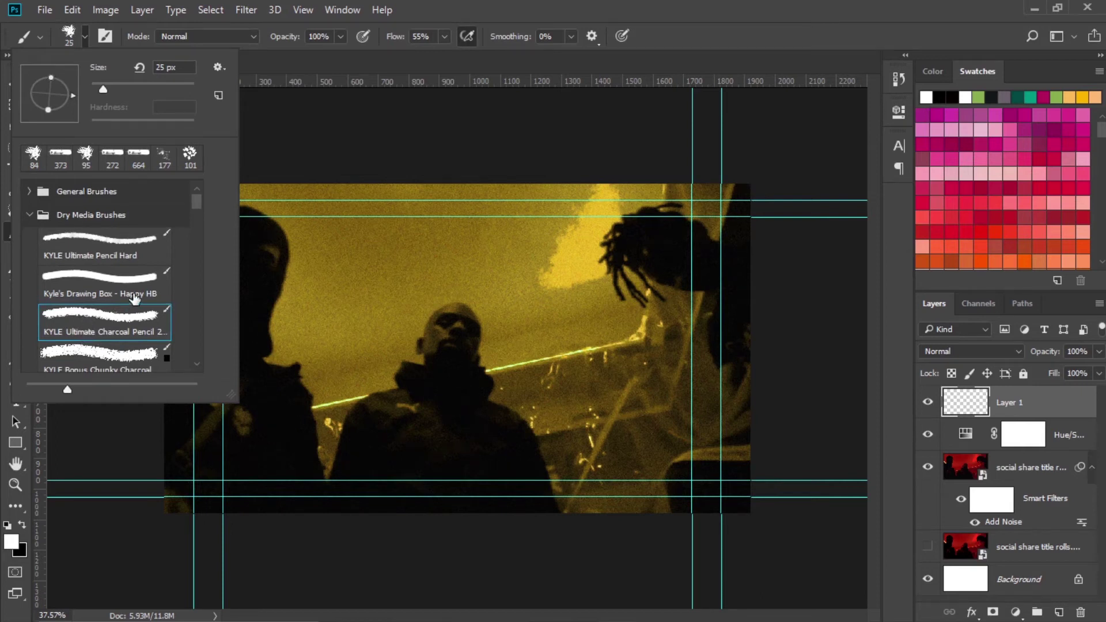
click(445, 38)
click(439, 42)
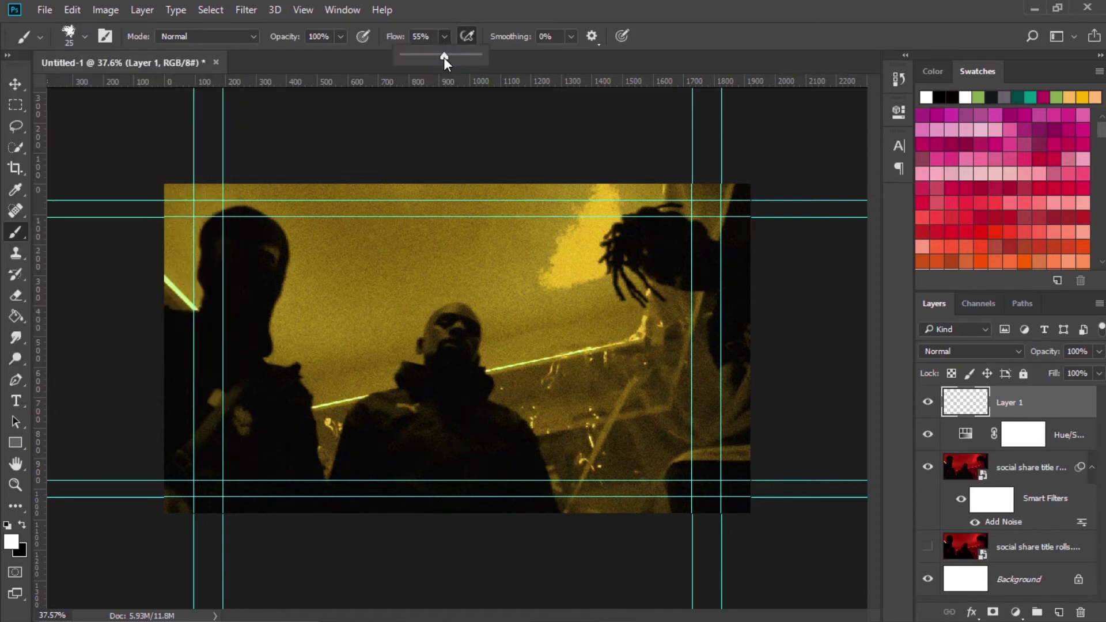
click(500, 5)
key(bracketright)
key(bracketright)
key(bracketright)
key(bracketright)
key(bracketright)
key(bracketright)
key(bracketright)
key(bracketright)
key(bracketright)
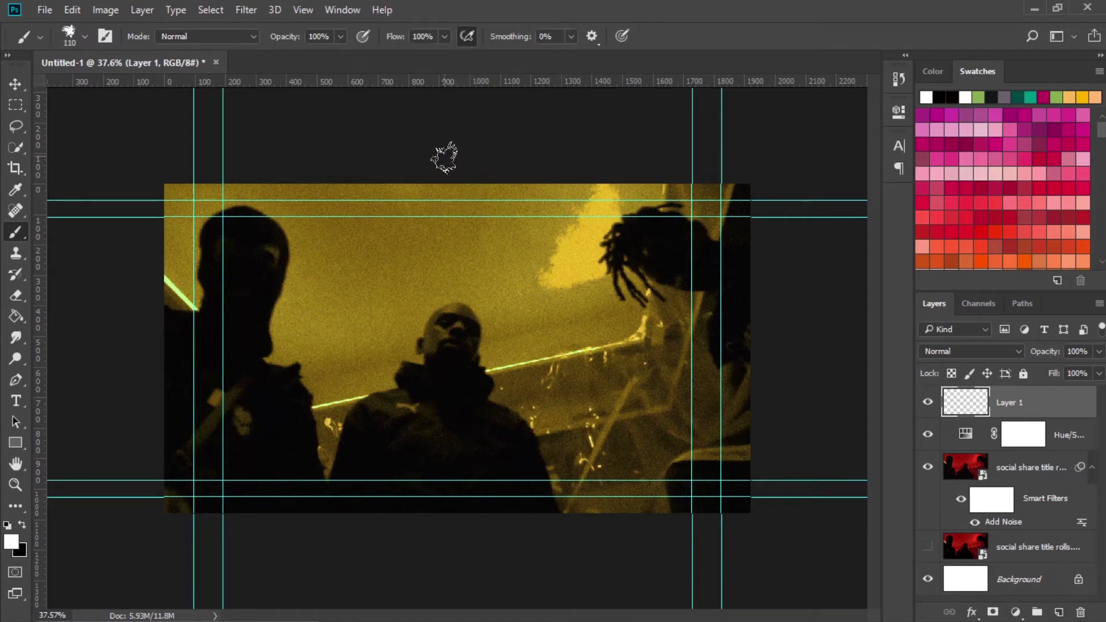
Paint a white vertical tear line from top to bottom through the image centre
mouse_move(445, 164)
mouse_down()
mouse_move(487, 330)
mouse_move(471, 524)
mouse_up()
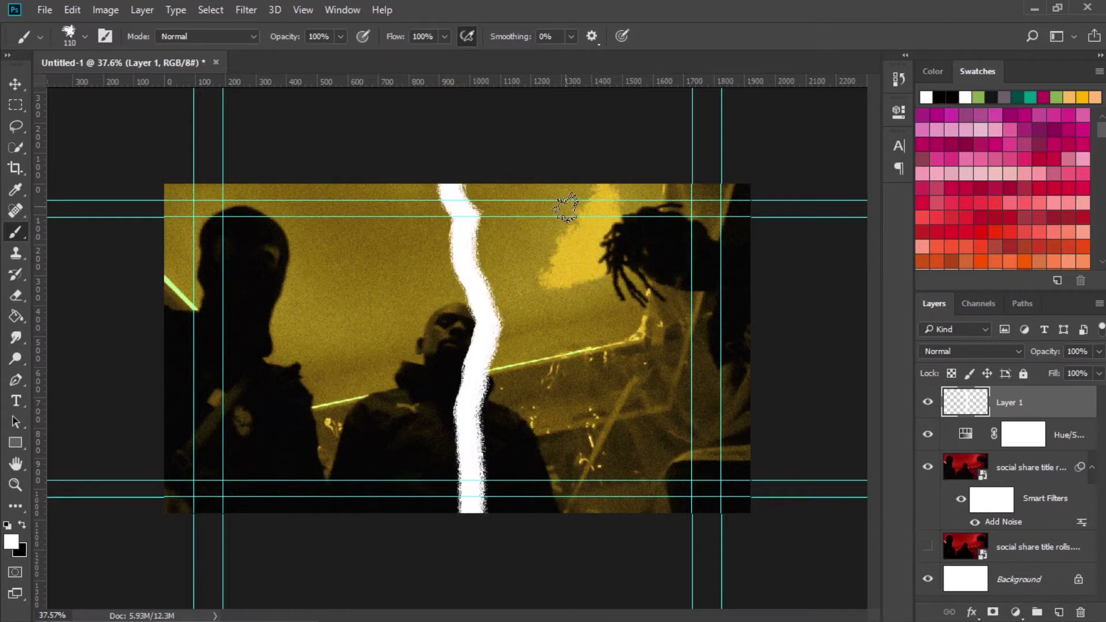
key(ctrl+z)
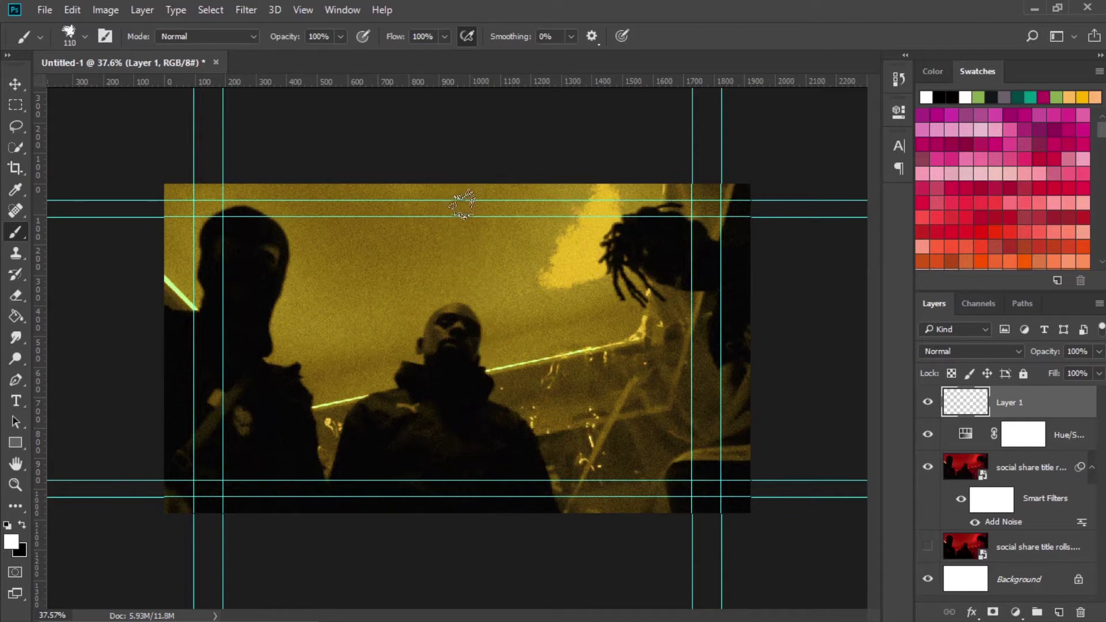
mouse_move(455, 173)
mouse_down()
mouse_move(470, 328)
mouse_move(463, 538)
mouse_up()
key(ctrl+z)
mouse_move(449, 172)
mouse_down()
mouse_move(459, 314)
mouse_move(474, 403)
mouse_move(465, 543)
mouse_up()
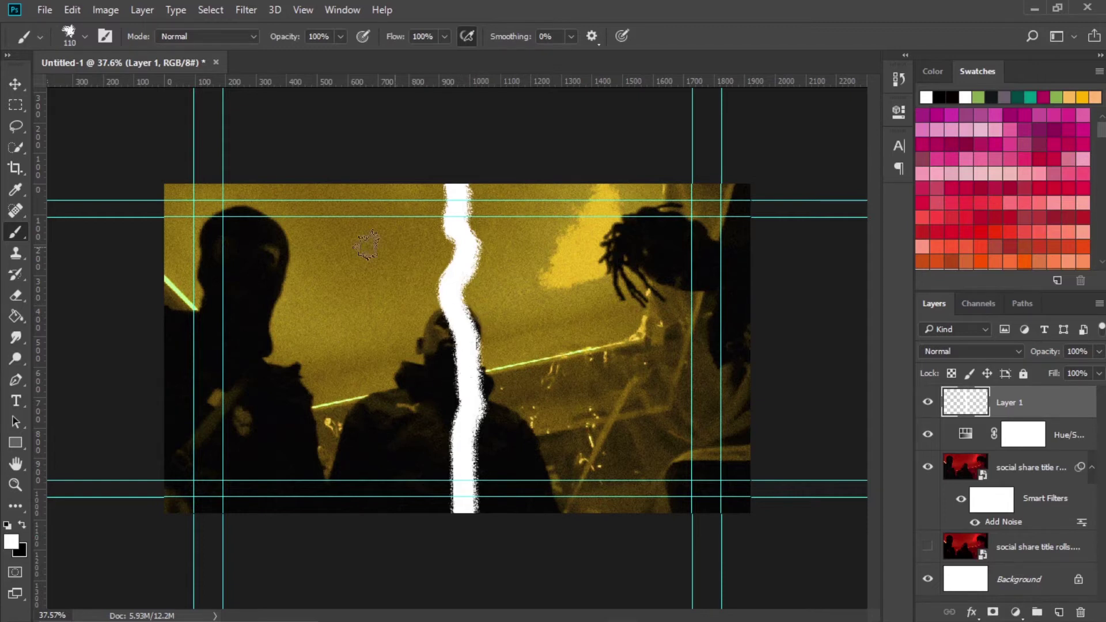
click(15, 85)
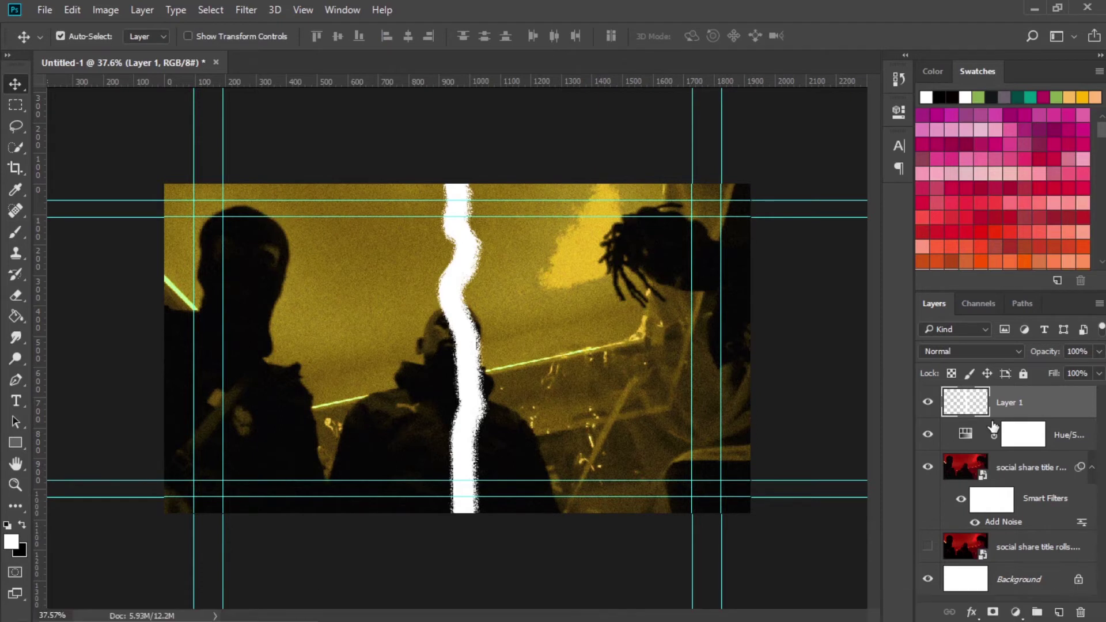
Merge the painted, Hue/Saturation and still layers into one named 'Main comp', then duplicate it
shift+click(973, 442)
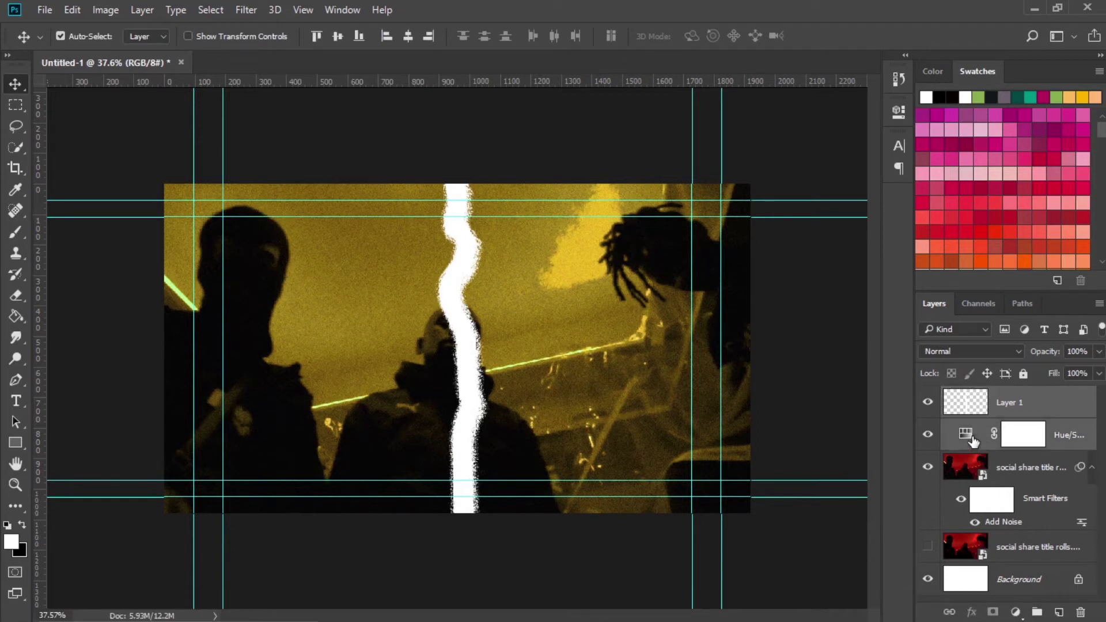
shift+click(966, 473)
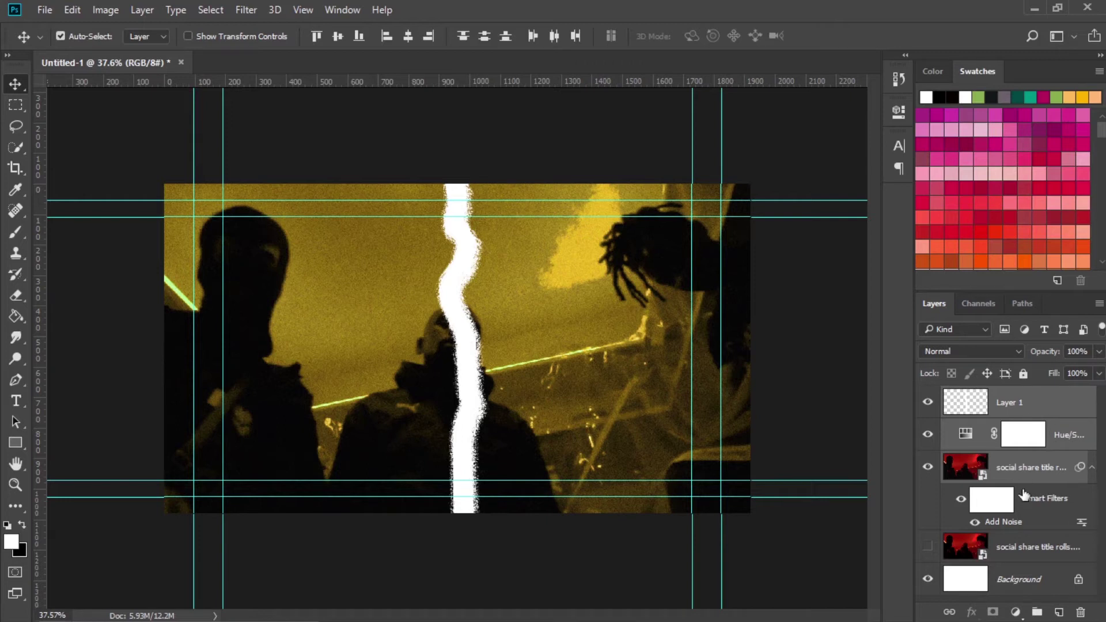
right_click(1037, 454)
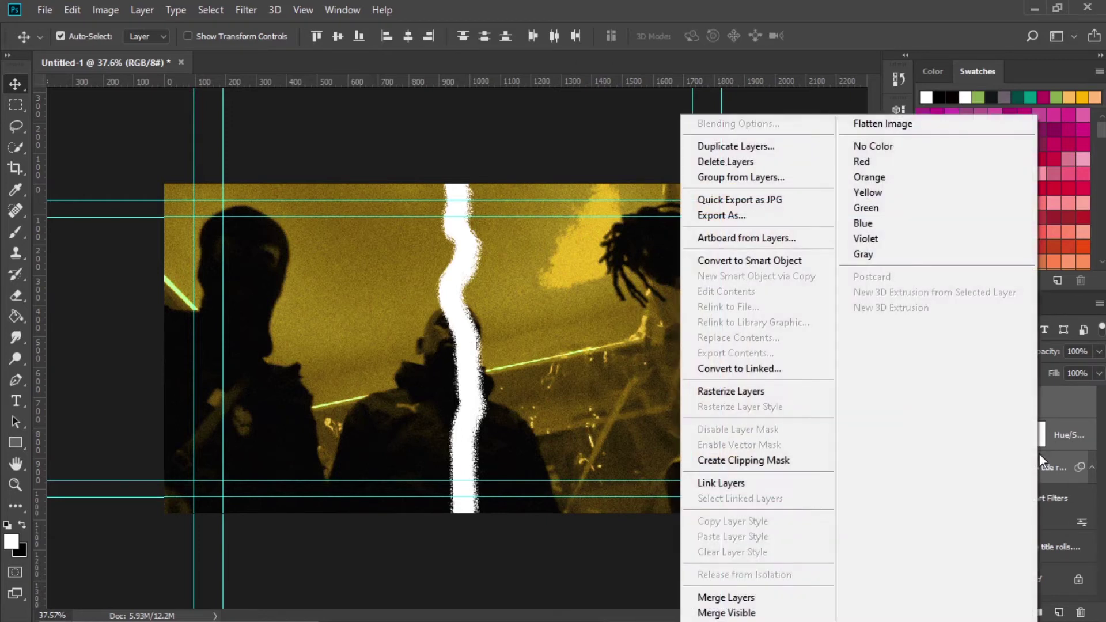
click(727, 598)
double_click(1012, 403)
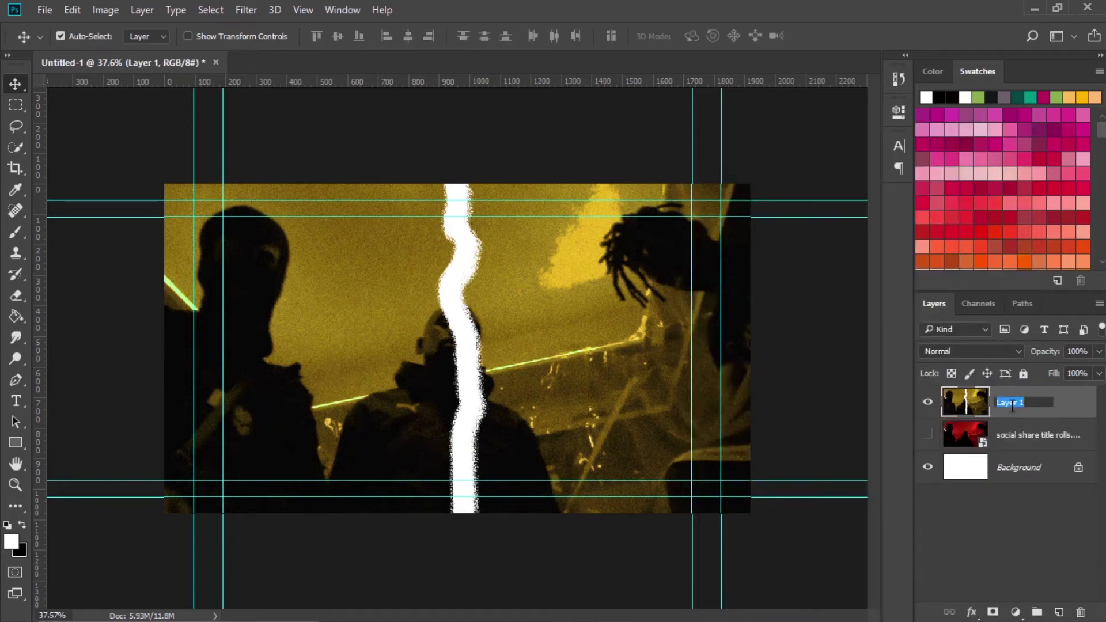
text(n)
text(ain comp)
key(Return)
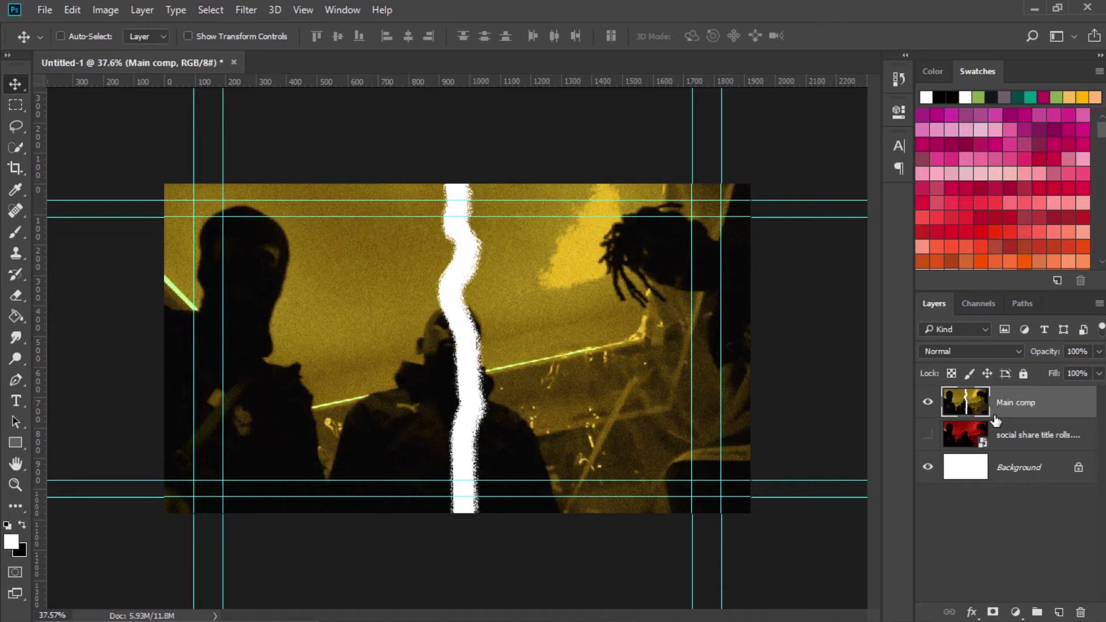
key(ctrl+j)
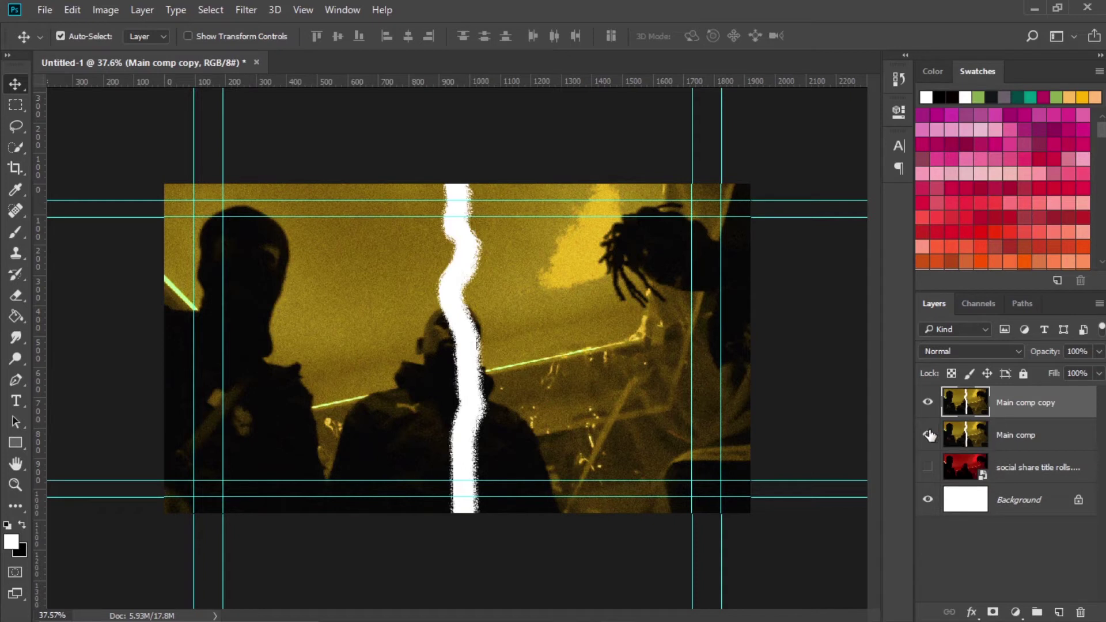
click(1056, 445)
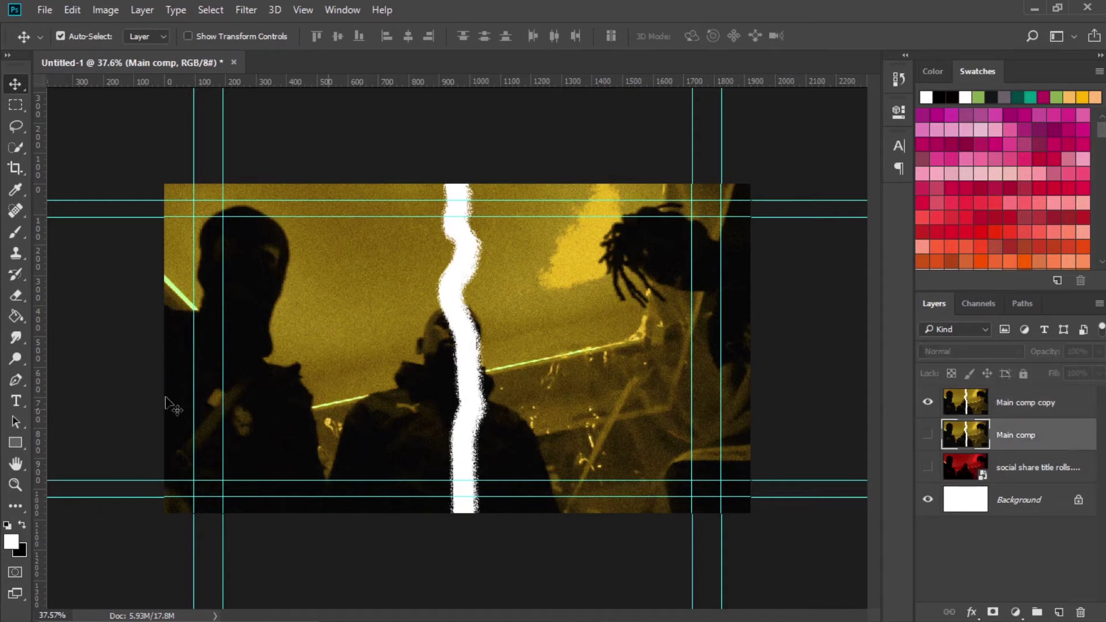
Lasso-select the right side of the image along the white tear line
click(18, 151)
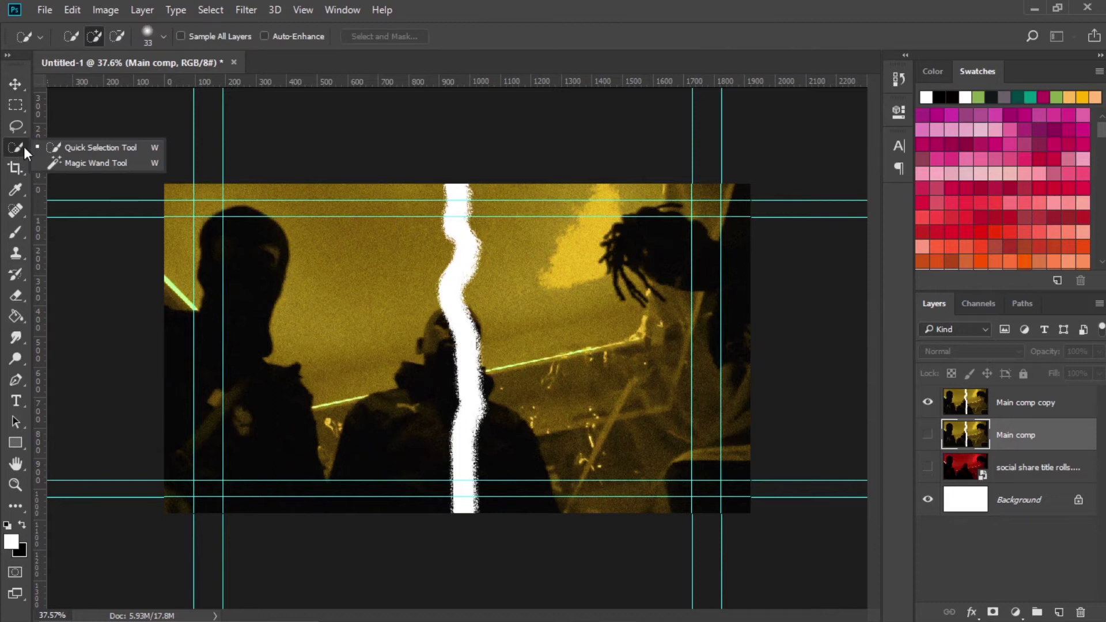
click(20, 121)
click(20, 121)
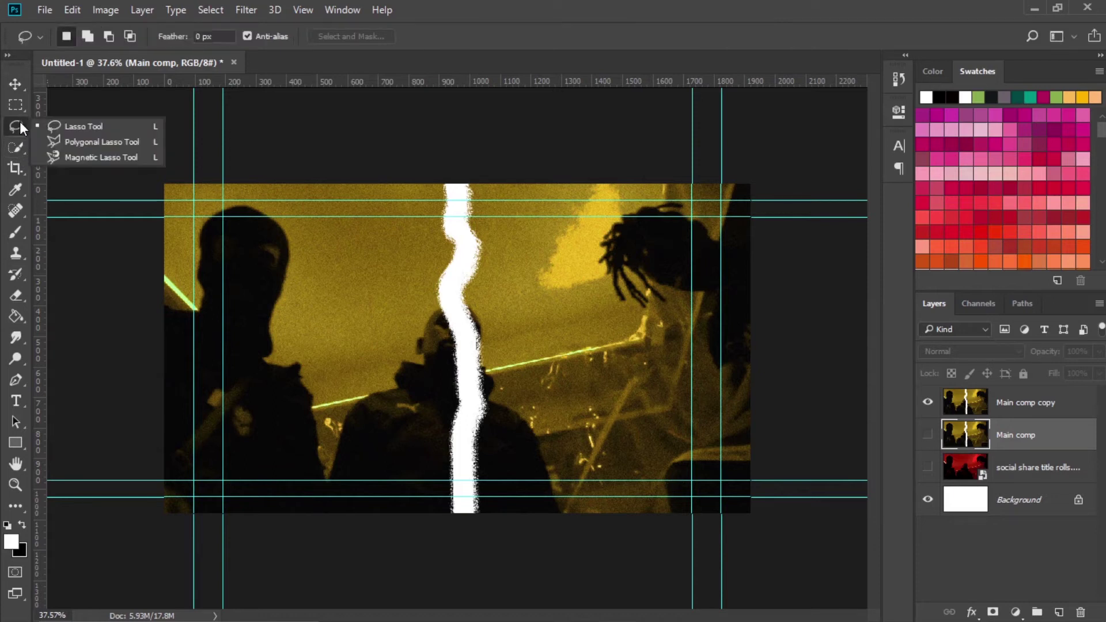
click(85, 126)
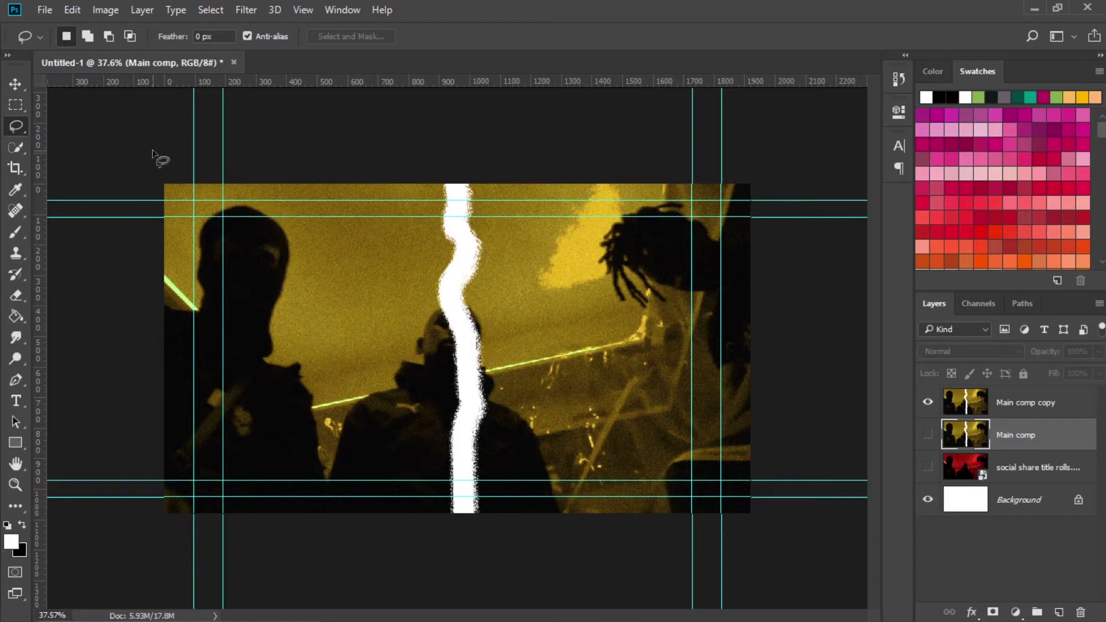
mouse_move(457, 185)
mouse_down()
mouse_move(469, 259)
mouse_move(453, 314)
mouse_move(467, 373)
mouse_move(463, 517)
mouse_move(698, 541)
mouse_move(801, 532)
mouse_move(825, 443)
mouse_move(815, 241)
mouse_move(779, 151)
mouse_move(460, 163)
mouse_up()
Delete the selected right half from Main comp copy and make Main comp visible again
key(alt+bracketright)
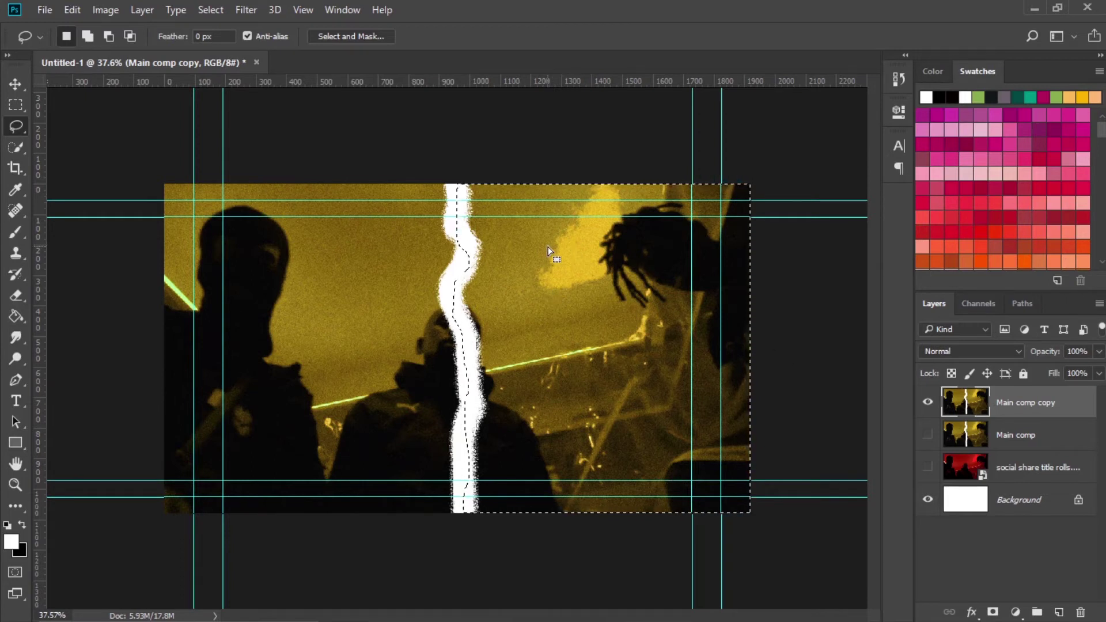
key(Delete)
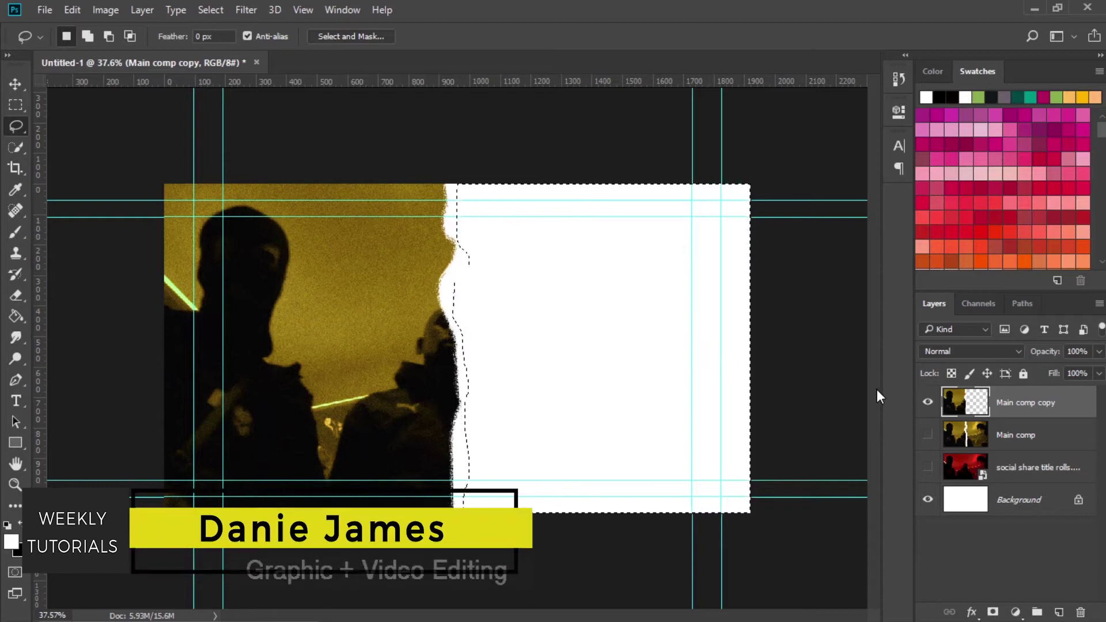
key(ctrl+d)
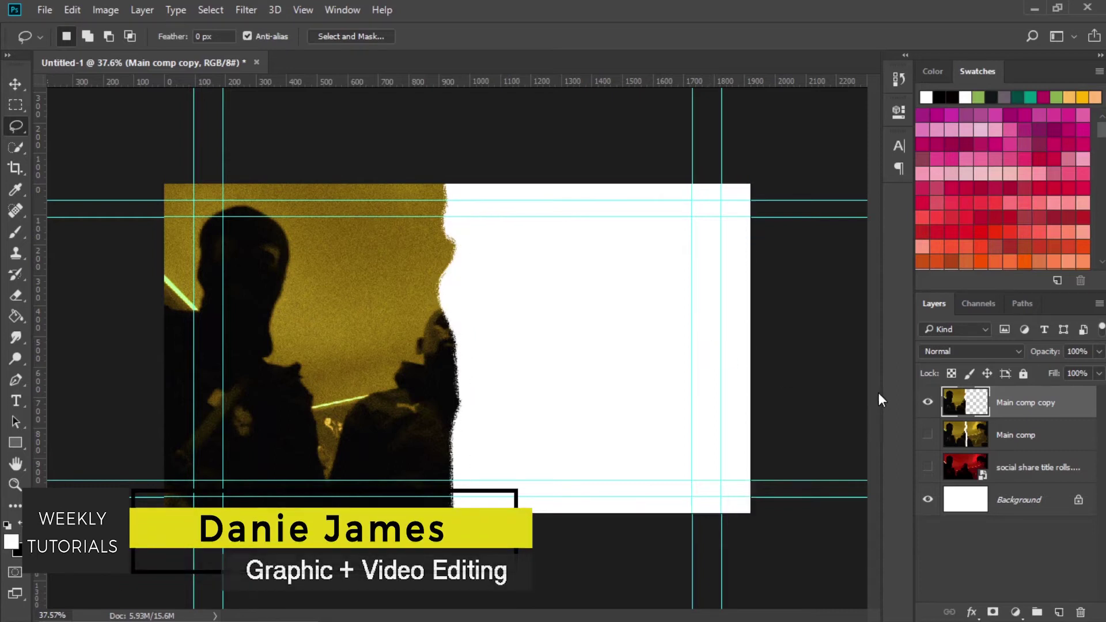
alt+click(927, 403)
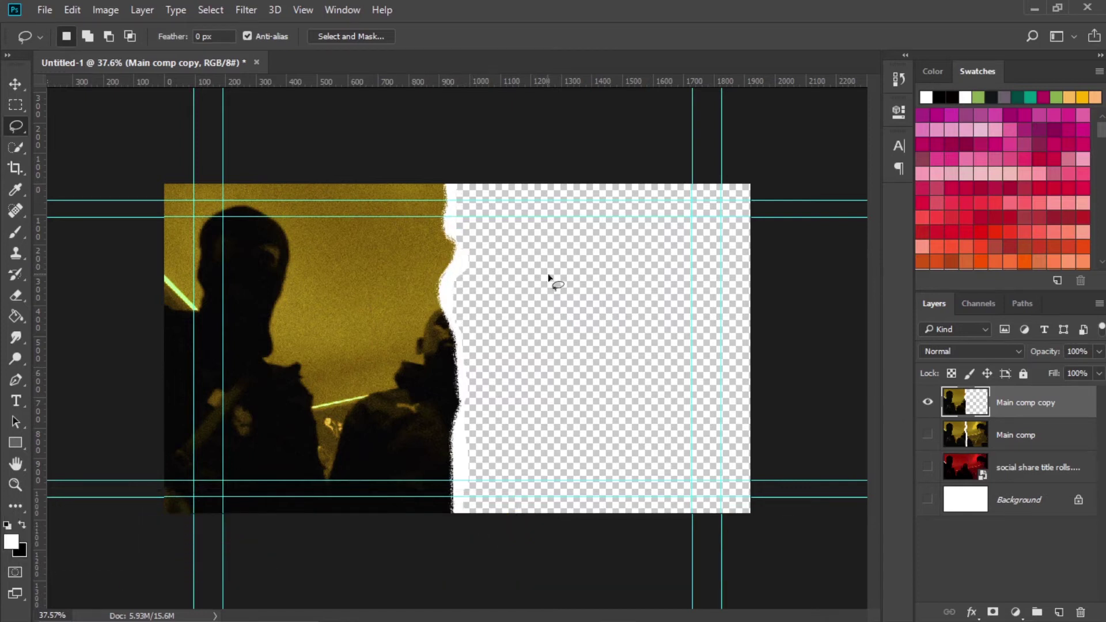
click(928, 499)
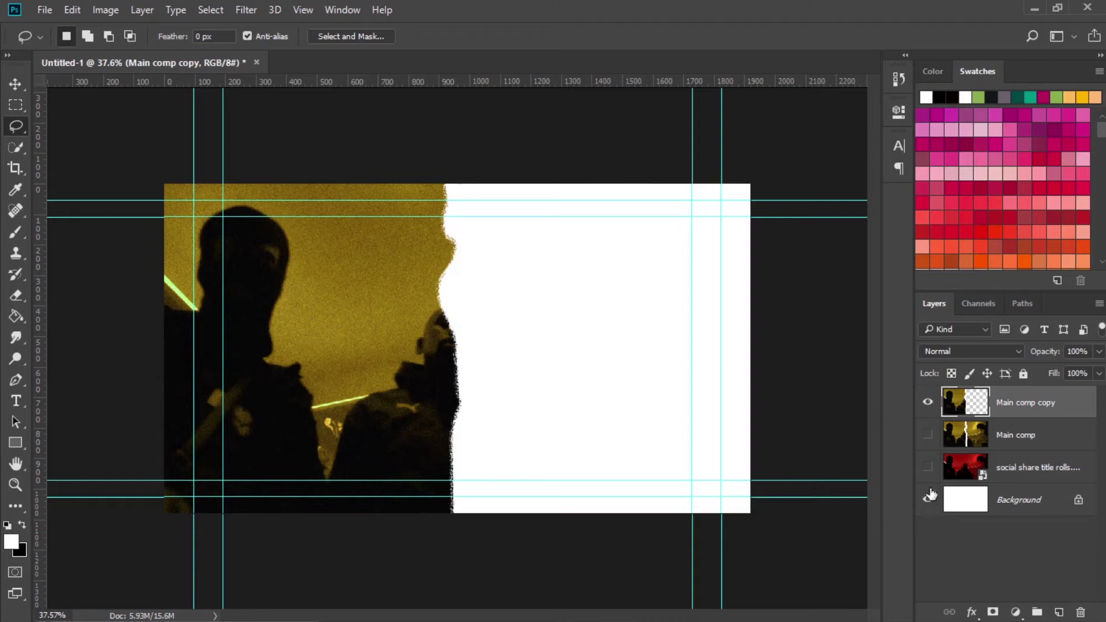
click(928, 435)
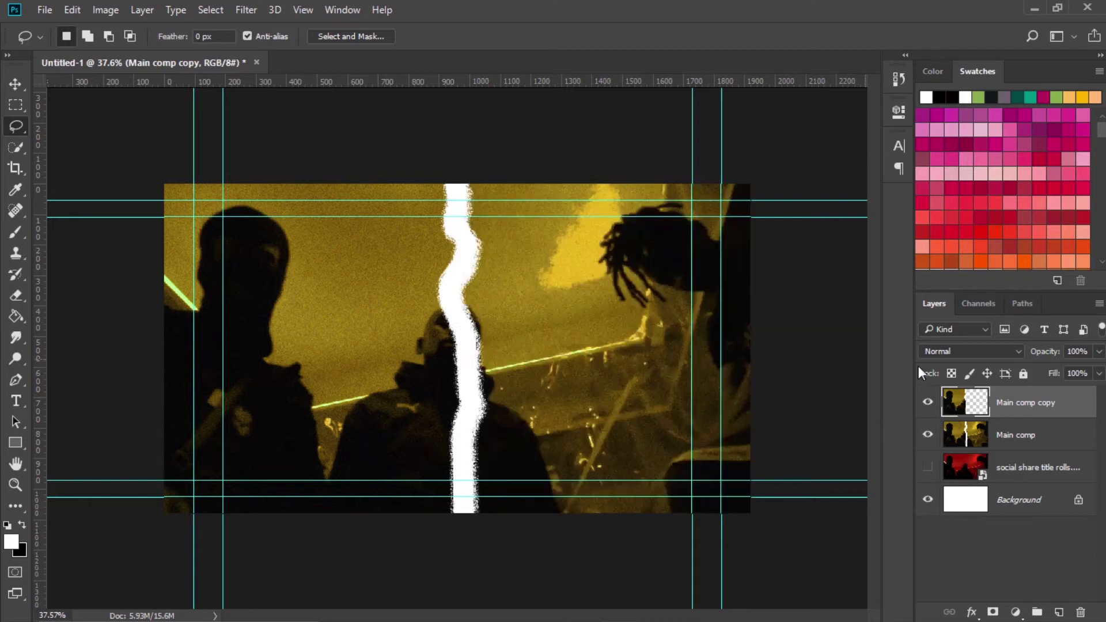
Load Main comp copy's pixel selection and delete that left half from Main comp
click(959, 438)
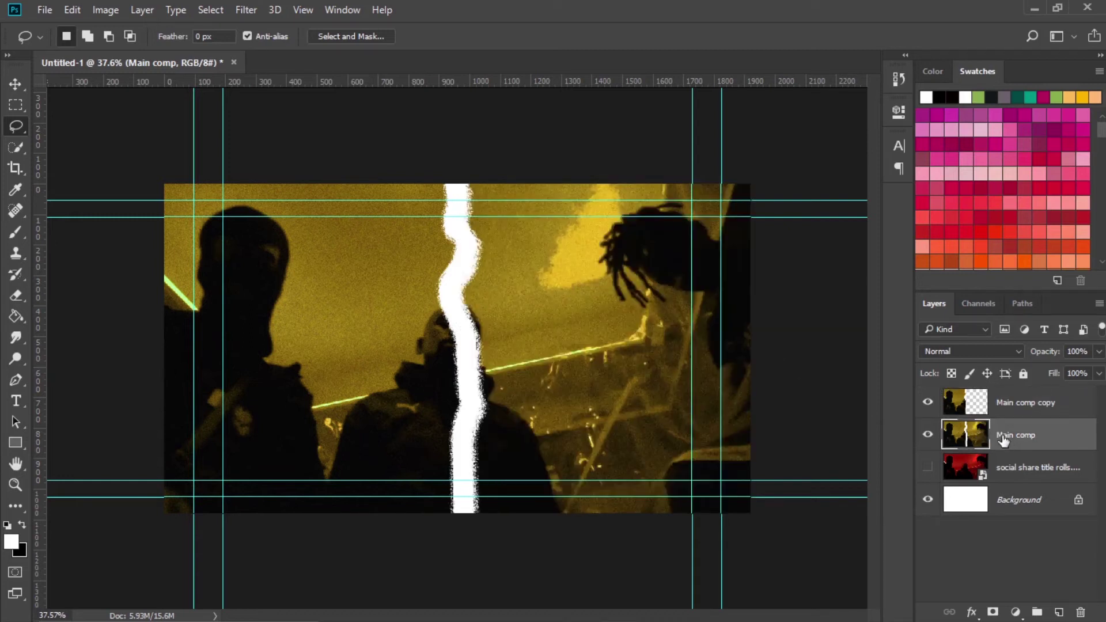
drag(973, 444, 968, 410)
ctrl+click(968, 410)
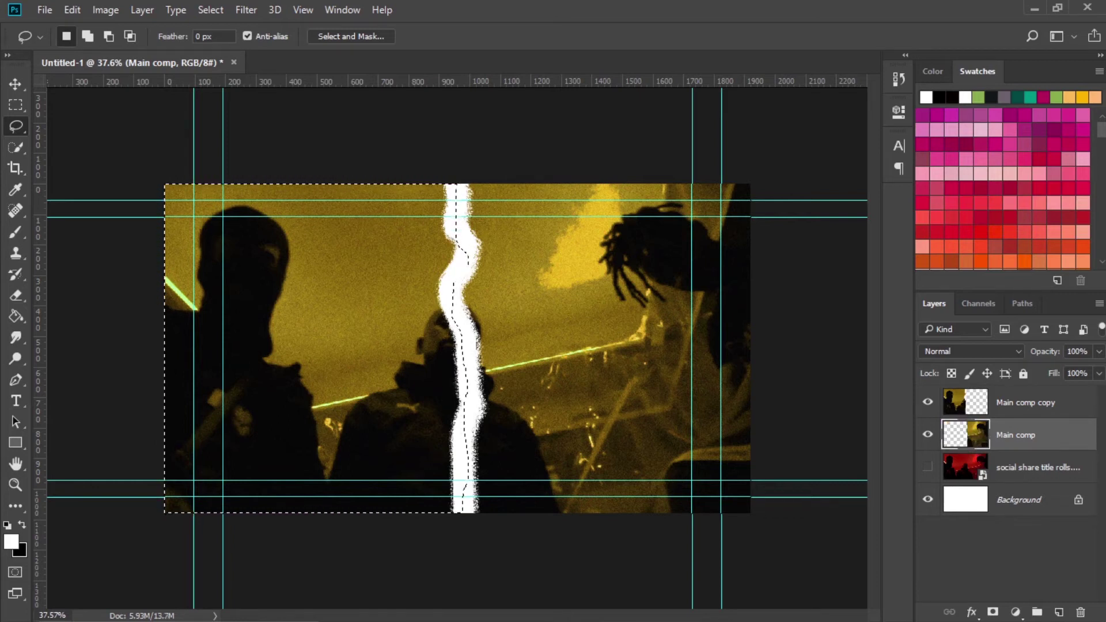
key(Delete)
key(ctrl+d)
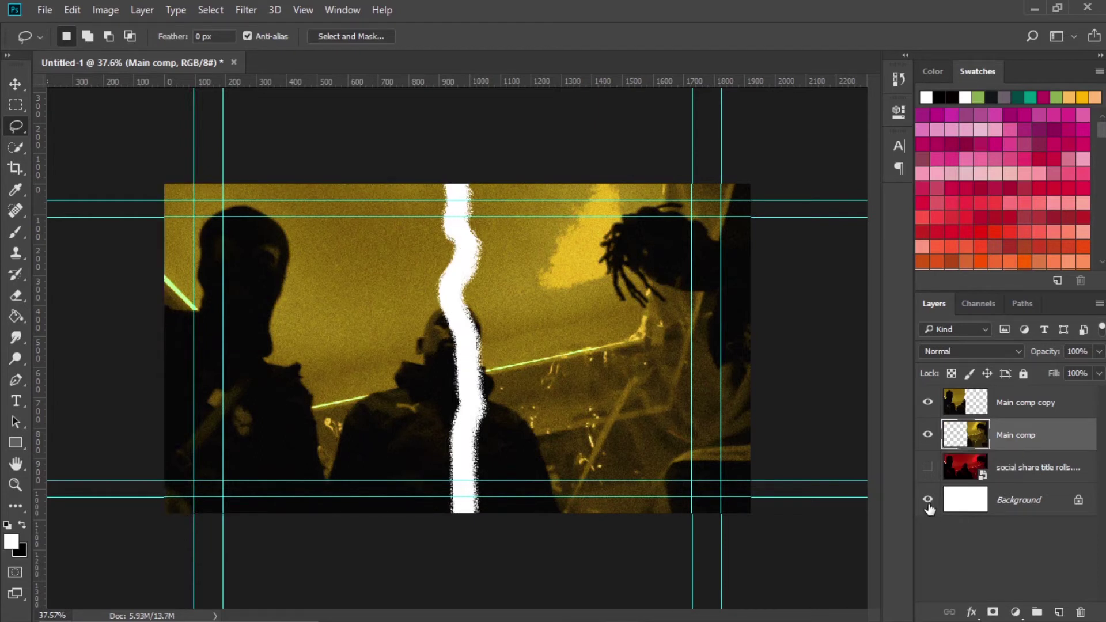
Toggle each half's visibility to confirm the two torn pieces complement each other
click(929, 407)
click(929, 407)
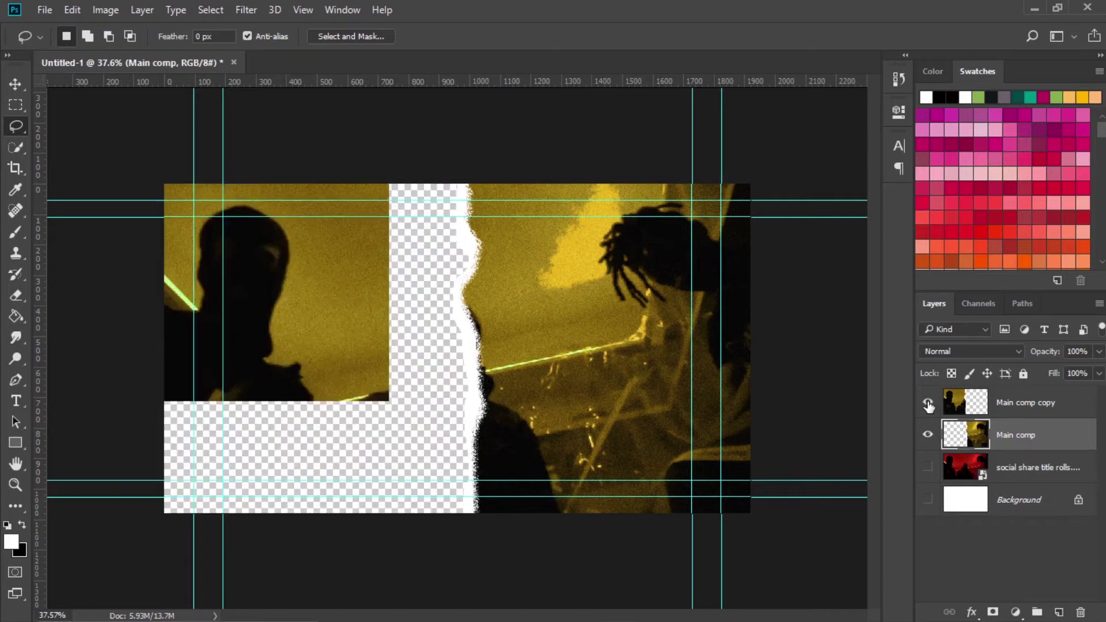
click(927, 437)
click(928, 436)
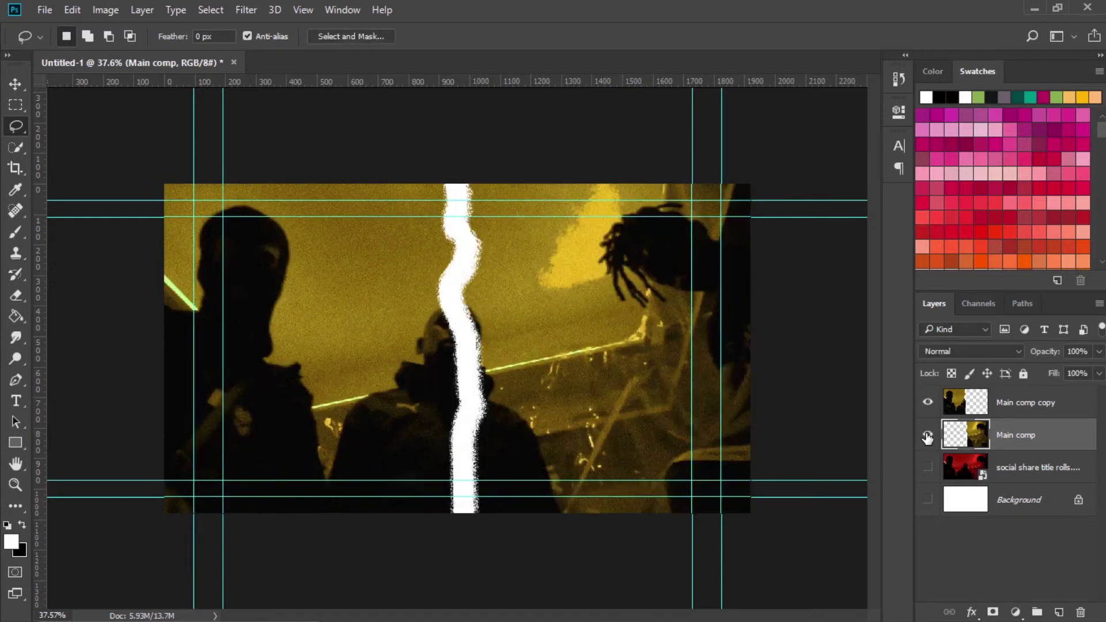
click(929, 407)
click(929, 407)
click(1026, 403)
key(v)
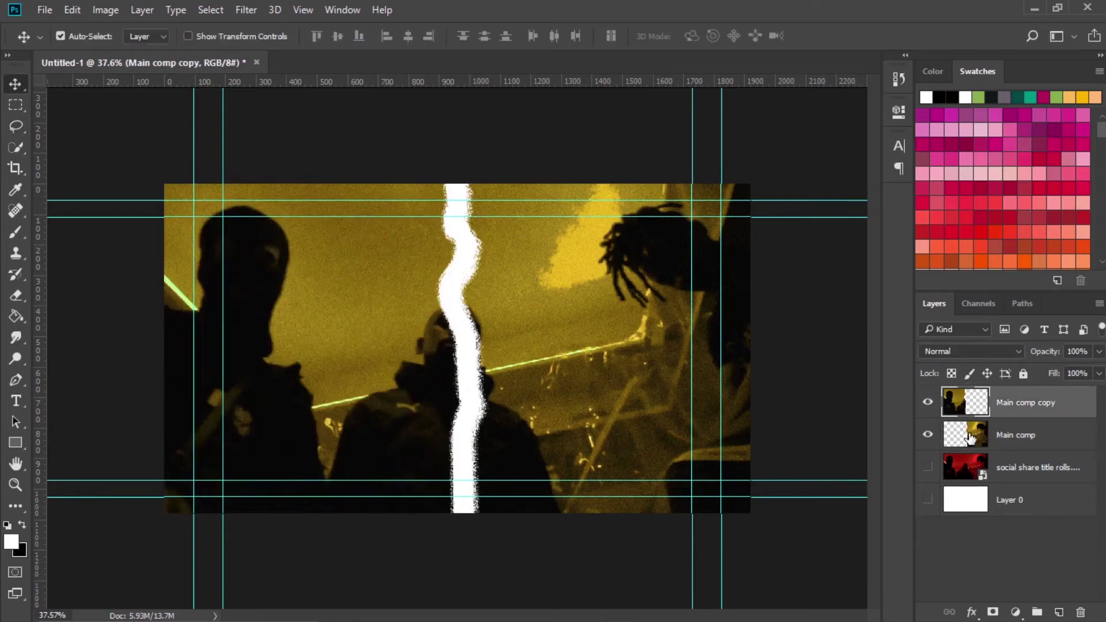
View each torn half on its own, then show both with Main comp copy active
click(1031, 560)
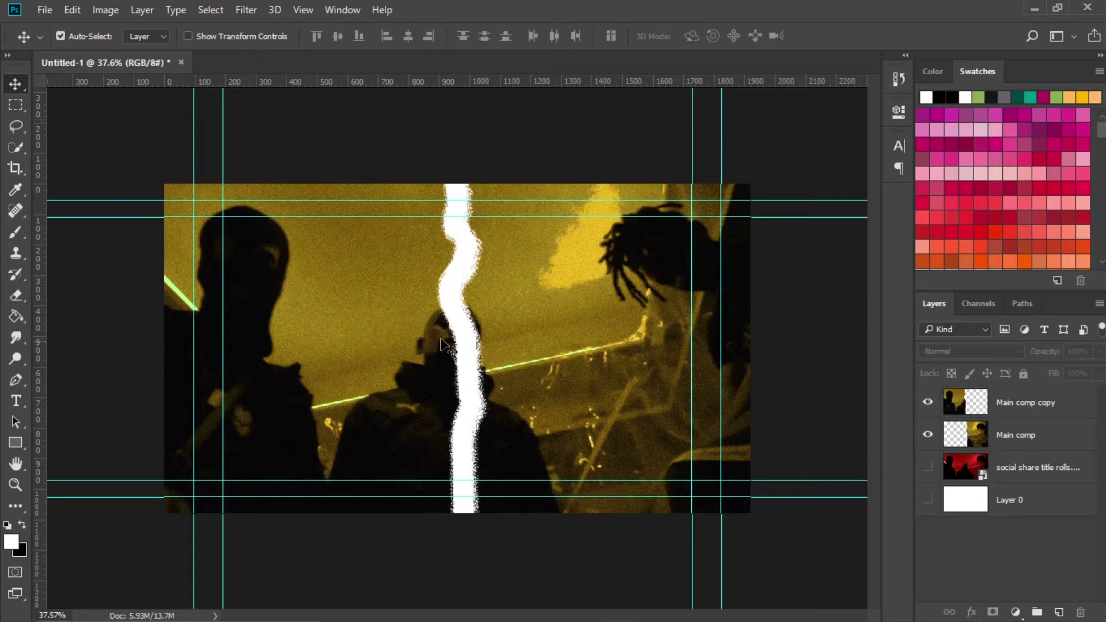
click(926, 437)
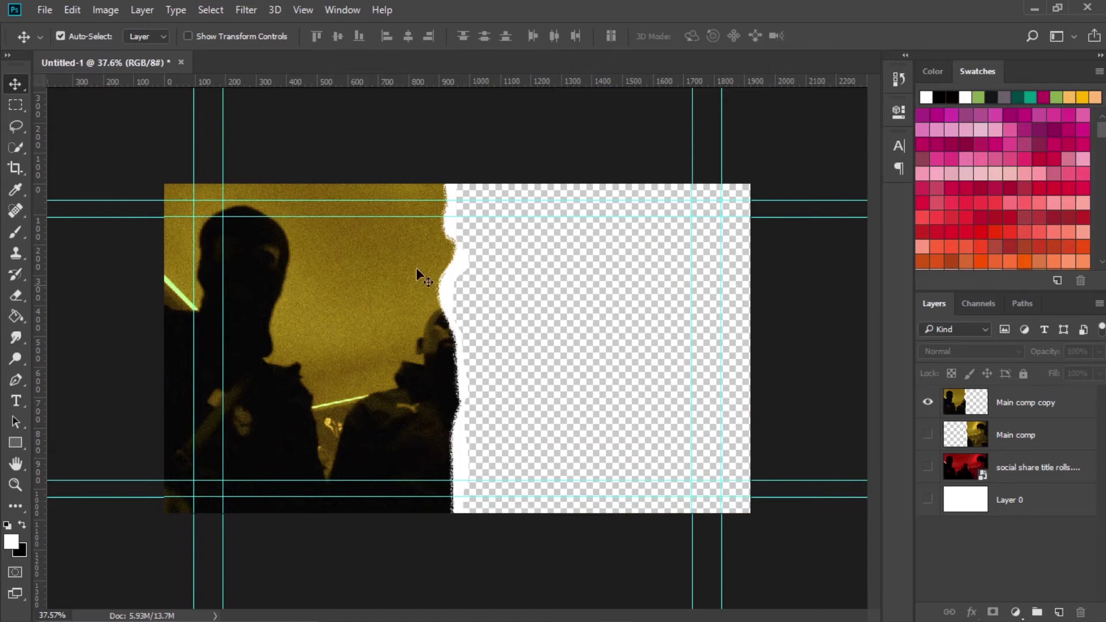
click(927, 403)
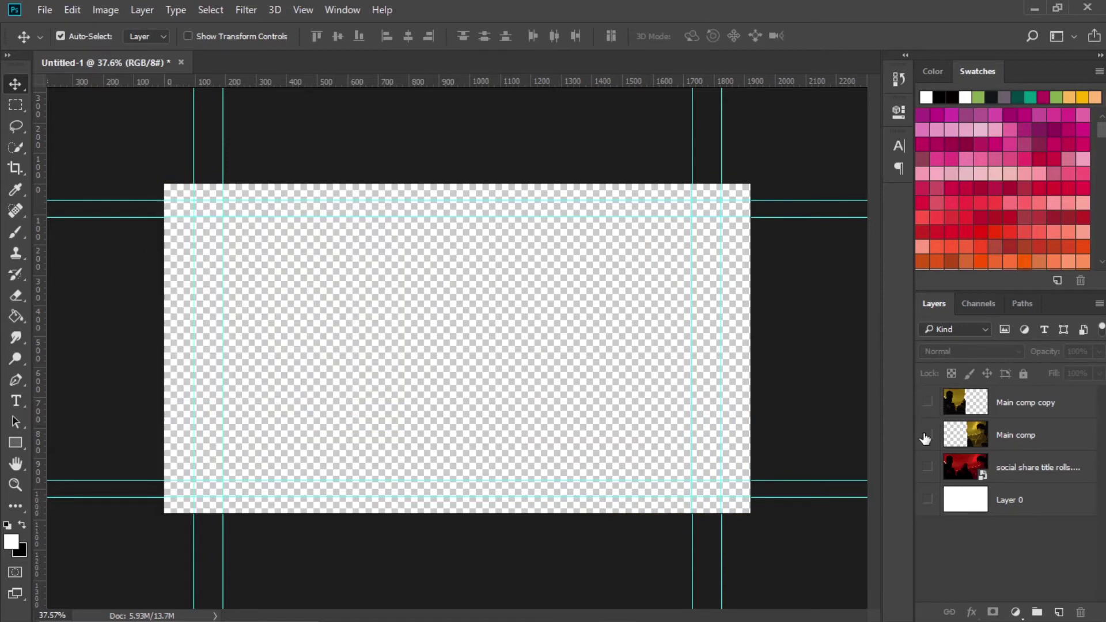
click(927, 435)
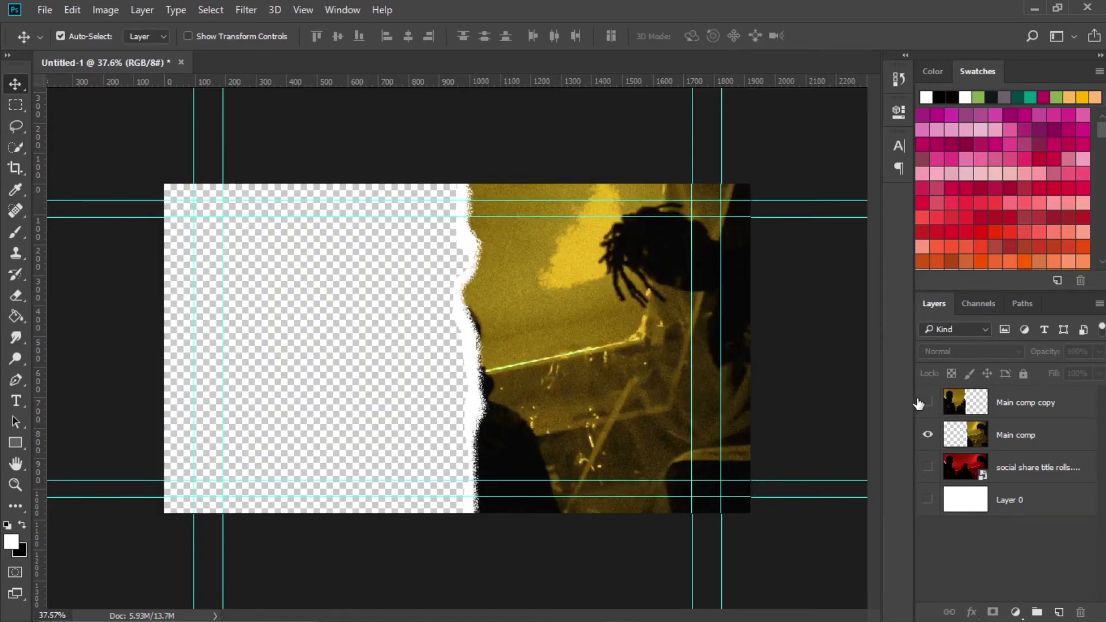
click(927, 402)
click(1061, 414)
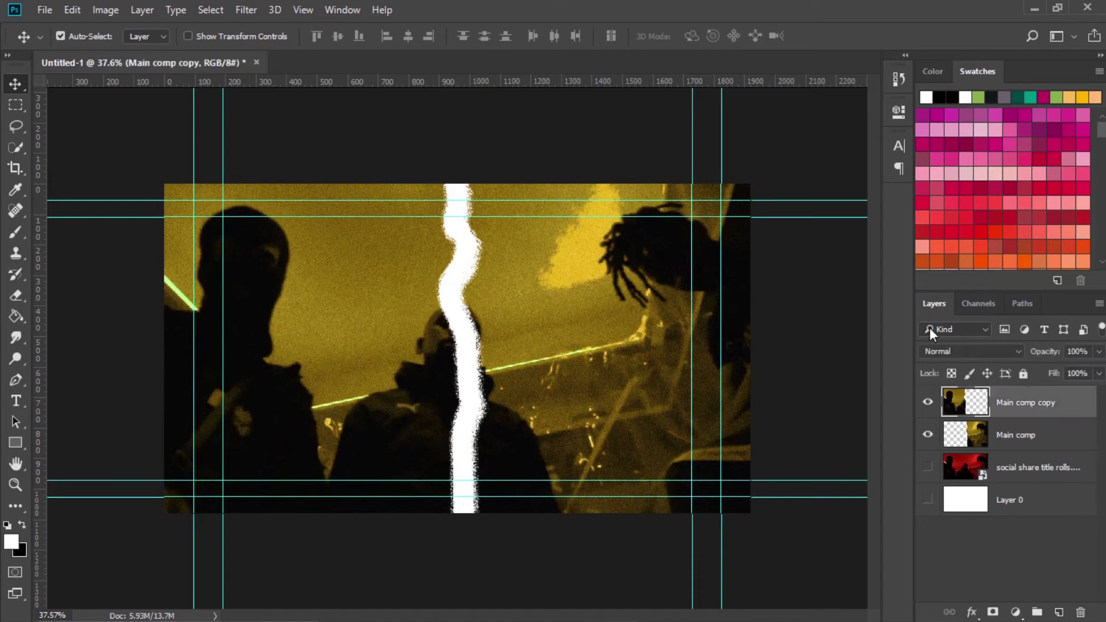
click(43, 11)
Export As a PNG with Transparency unticked, saved to the Desktop as 'layer'
mouse_move(144, 228)
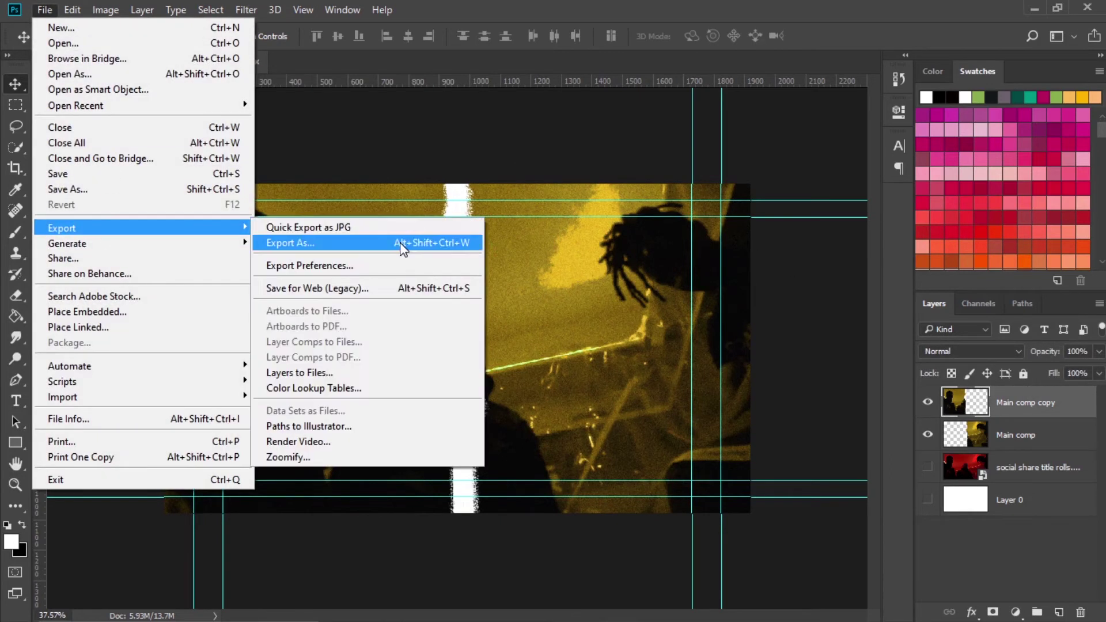
click(400, 243)
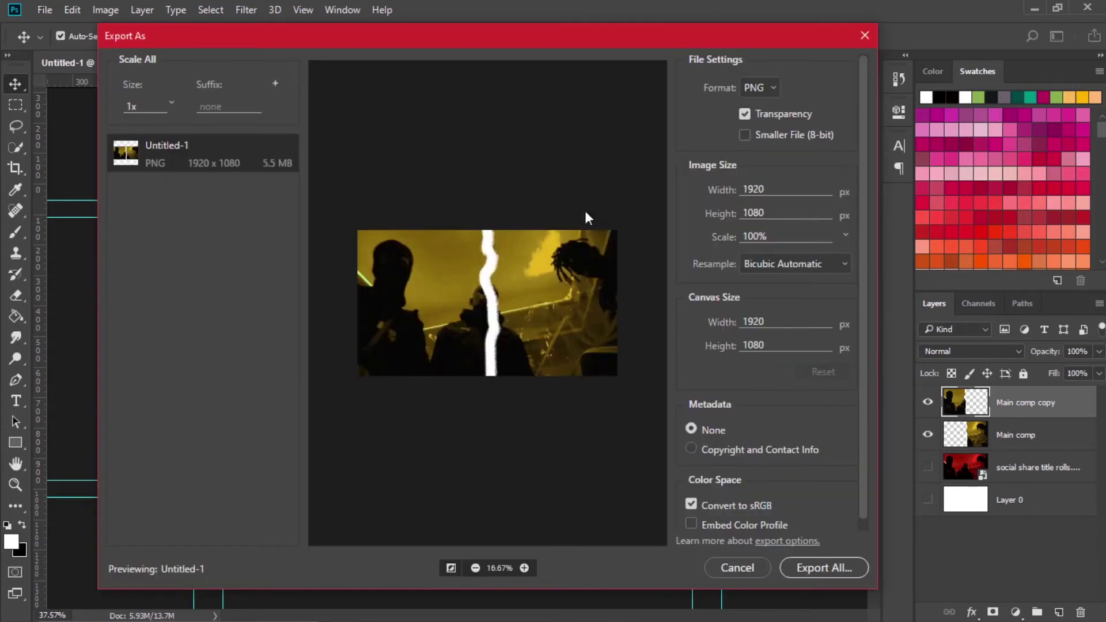
click(745, 115)
click(824, 569)
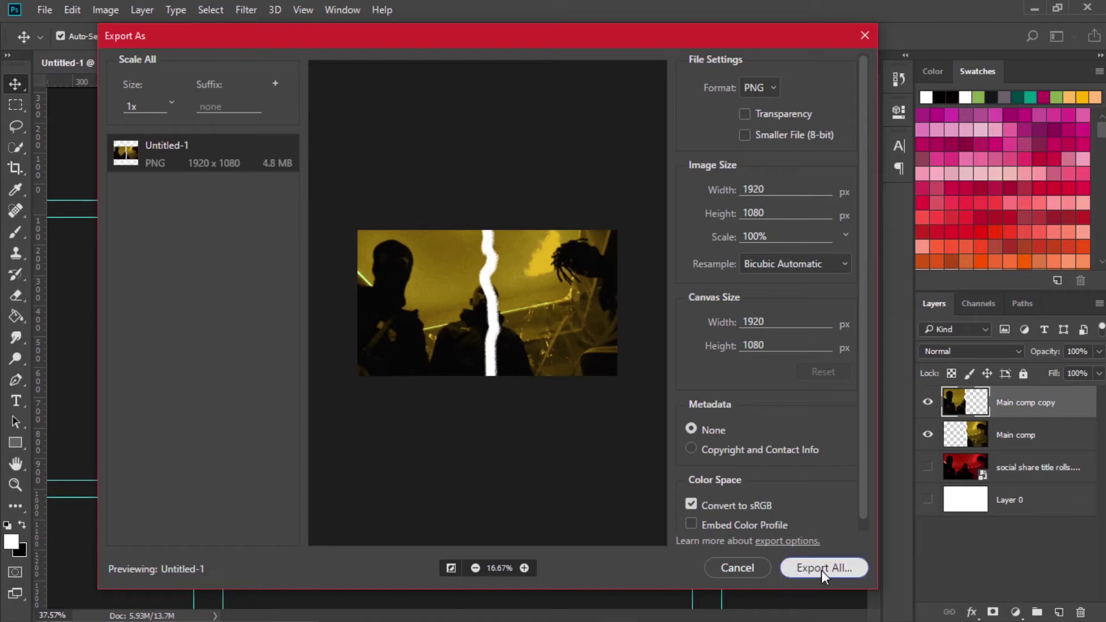
text(lay)
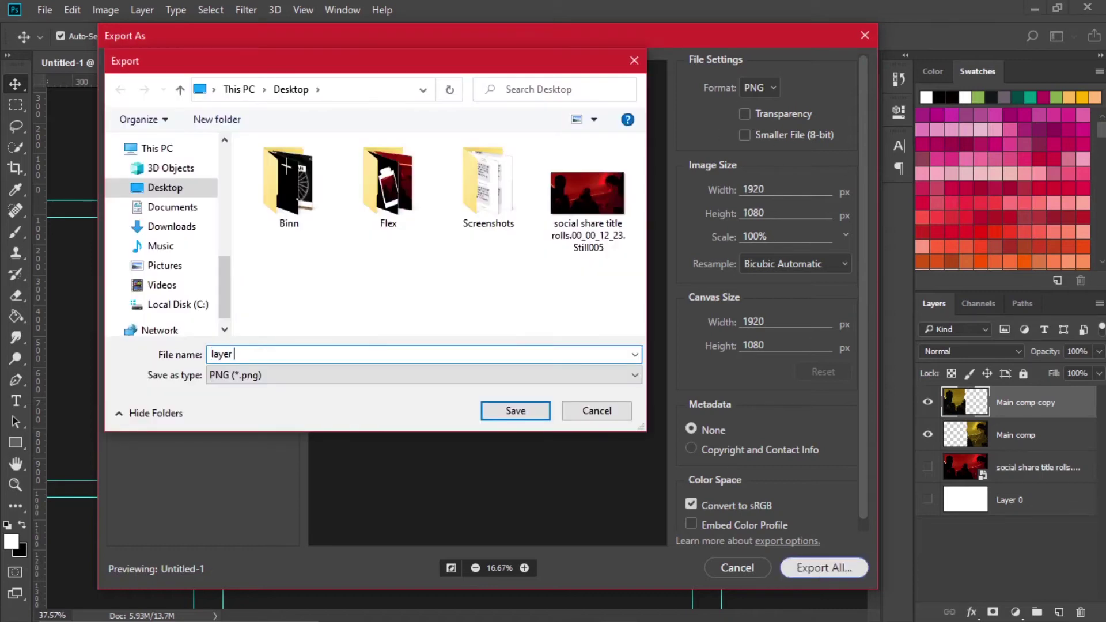
text(er)
key(Return)
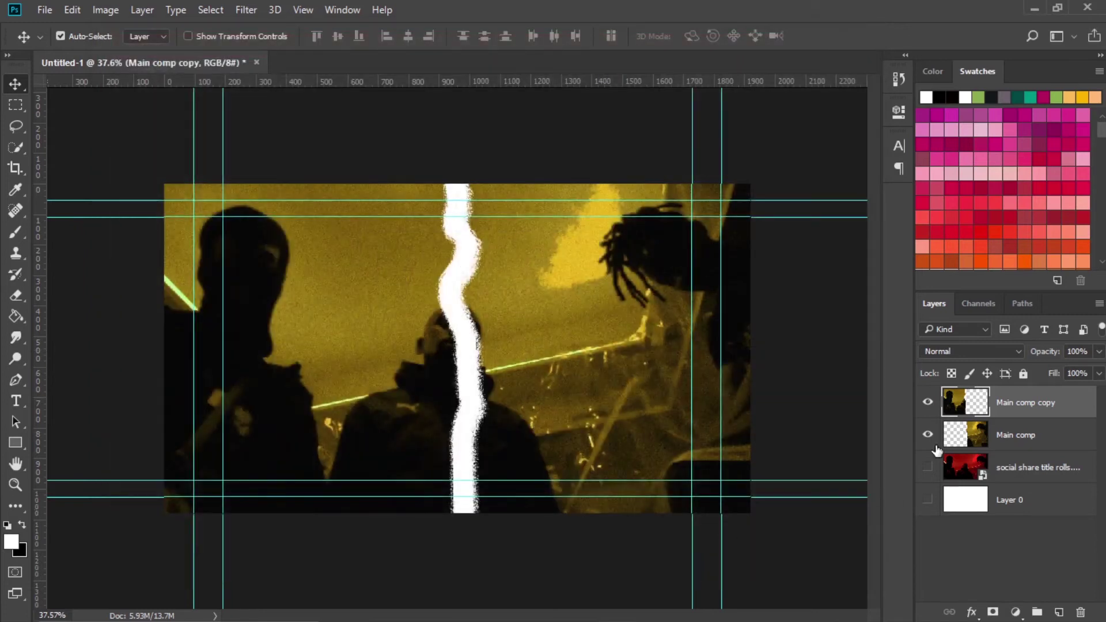
Hide Main comp and export the left half as a transparent PNG named 'layer 11'
click(928, 435)
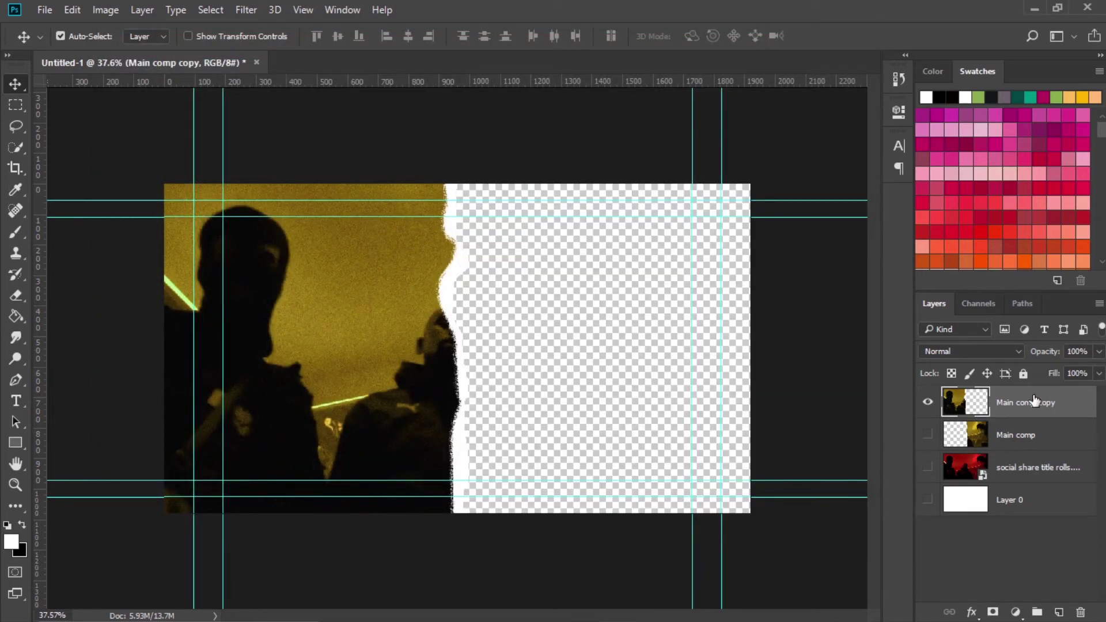
click(52, 5)
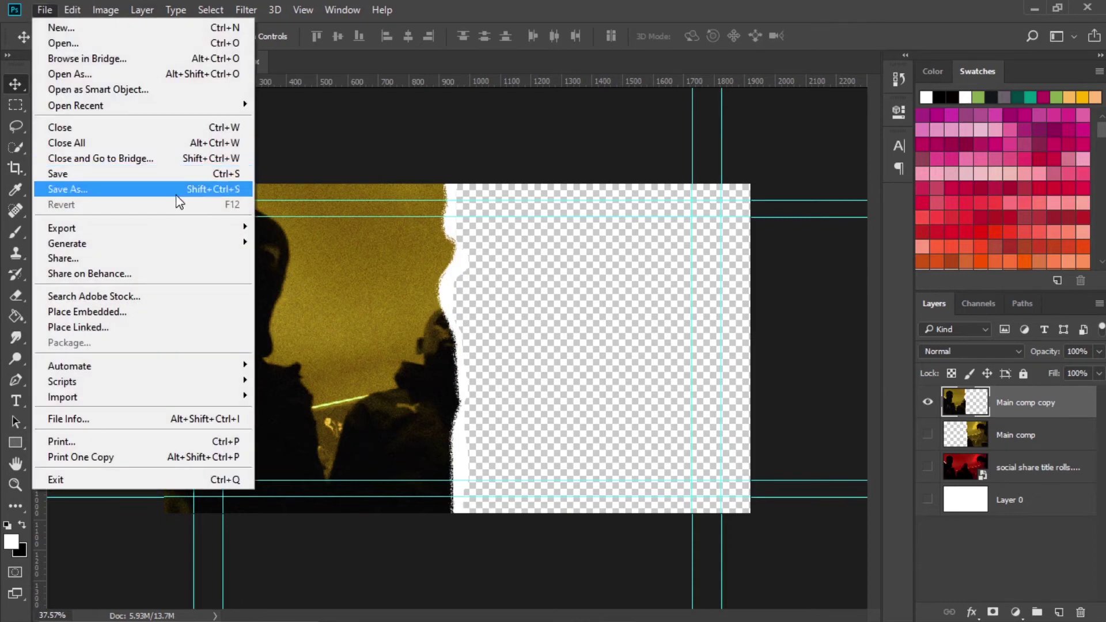
mouse_move(174, 226)
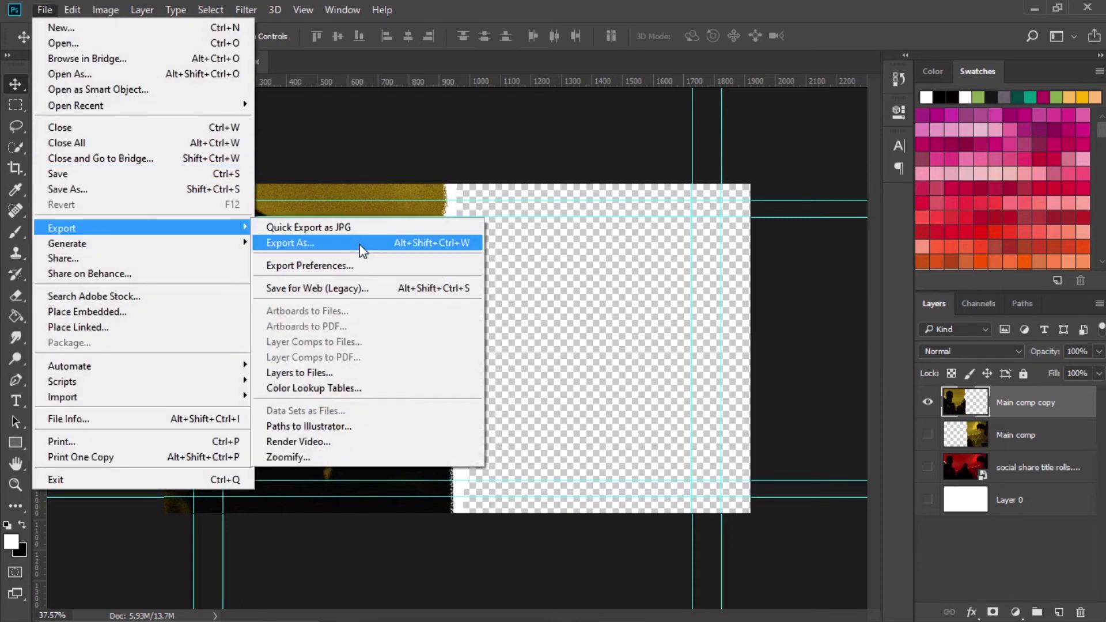
click(360, 244)
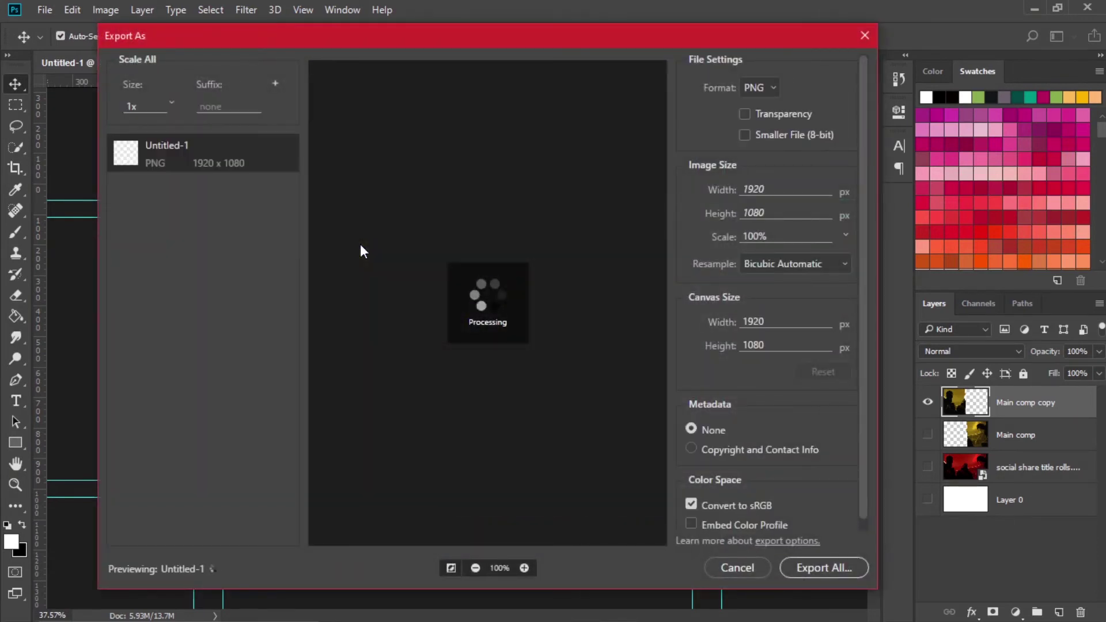
click(749, 116)
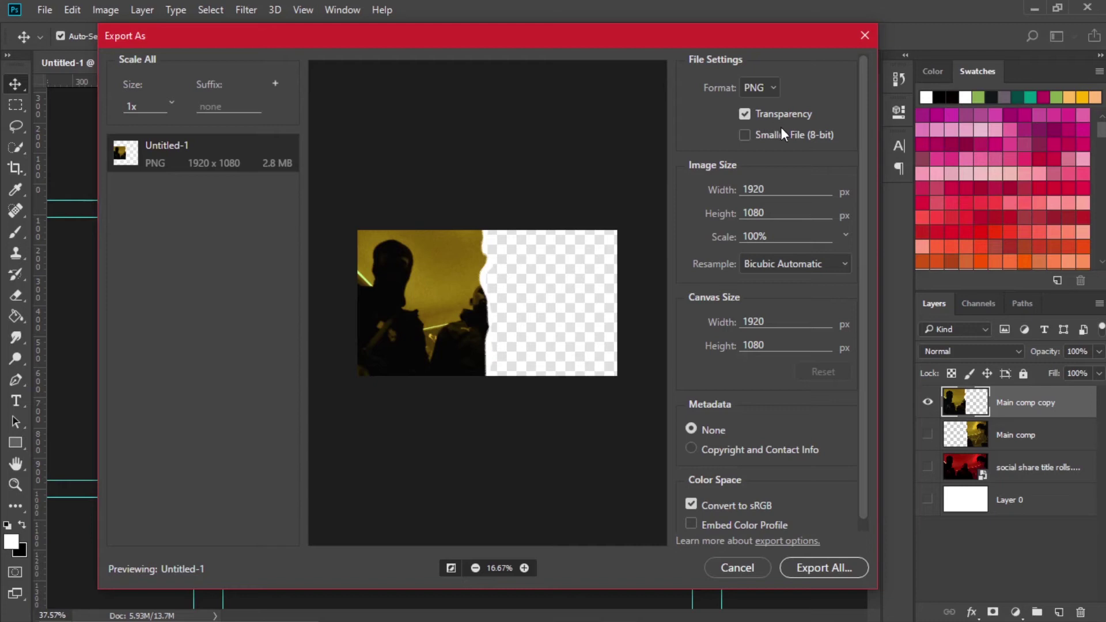
click(822, 568)
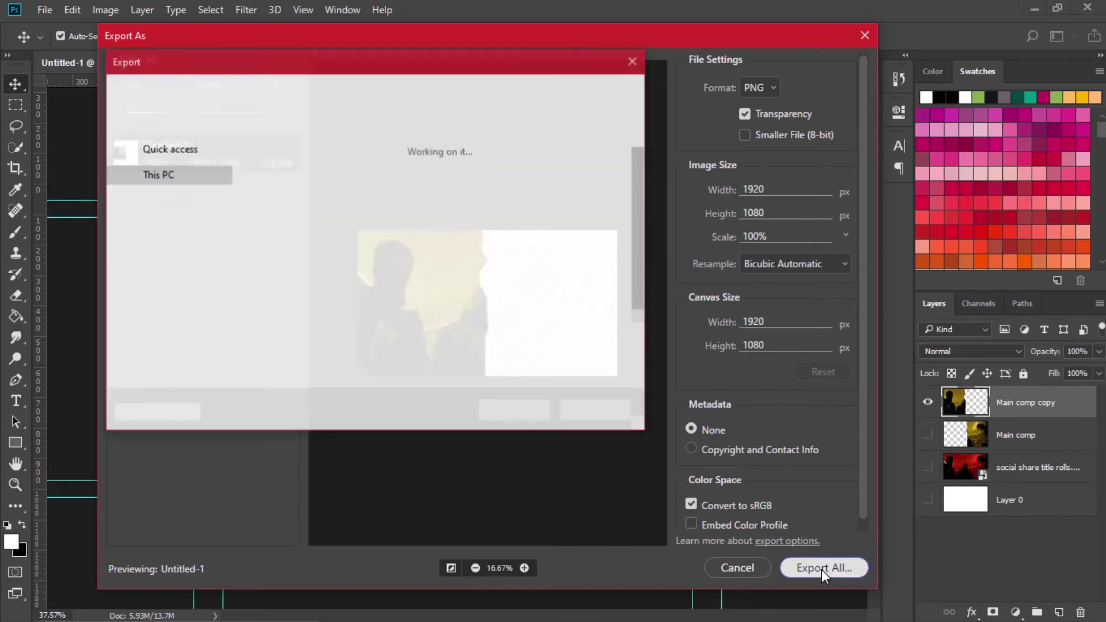
click(602, 195)
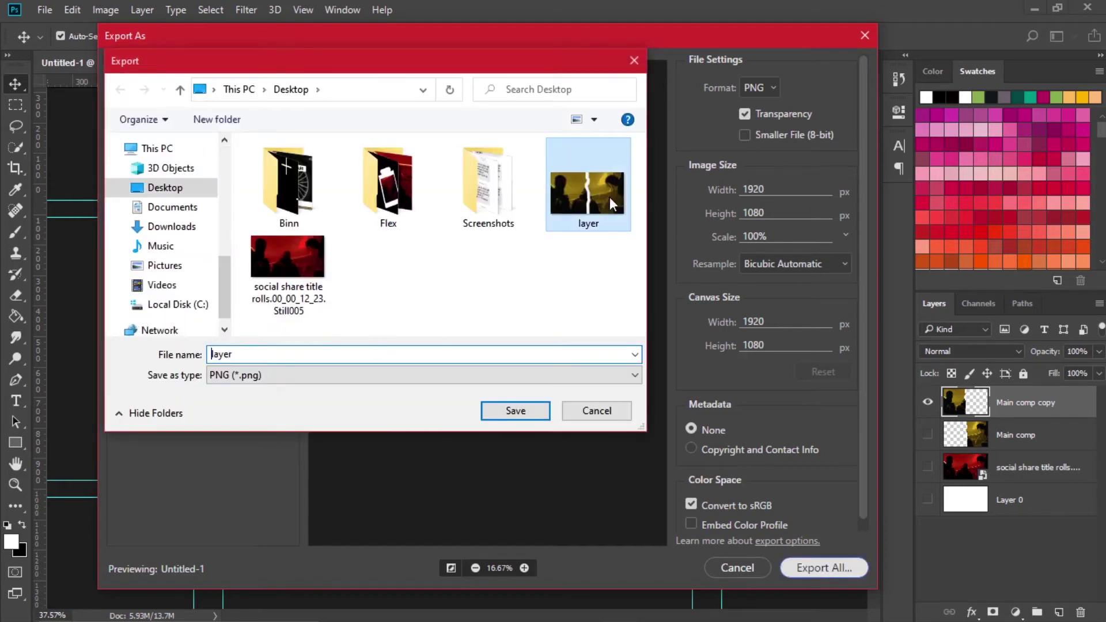
double_click(304, 354)
key(End)
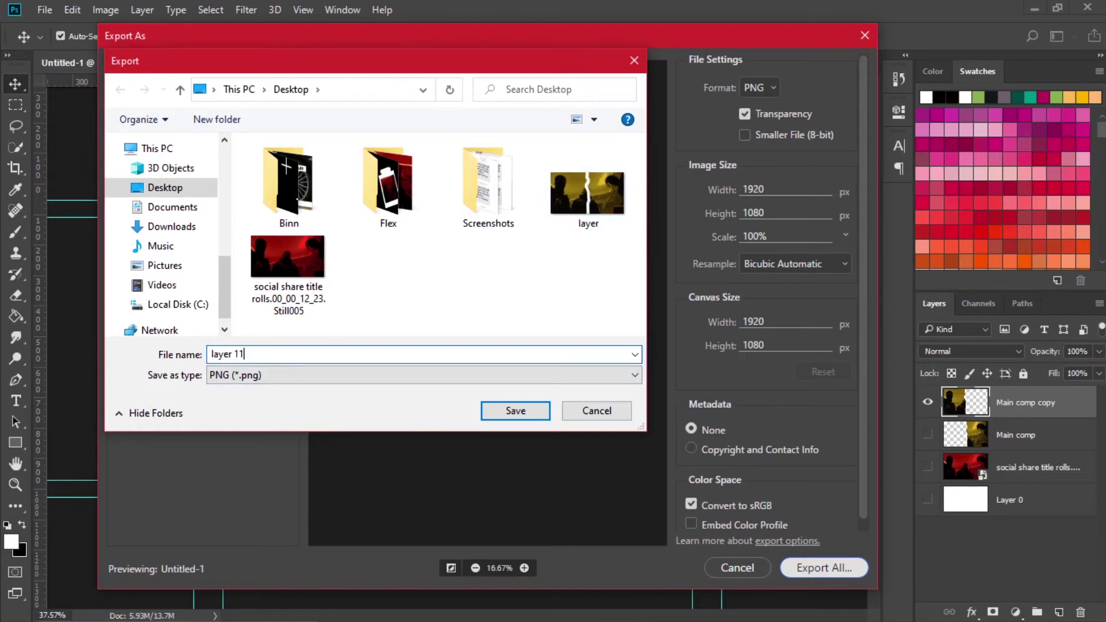
key(Return)
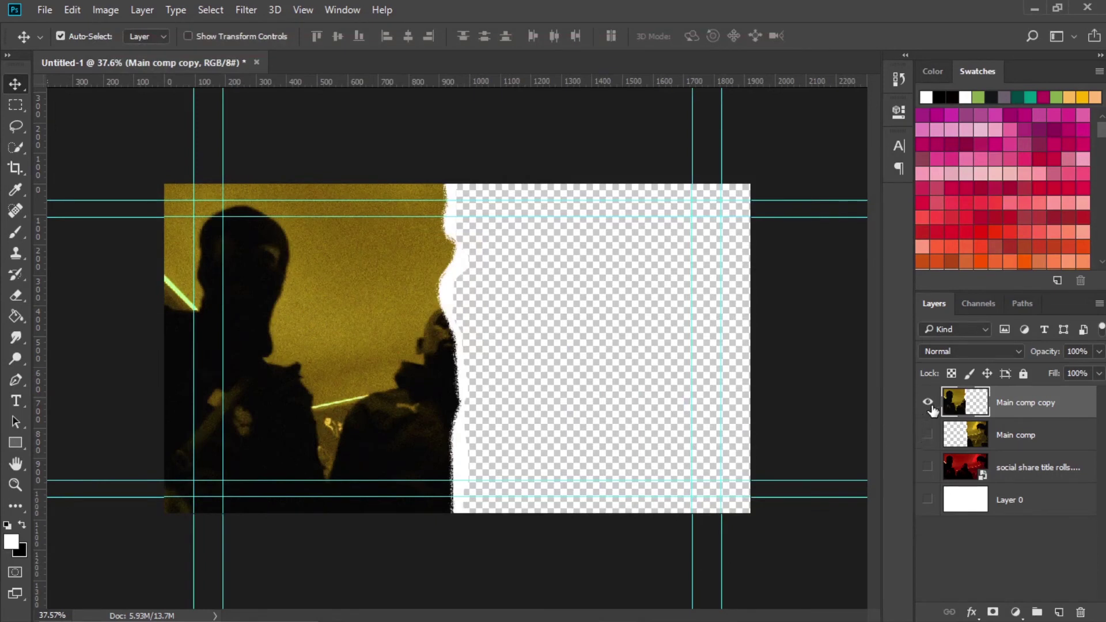
click(928, 403)
Show and select Main comp, then export the right half as a PNG named 'layer 22'
click(927, 435)
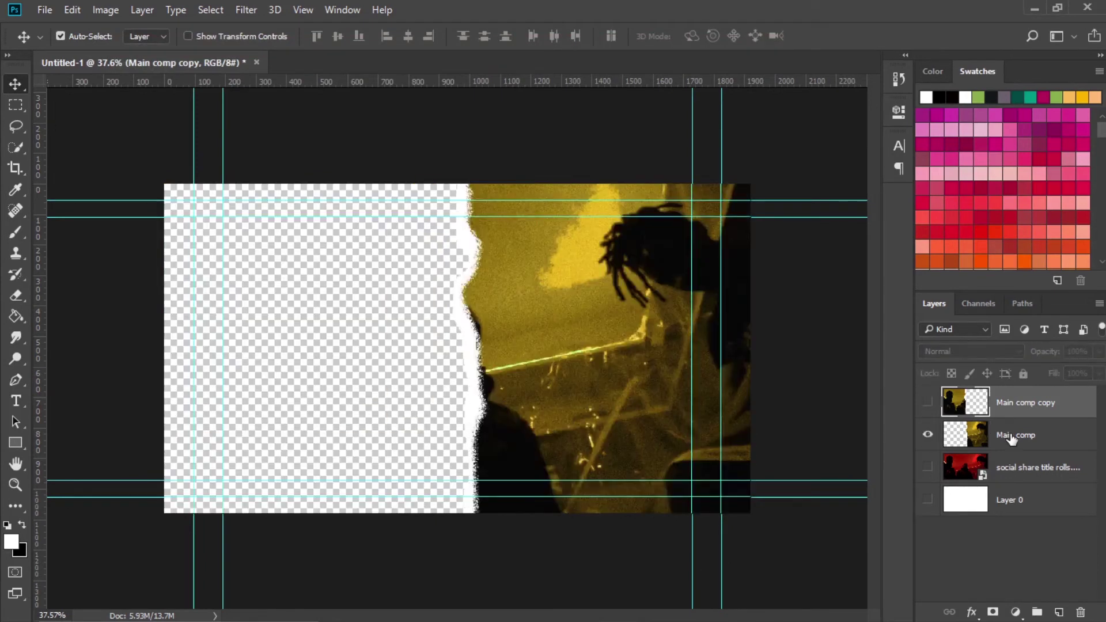
click(1013, 439)
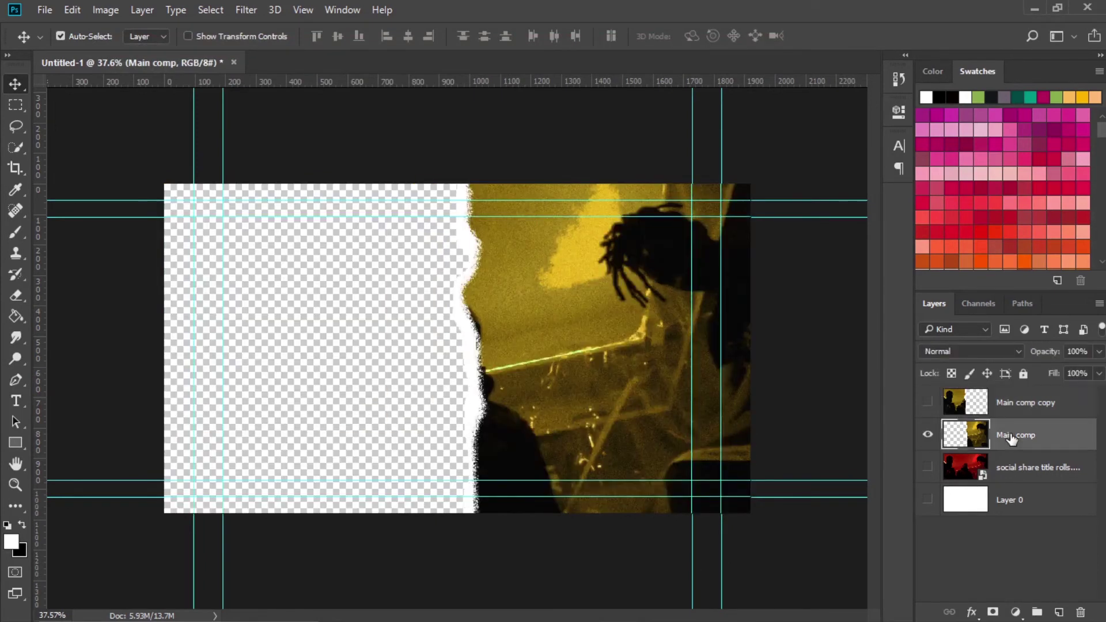
click(42, 10)
mouse_move(194, 231)
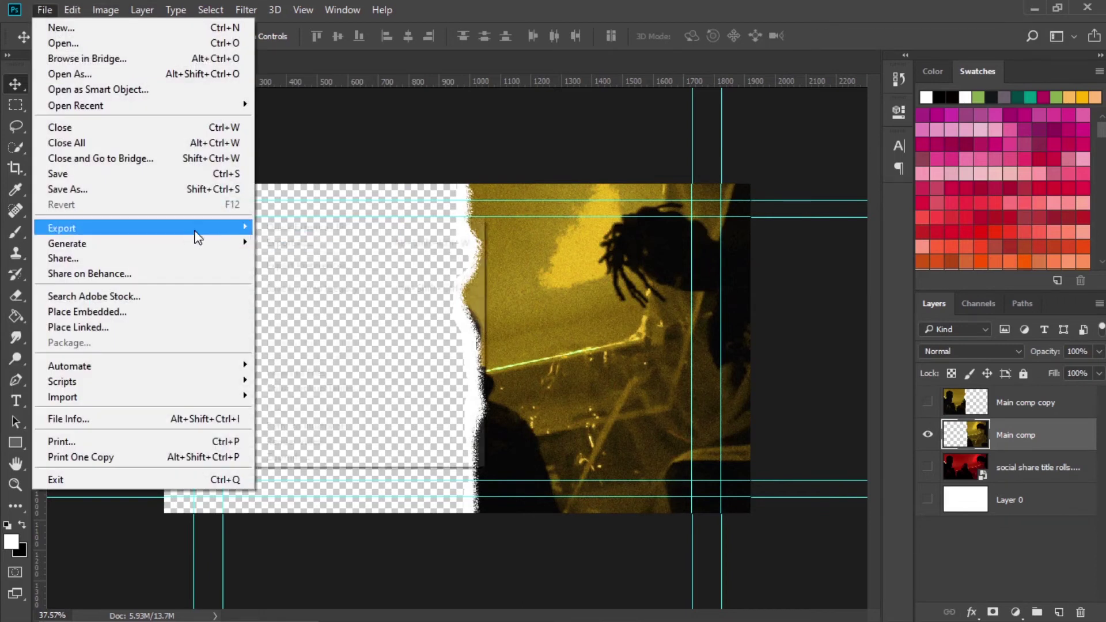
click(338, 243)
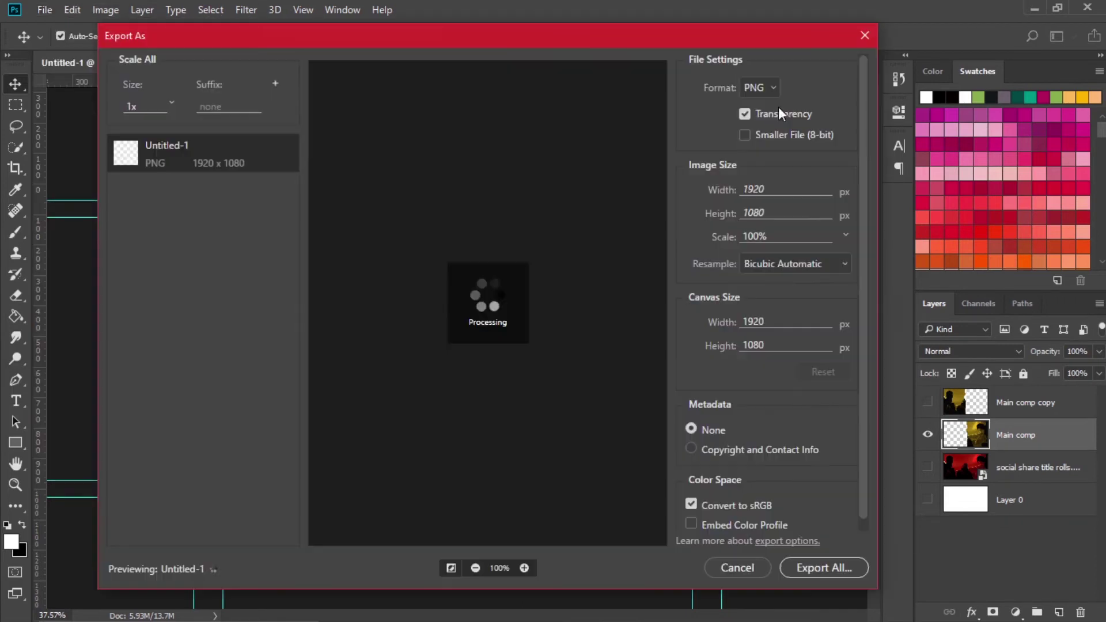
click(818, 571)
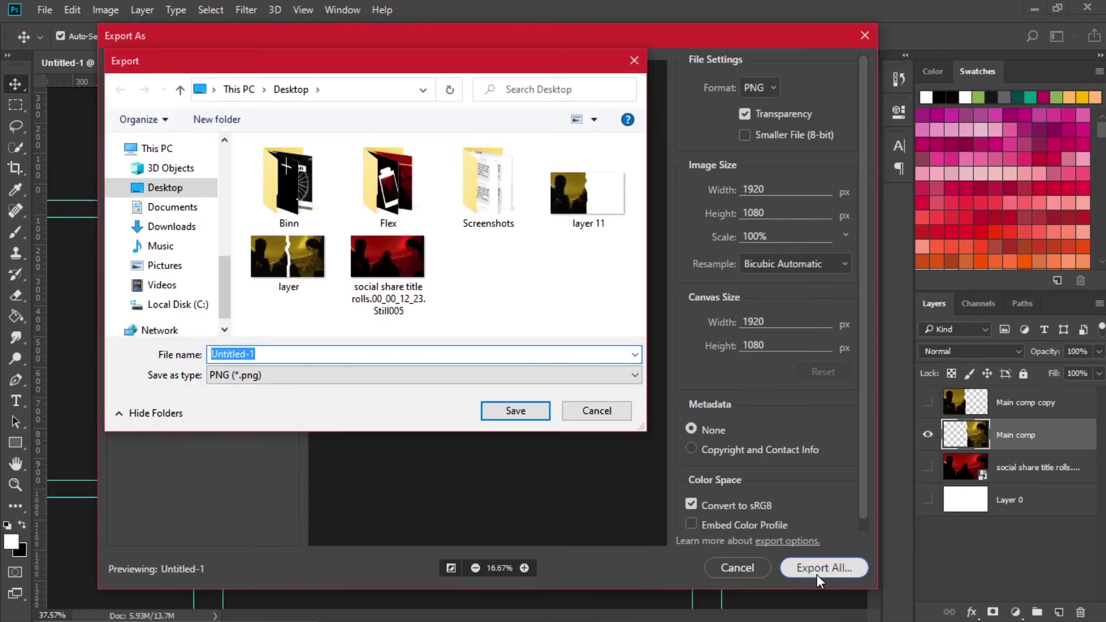
click(588, 193)
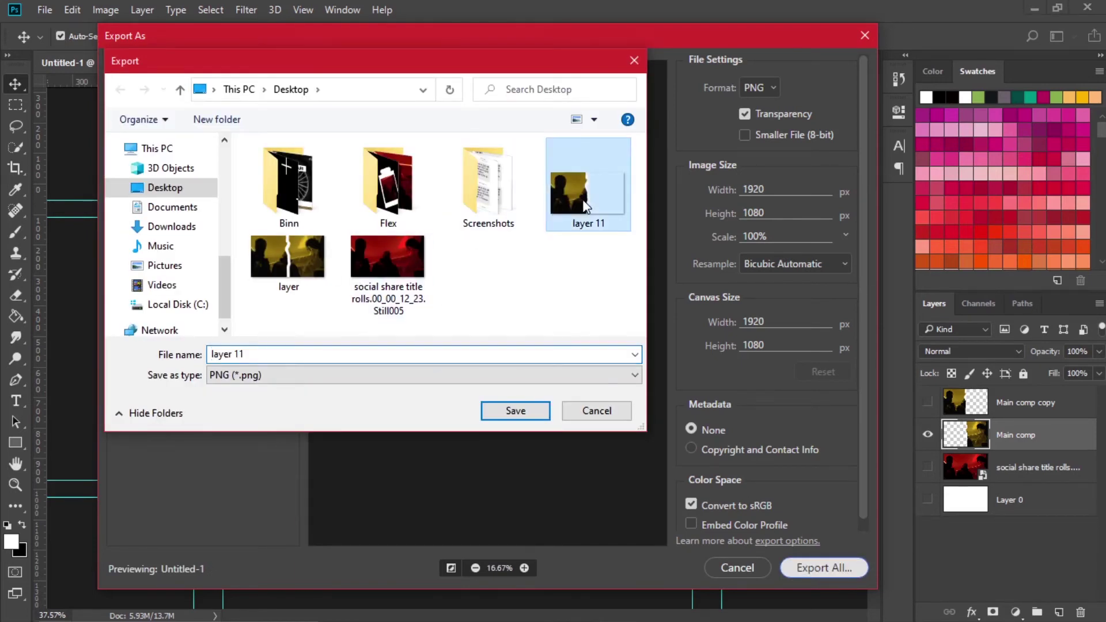
double_click(257, 356)
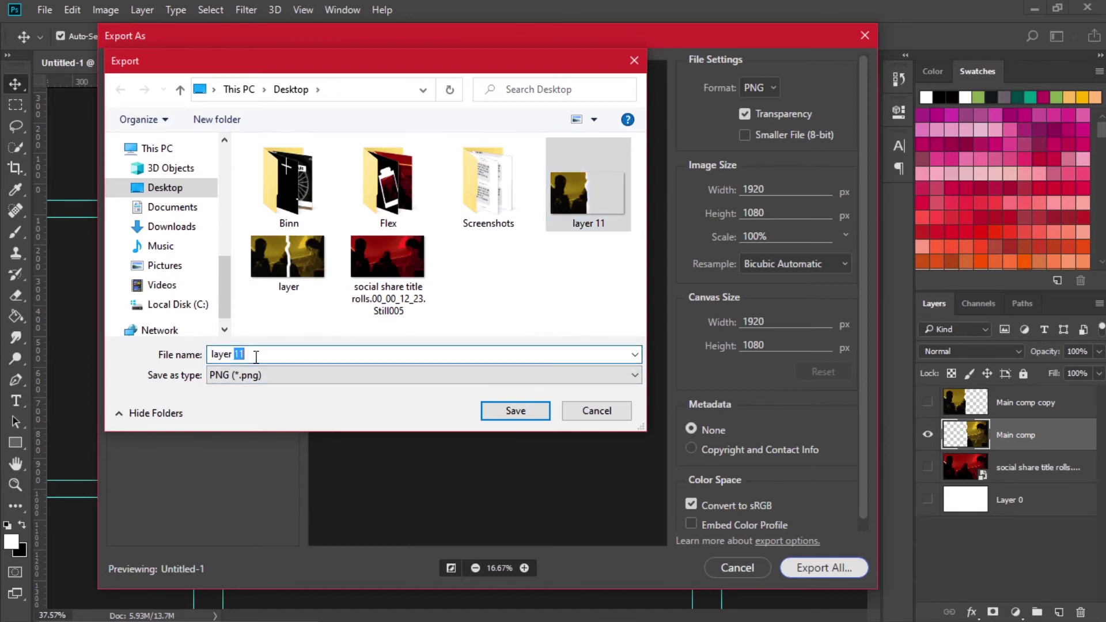
key(BackSpace)
text(1)
key(BackSpace)
text(22)
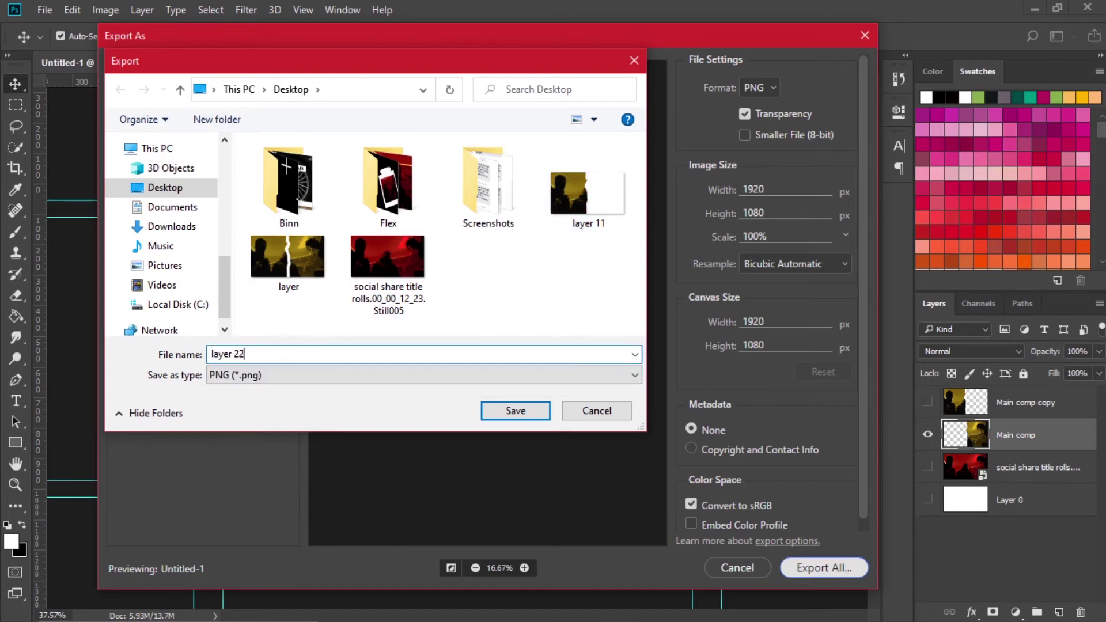
key(Return)
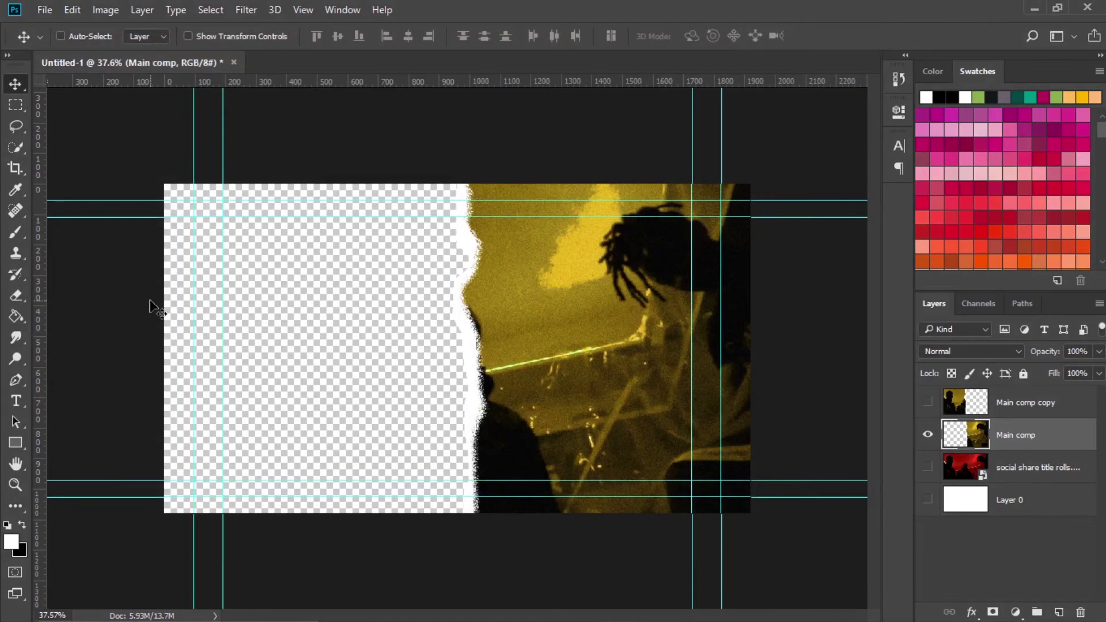
Dismiss the Photoshop Save As without saving and switch back to Premiere Pro
key(ctrl+shift+s)
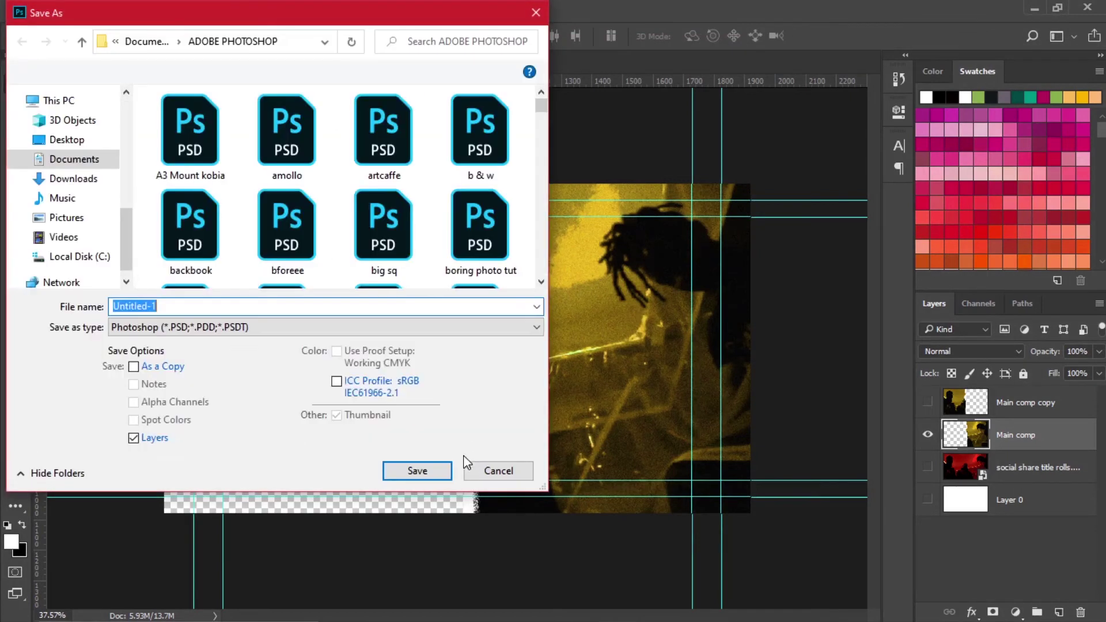
click(471, 464)
click(697, 616)
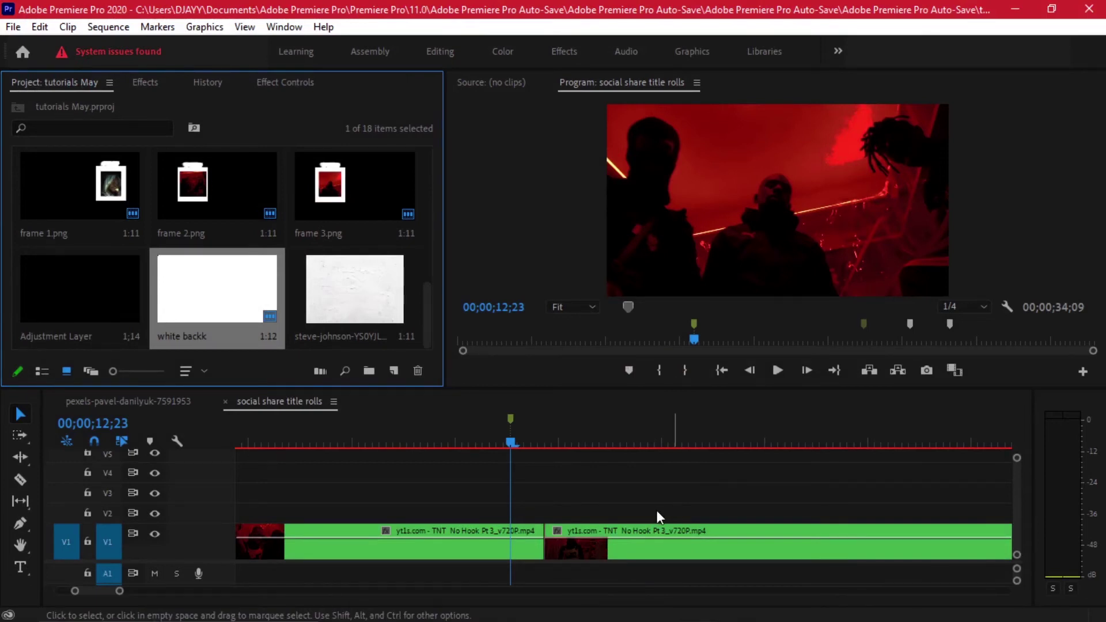
key(alt+Tab)
Drag the three layer PNGs from the Desktop into Premiere's Project panel
drag(245, 298, 48, 208)
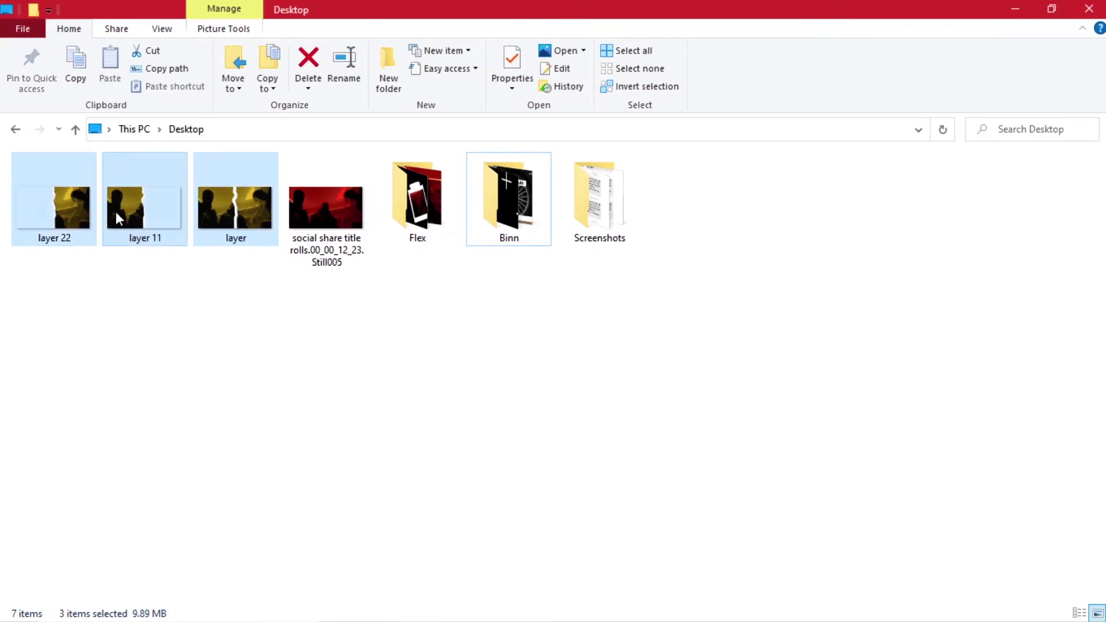
drag(117, 210, 288, 313)
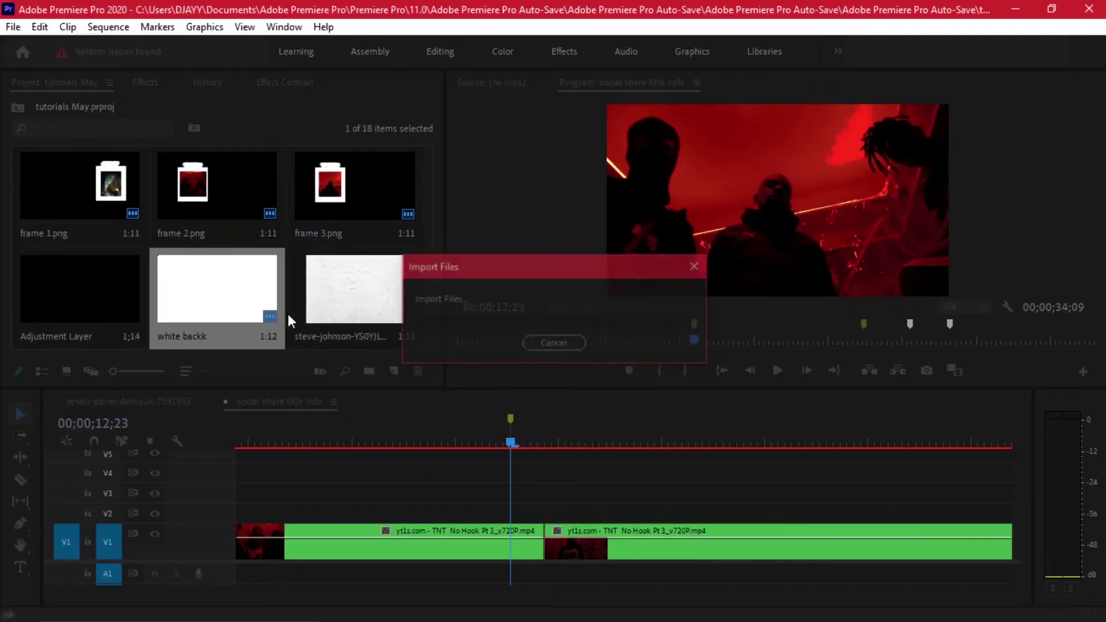
mouse_move(501, 442)
mouse_down()
mouse_move(479, 444)
mouse_move(514, 448)
mouse_up()
Move the white clip up two tracks to V4
key(alt+Up)
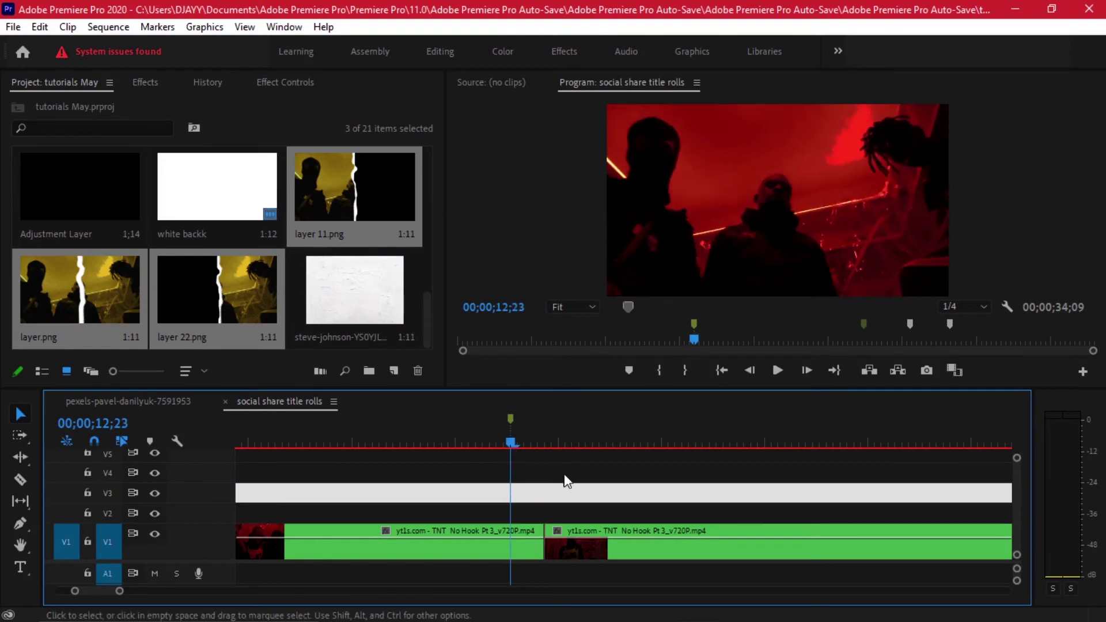
double_click(509, 419)
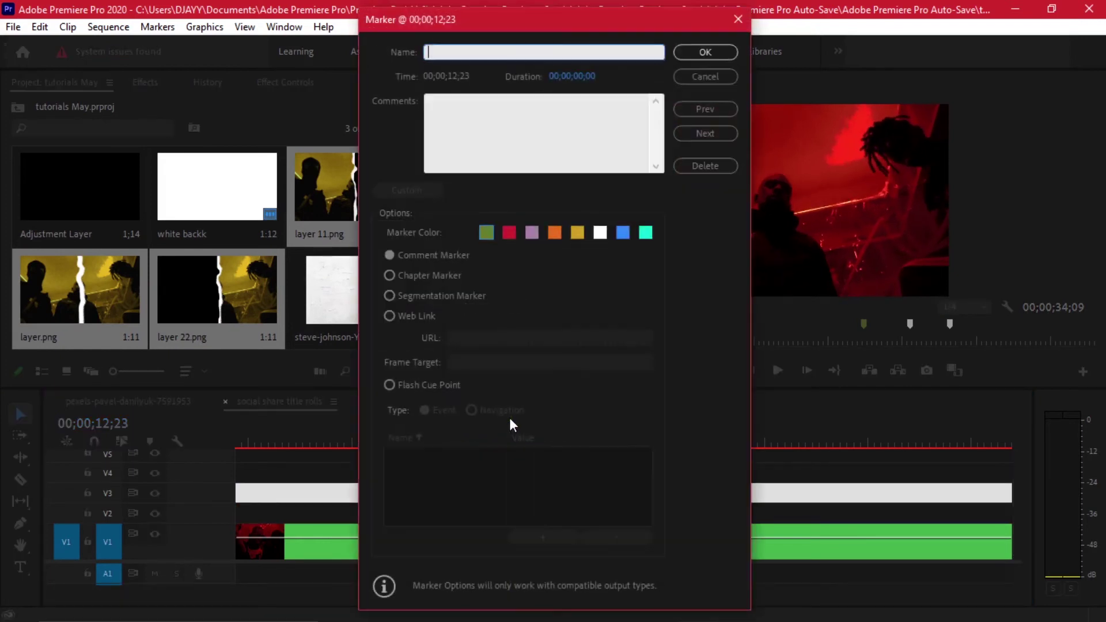
click(714, 78)
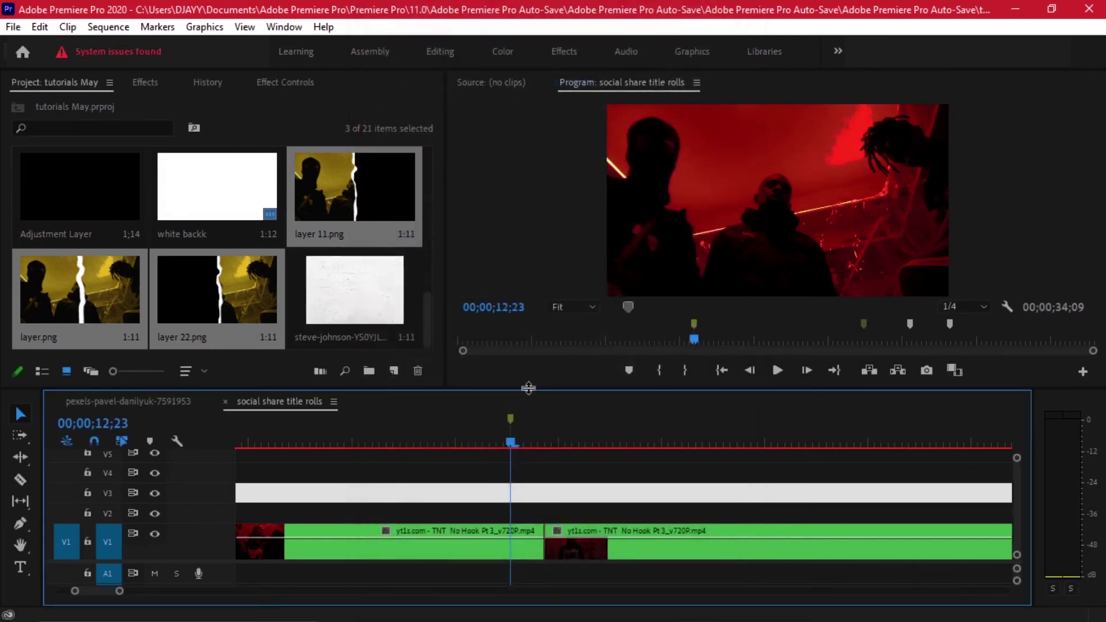
key(alt+Up)
click(132, 305)
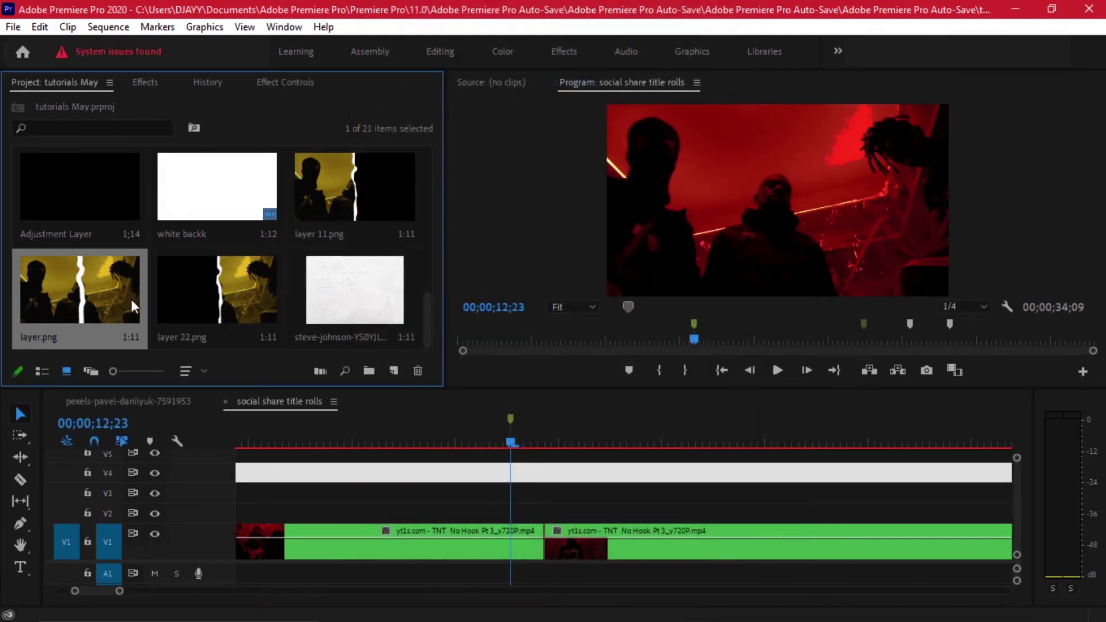
Place layer.png on track V2 at the playhead and preview the frames around it
drag(79, 300, 517, 500)
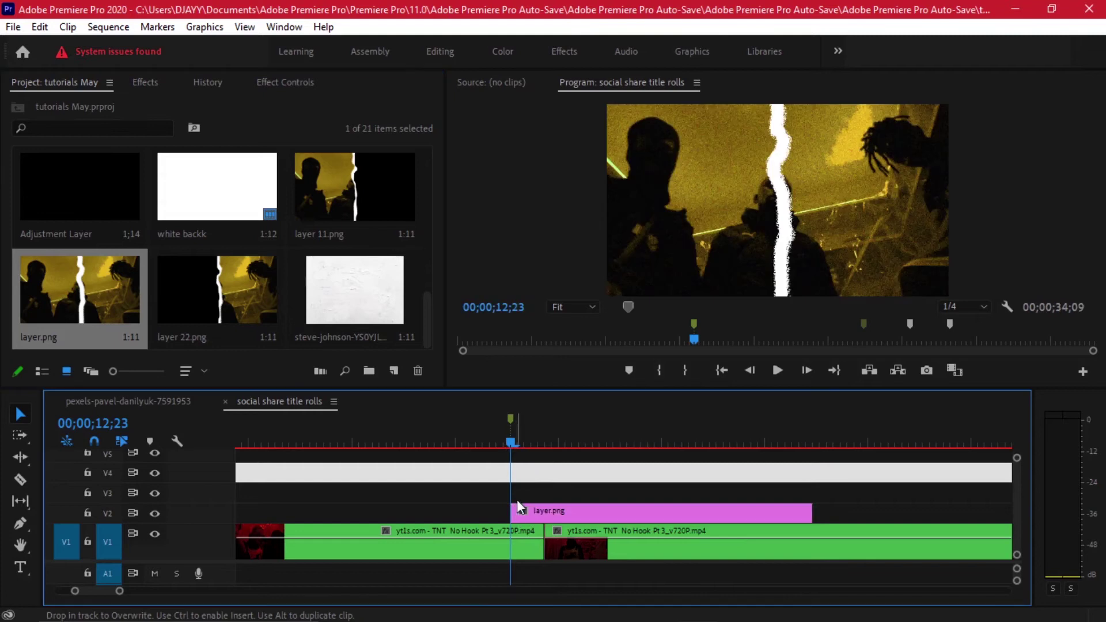
drag(517, 439, 408, 436)
key(space)
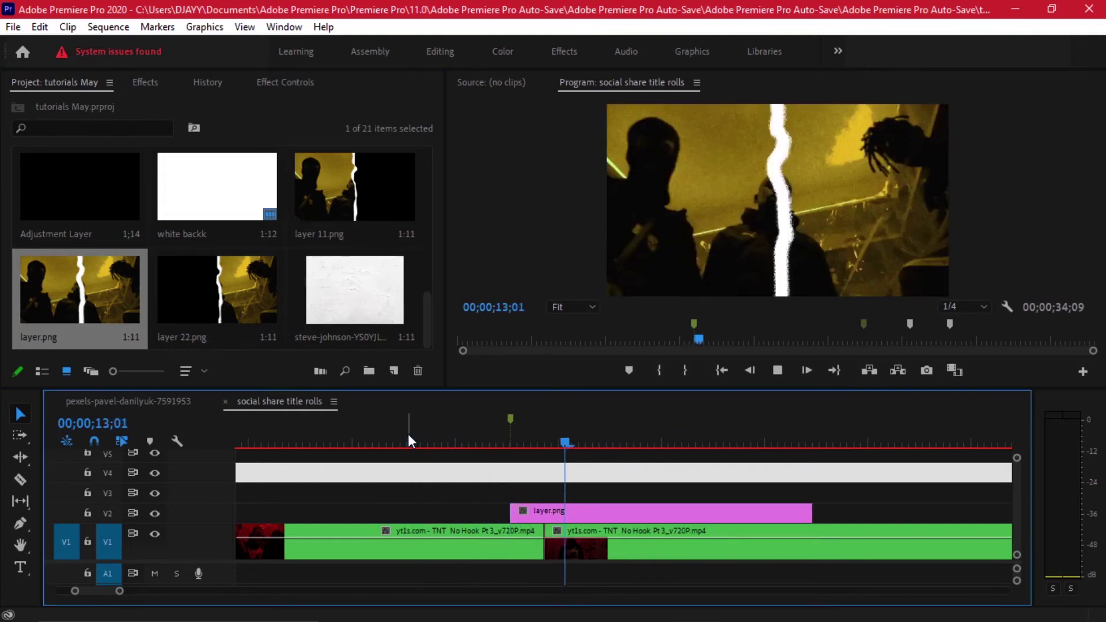
drag(447, 440, 689, 486)
Lengthen the layer.png clip on V2 and step the playhead forward to 00;00;13;03
key(minus)
key(minus)
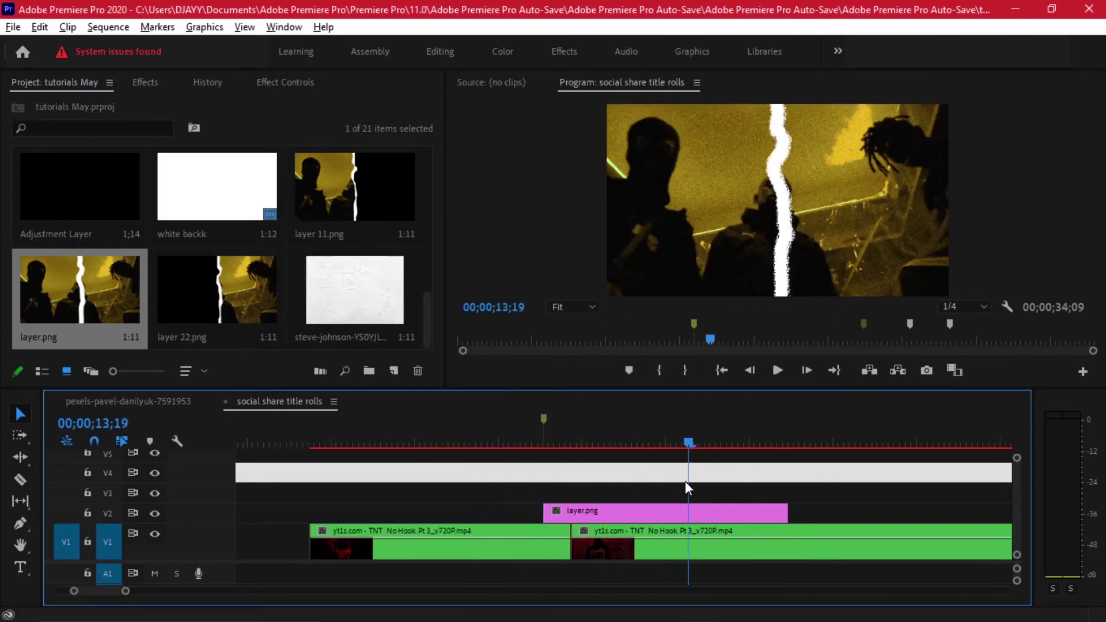
drag(769, 513, 849, 513)
drag(645, 446, 570, 432)
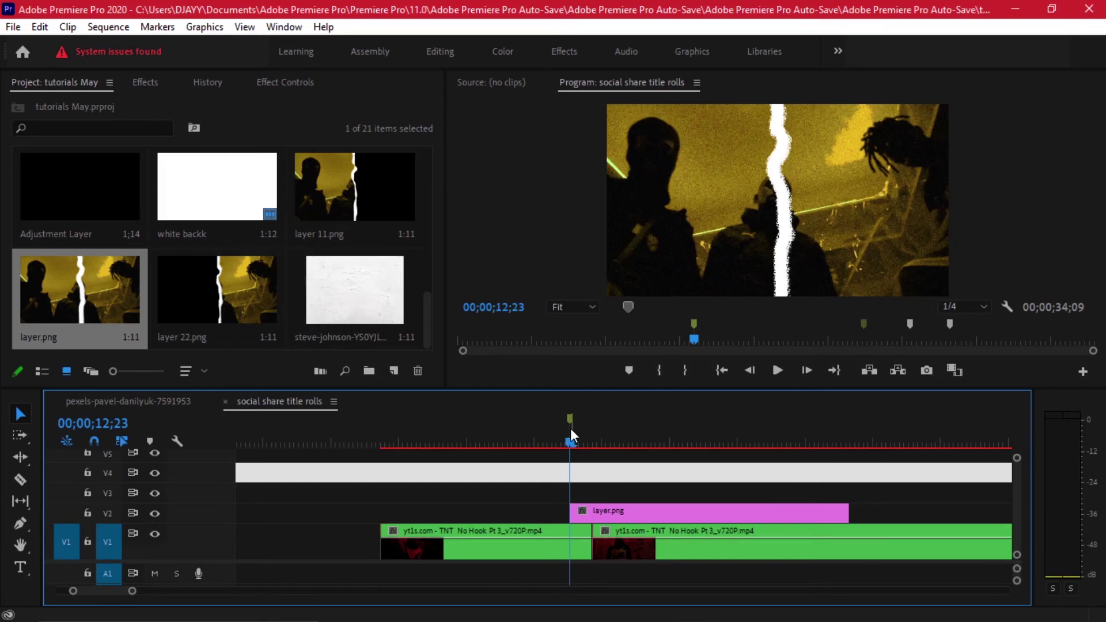
key(shift+Right)
key(shift+Right)
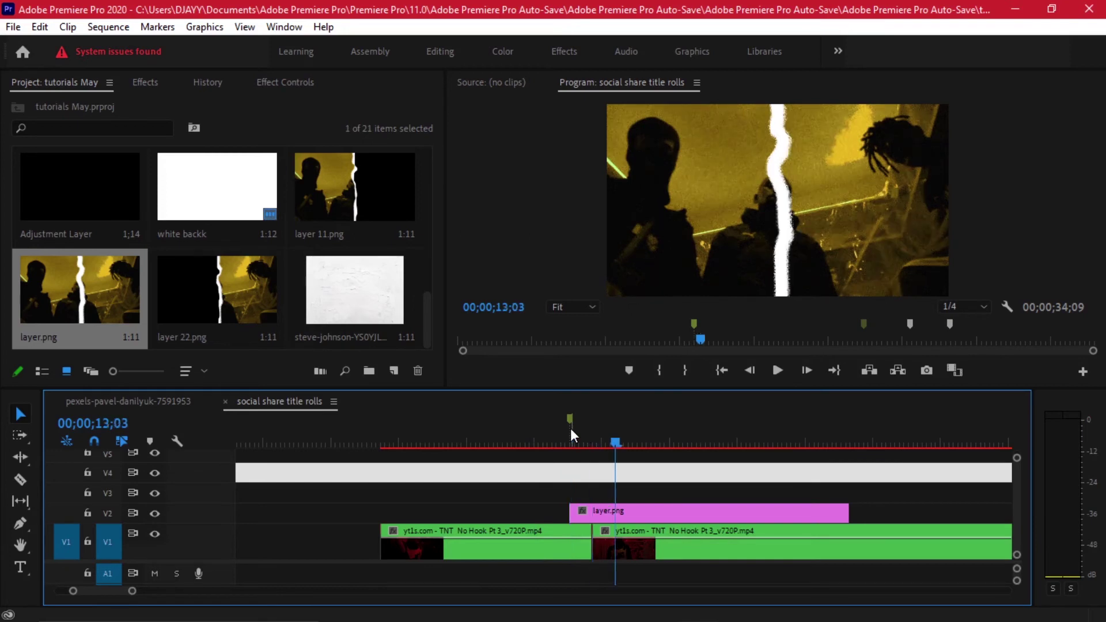
Place layer 11.png on V3 at 13;03 and trim layer.png to end there
click(357, 189)
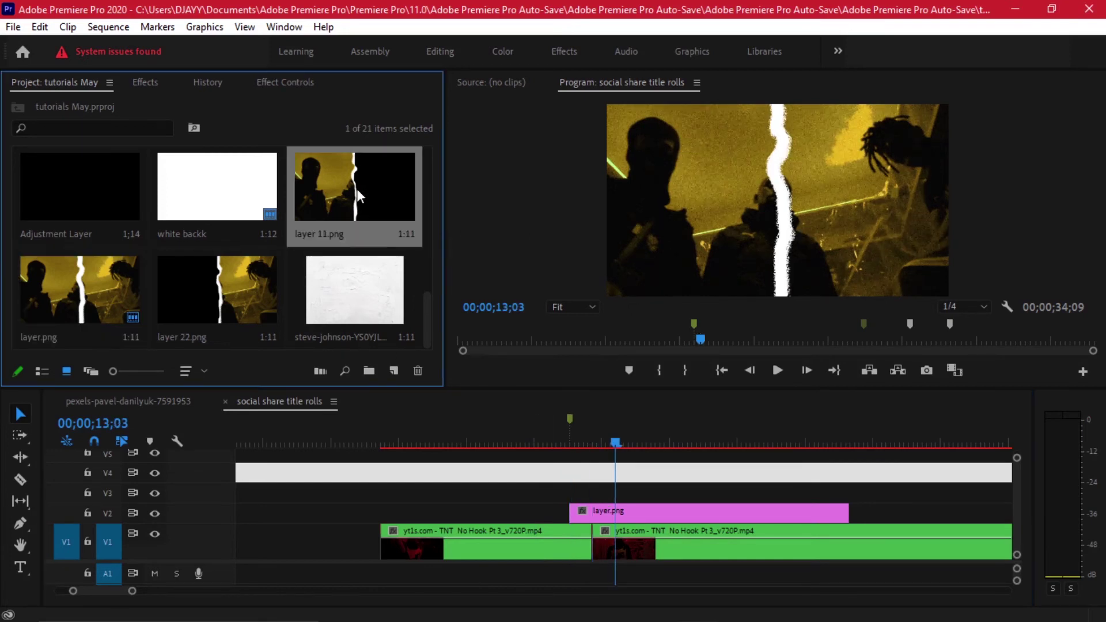
drag(333, 175, 621, 494)
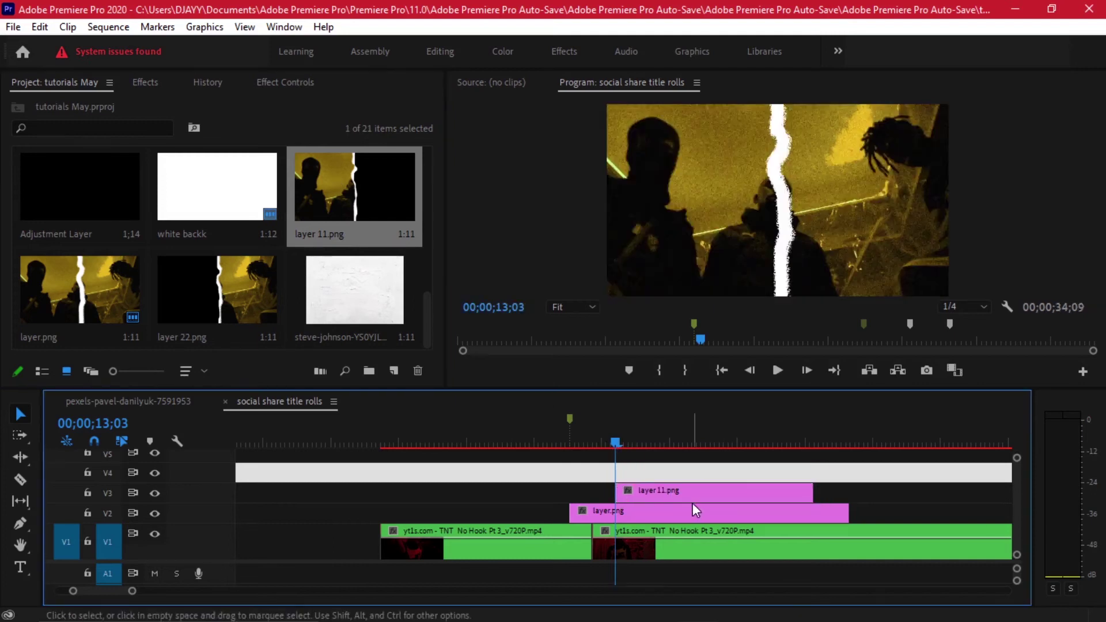
click(627, 494)
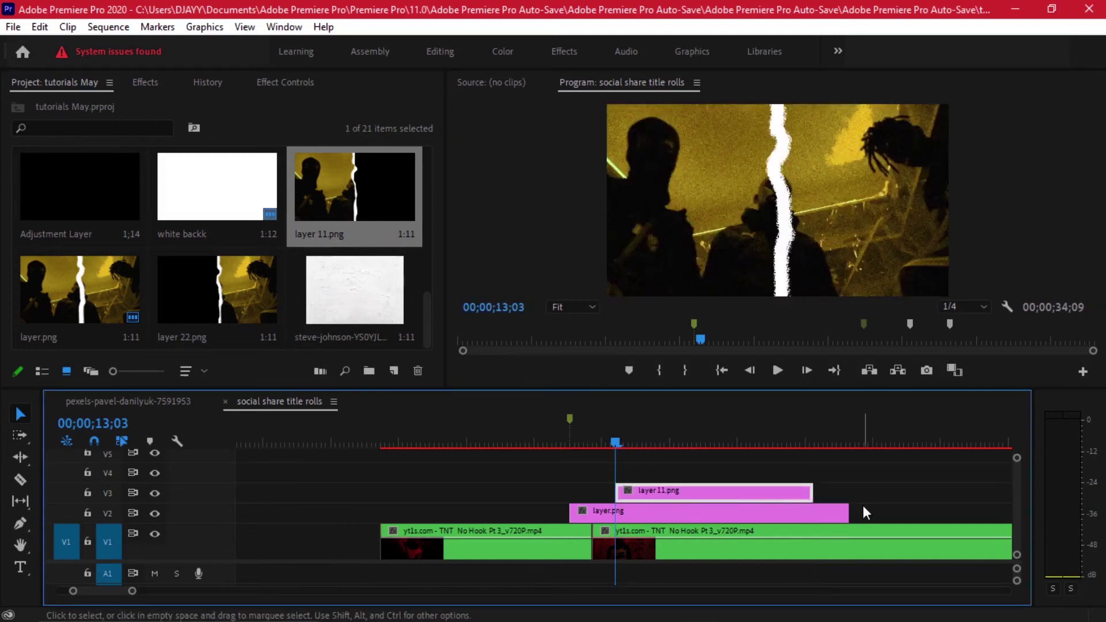
drag(849, 512, 616, 513)
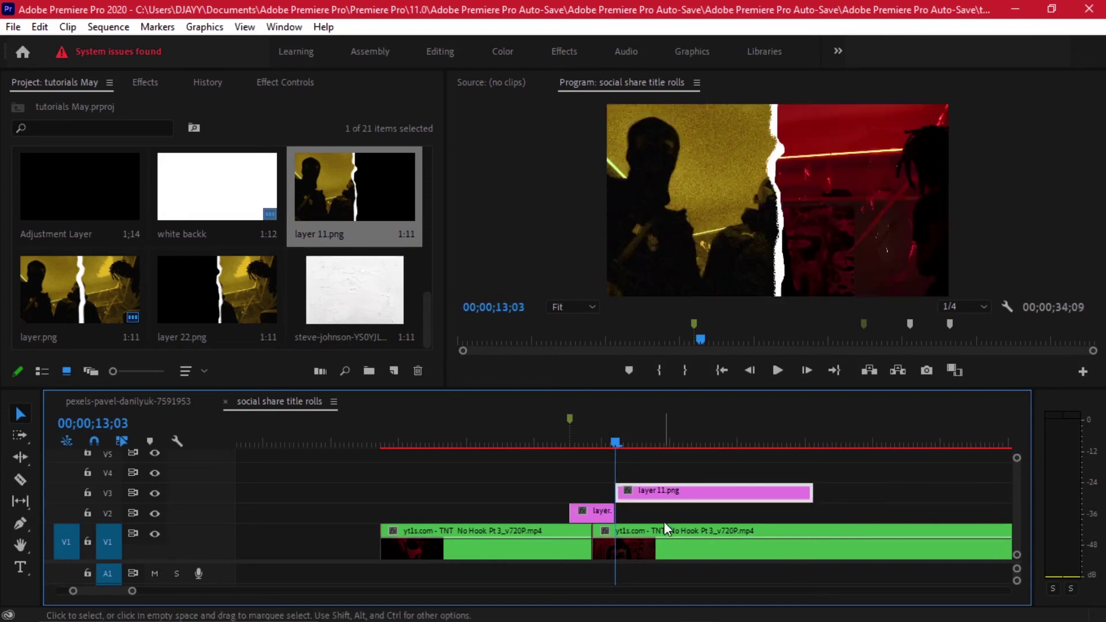
click(597, 512)
mouse_move(602, 435)
mouse_down()
mouse_move(567, 436)
mouse_move(618, 434)
mouse_up()
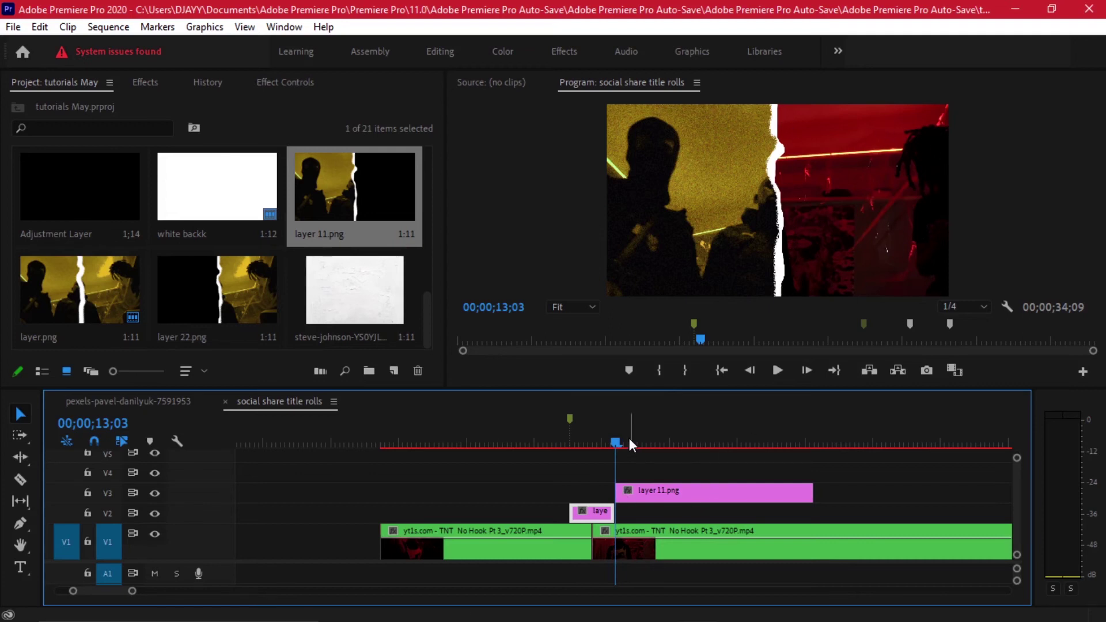
Place layer 22.png on V4 at 13;03, then hide track V4
click(216, 306)
drag(215, 306, 642, 474)
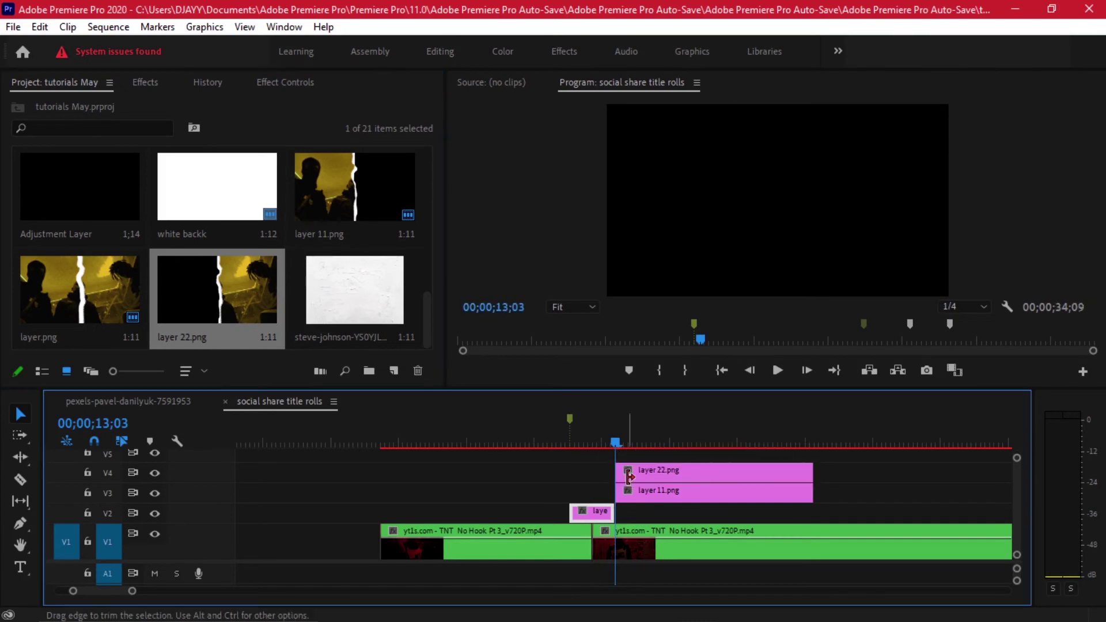
click(641, 432)
mouse_move(641, 435)
mouse_down()
mouse_move(685, 438)
mouse_move(569, 439)
mouse_move(724, 438)
mouse_move(587, 444)
mouse_up()
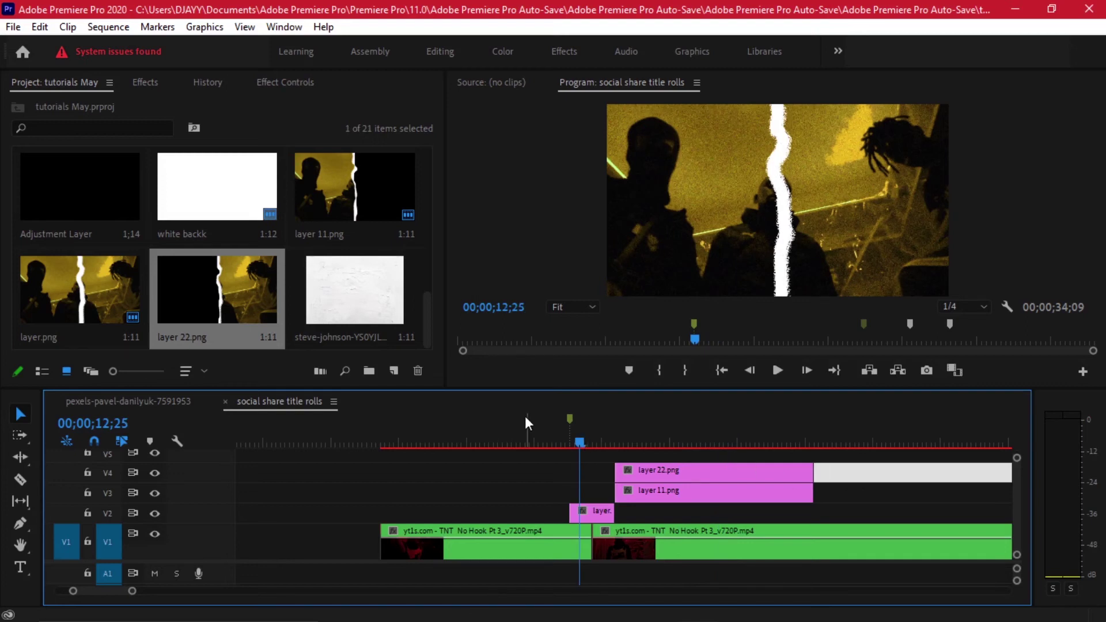
click(618, 439)
alt+scroll(637, 458, up, 3)
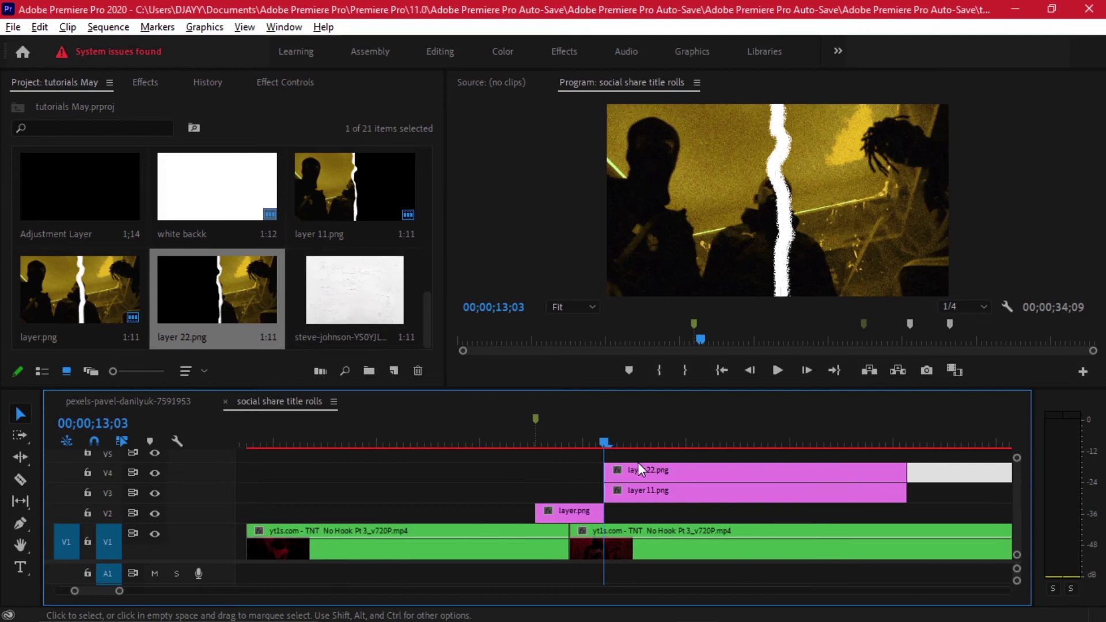
click(631, 494)
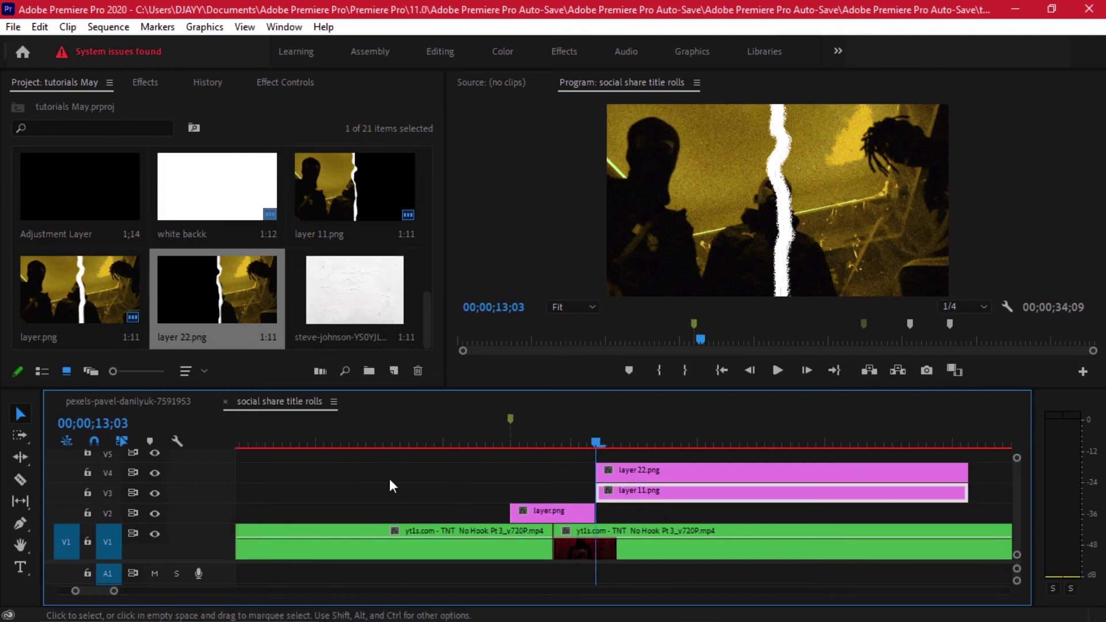
click(156, 474)
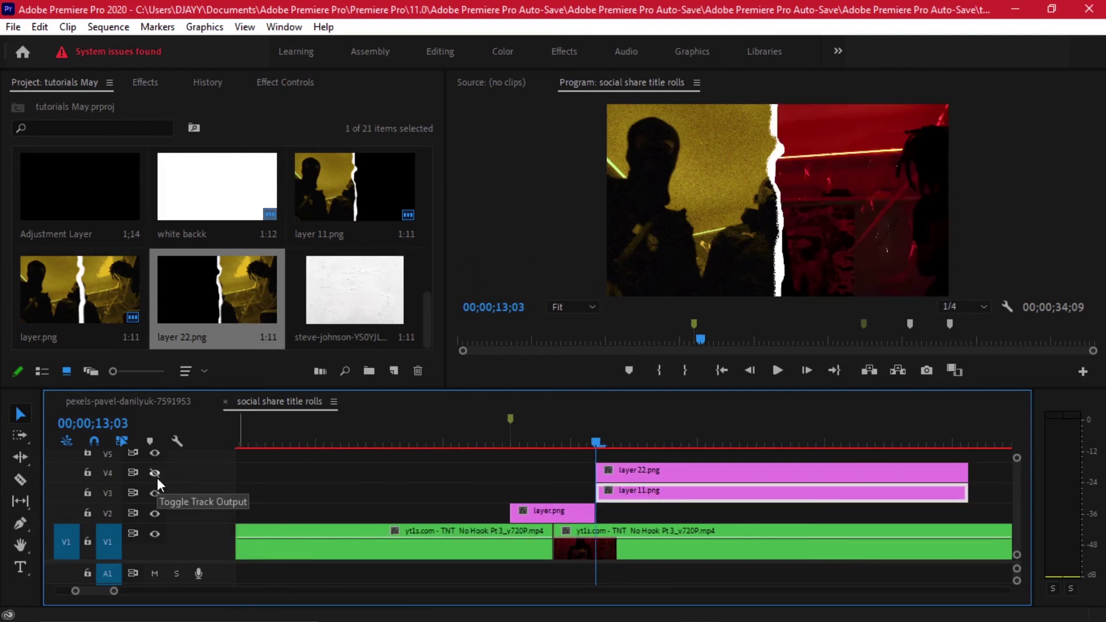
At 13;03, start Position and Rotation keyframes for layer 11.png's motion
click(596, 435)
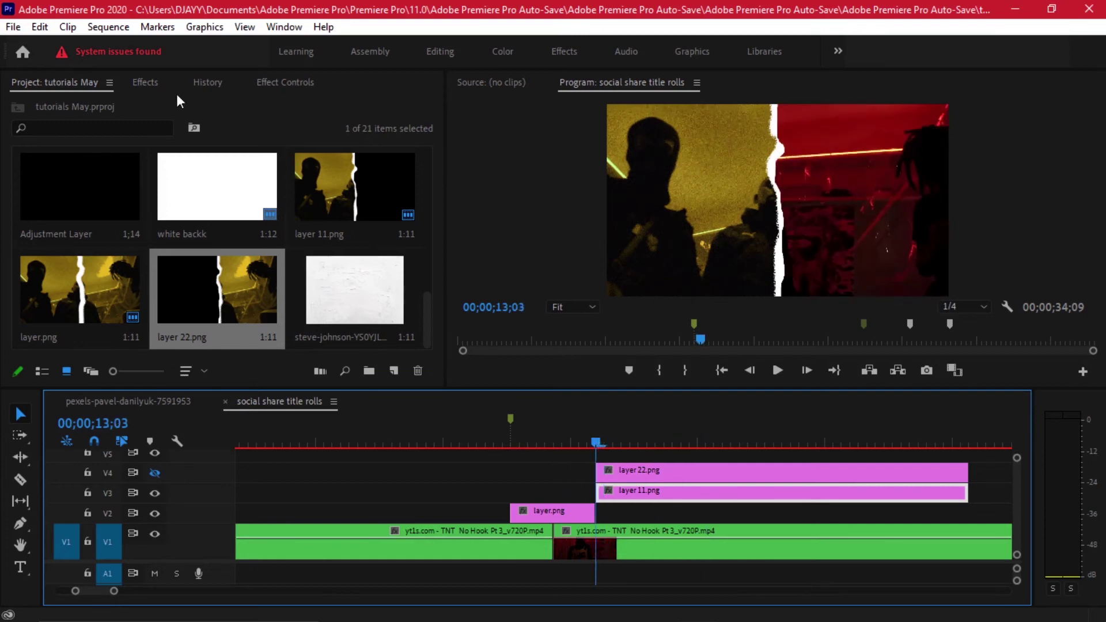
click(158, 85)
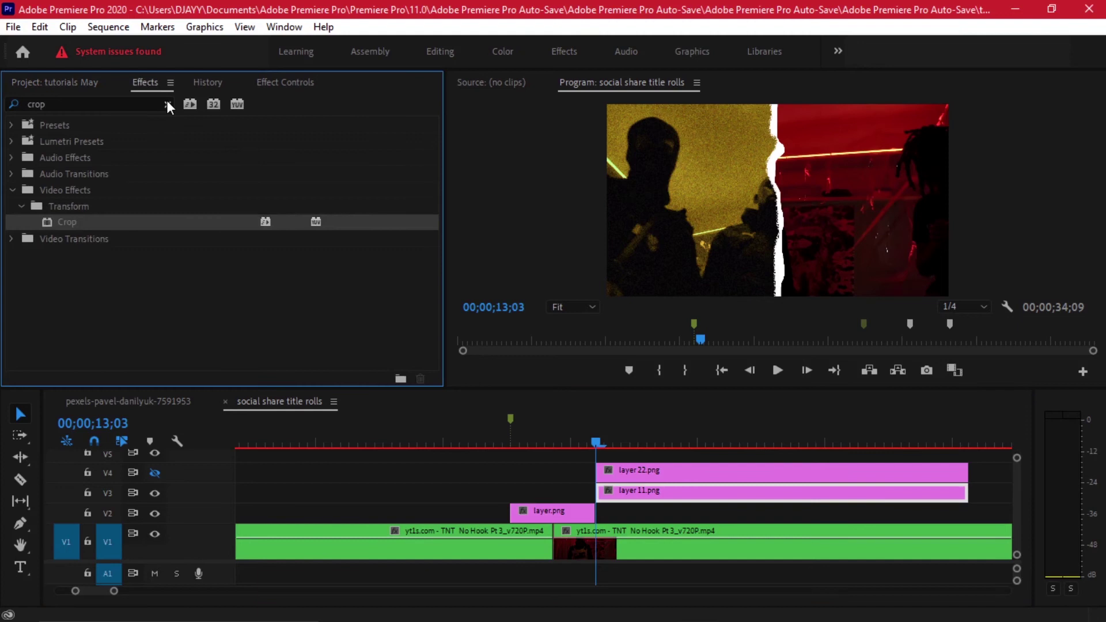
click(167, 103)
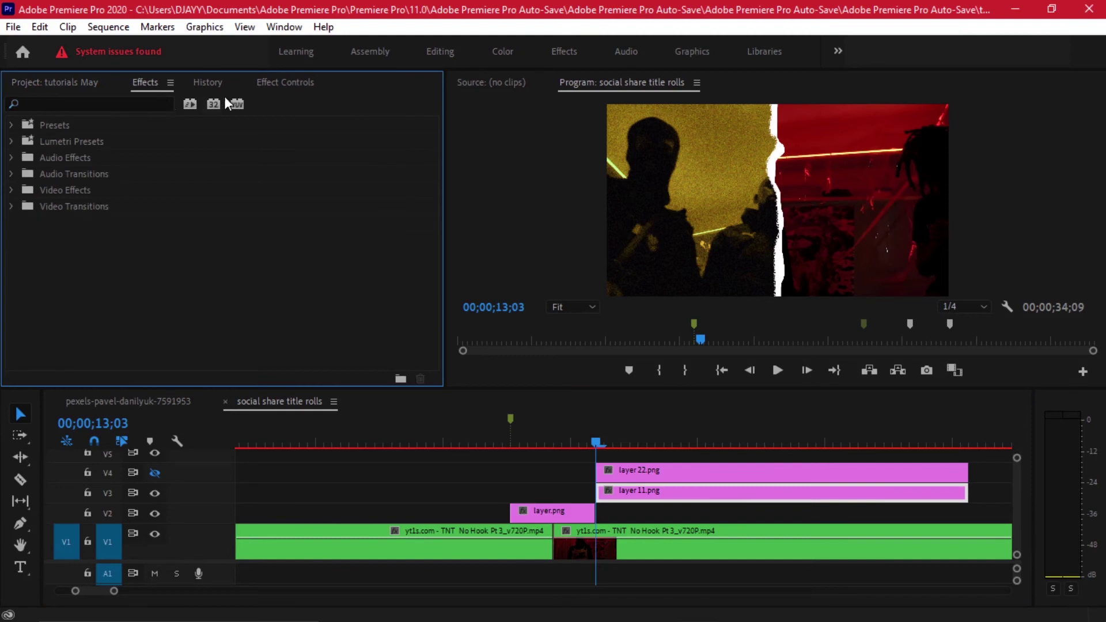
click(305, 82)
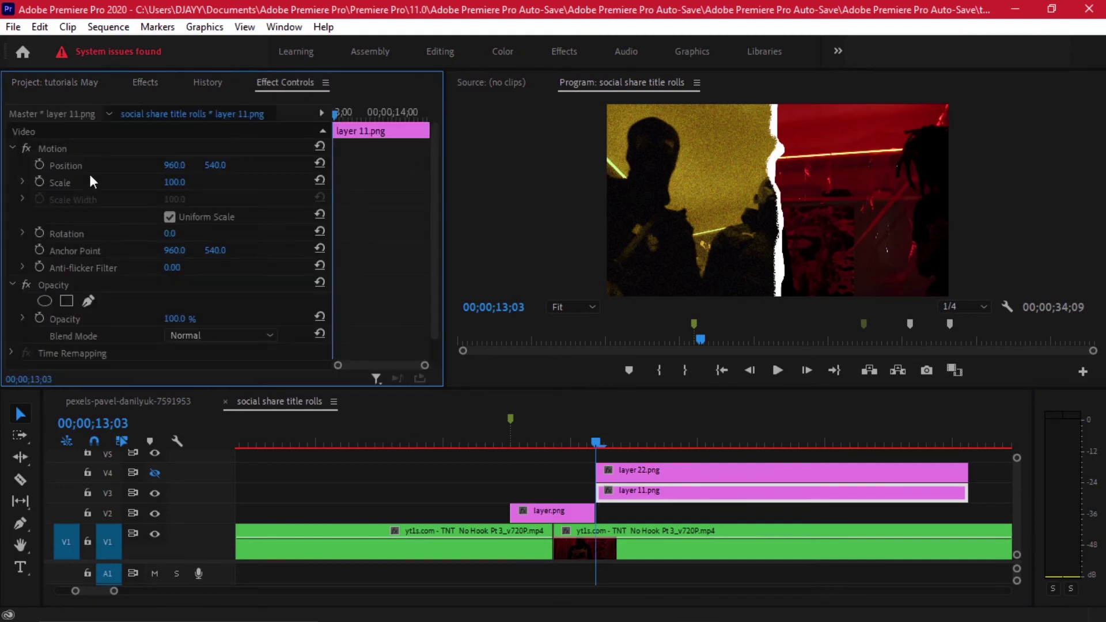
click(39, 166)
click(40, 233)
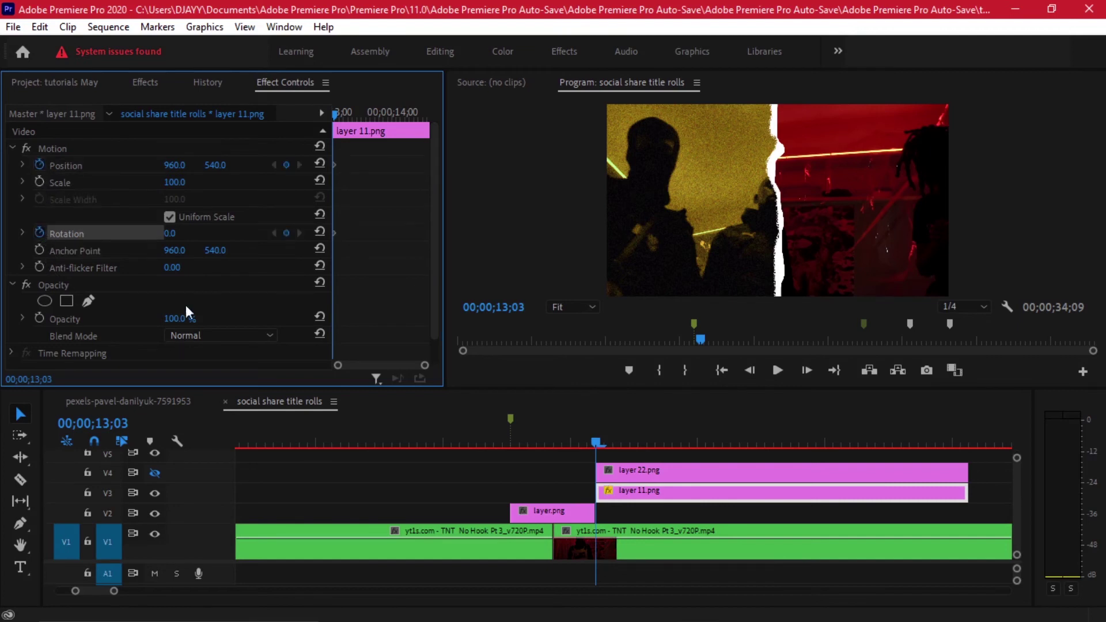
Move layer 11.png's anchor point down to 966.8, 1075.4 at the tear's bottom
click(91, 253)
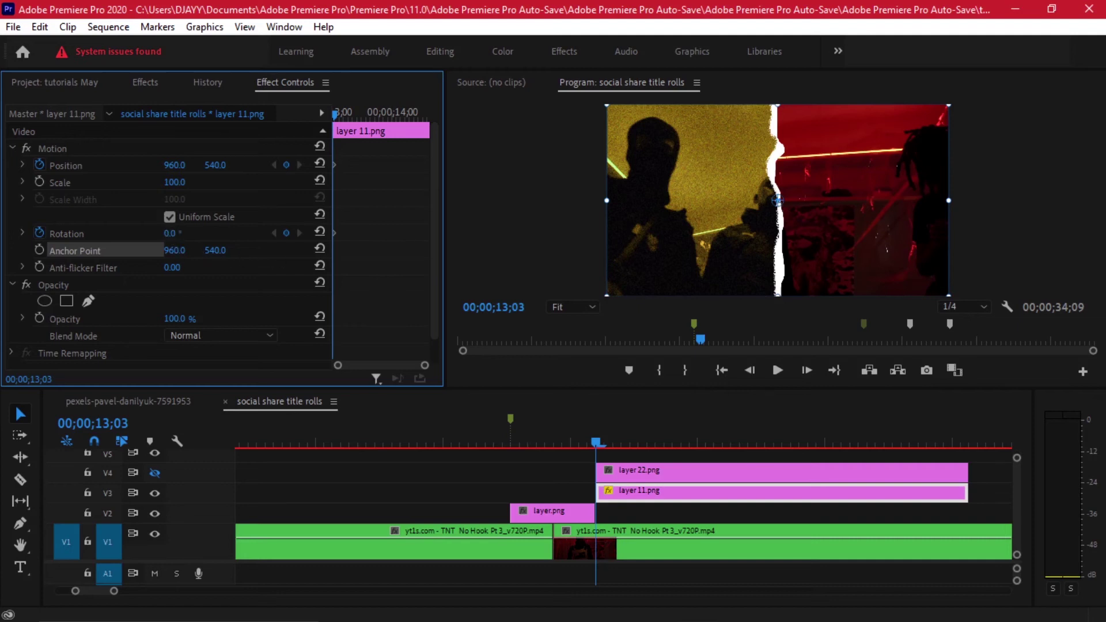
drag(170, 234, 188, 233)
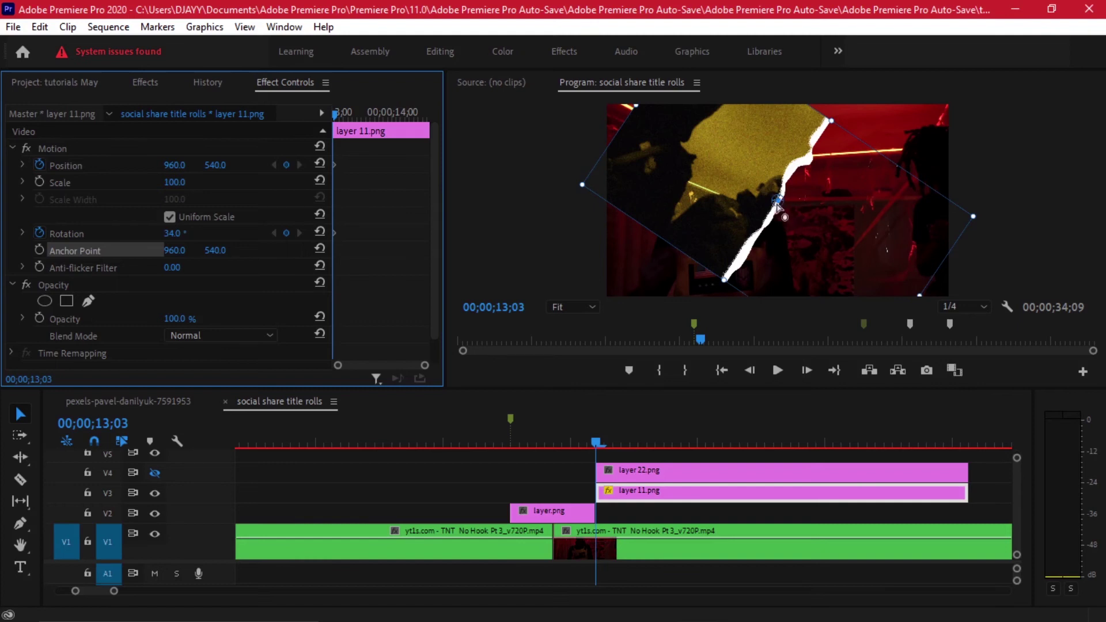
key(ctrl+z)
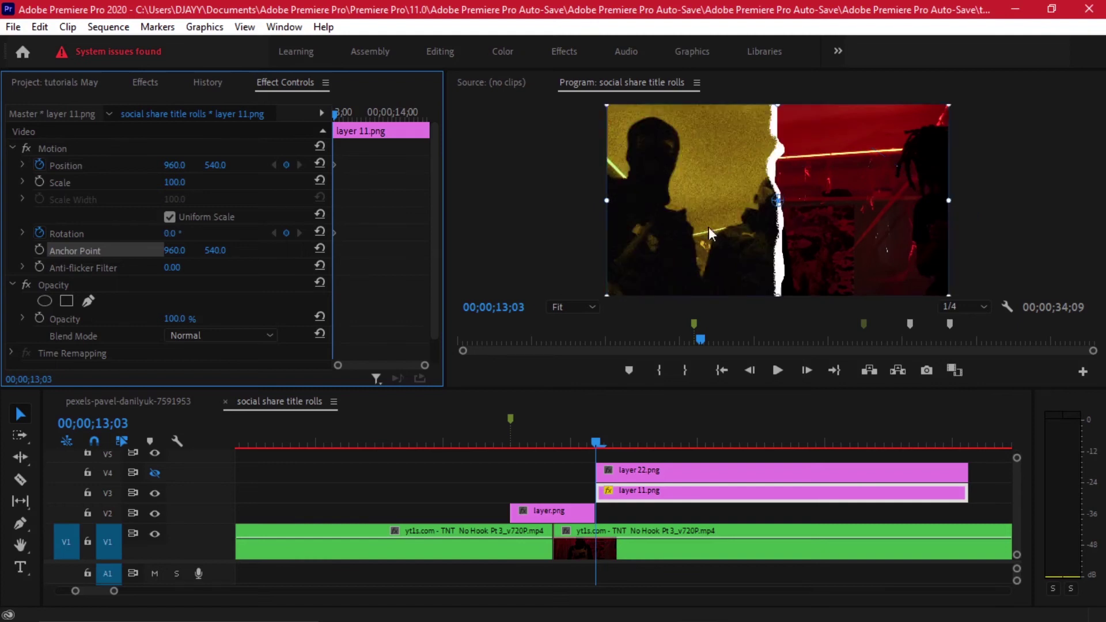
drag(778, 200, 779, 304)
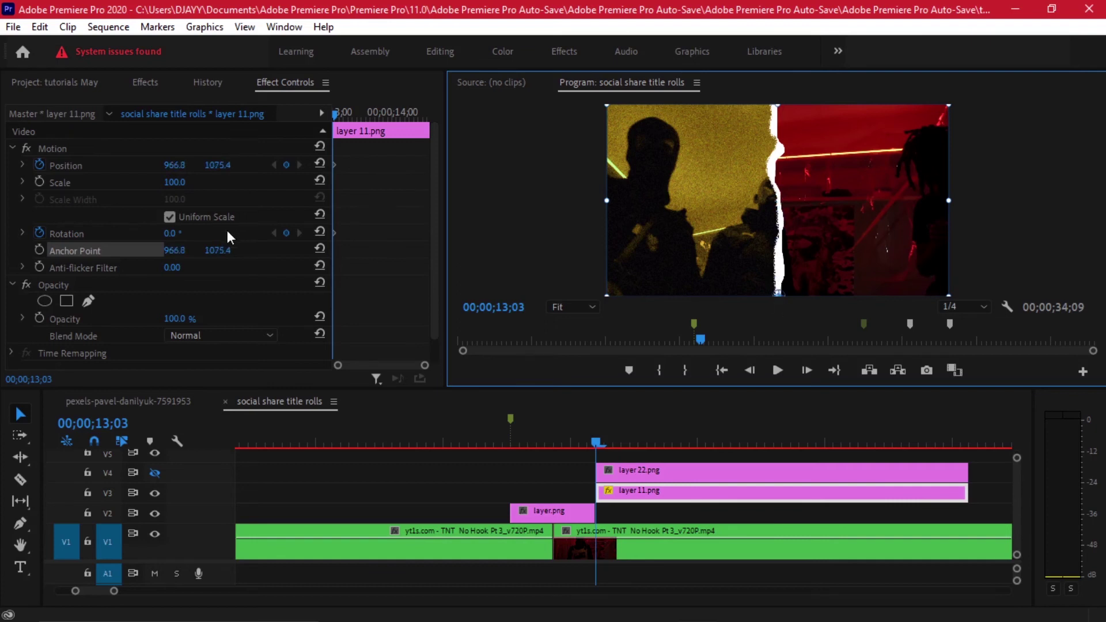
At 13;08, keyframe layer 11.png tilted counter-clockwise and shifted left
drag(174, 236, 206, 236)
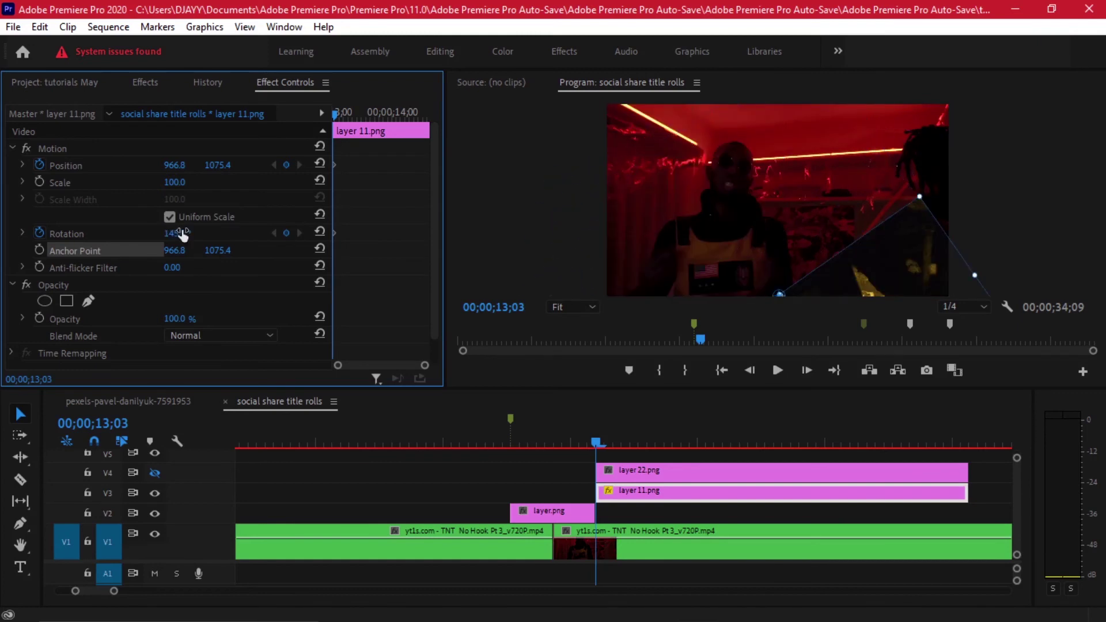
key(ctrl+z)
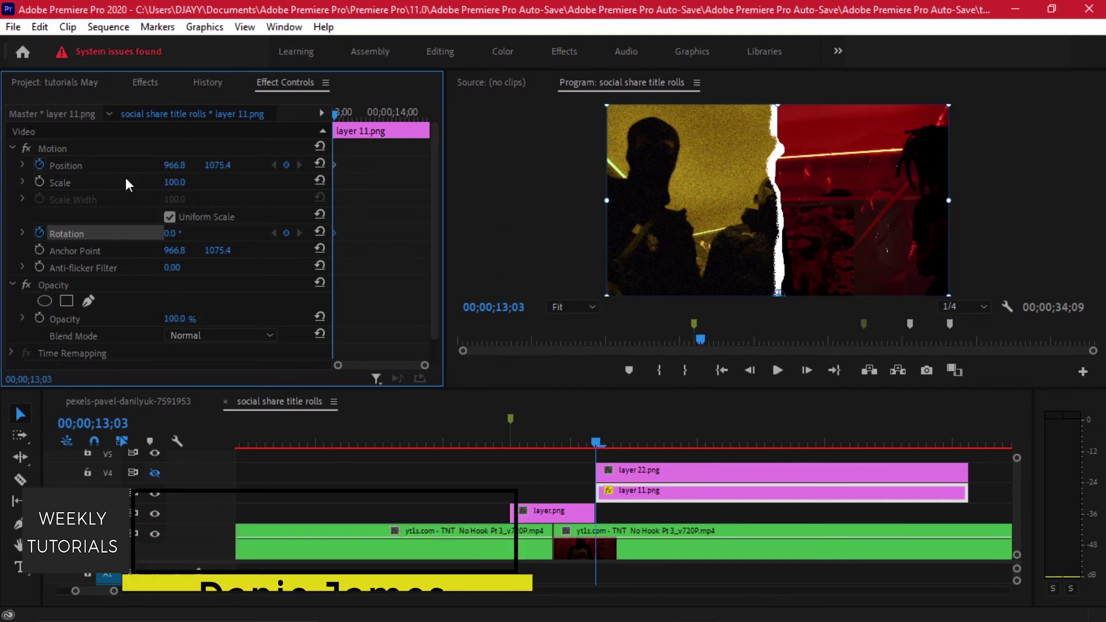
key(shift+Right)
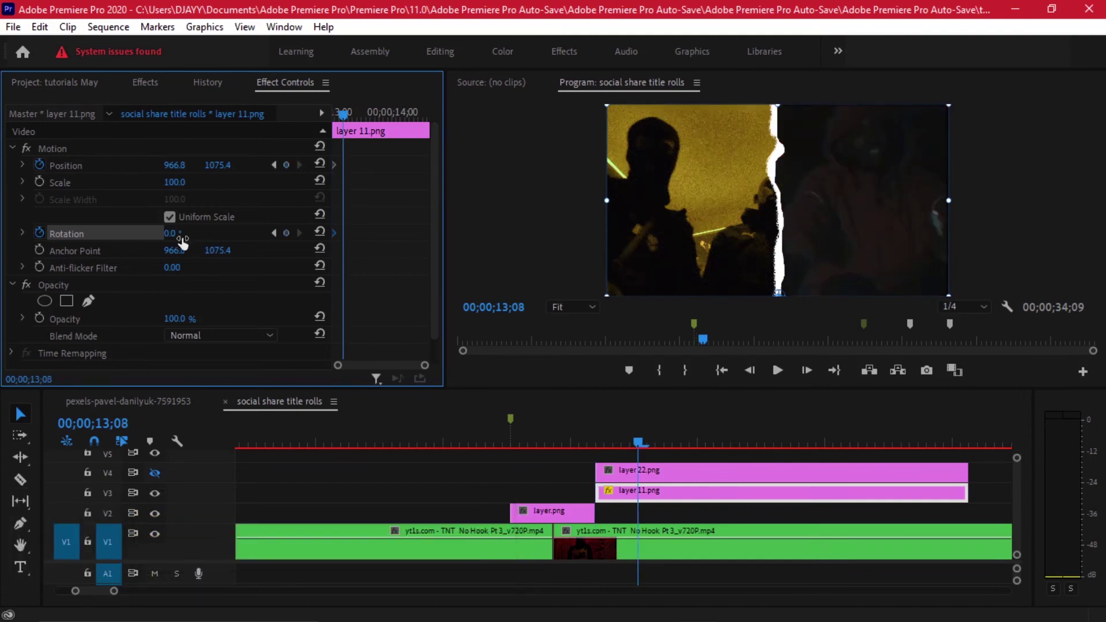
drag(169, 232, 159, 233)
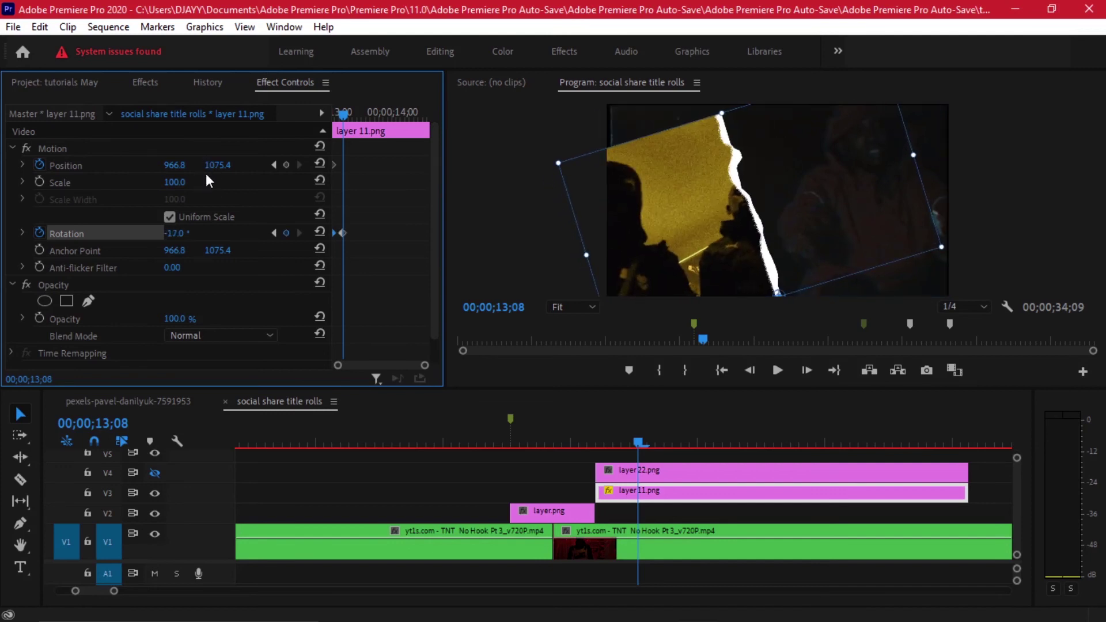
drag(218, 165, 183, 166)
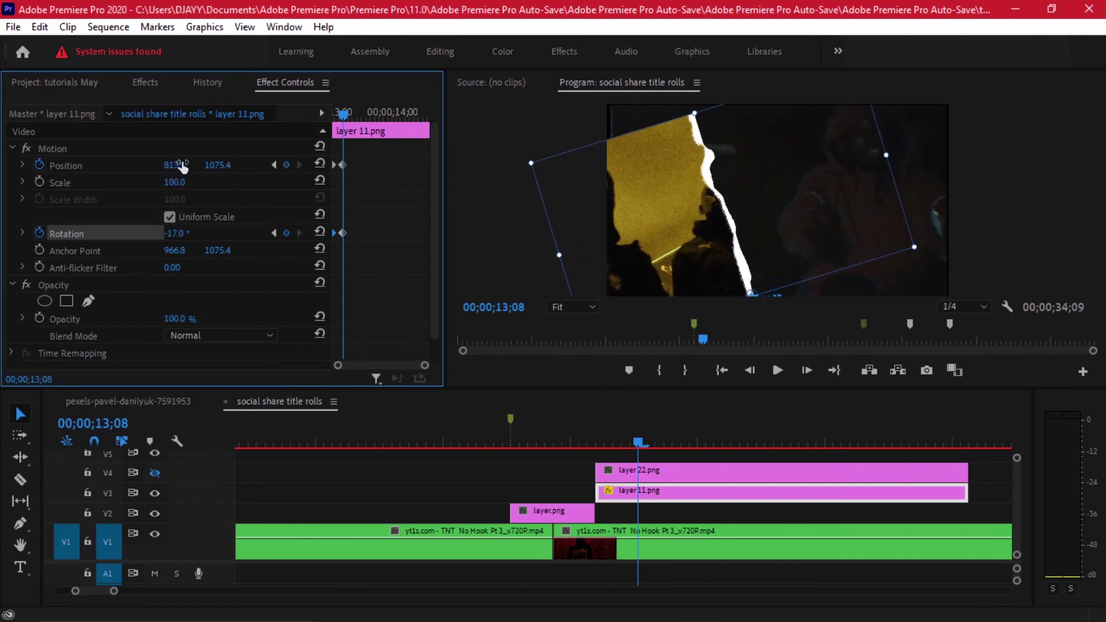
Keyframe layer 11.png at -40° and Y 1262.4 at 13;13, then -57° further down at 13;18
key(shift+Right)
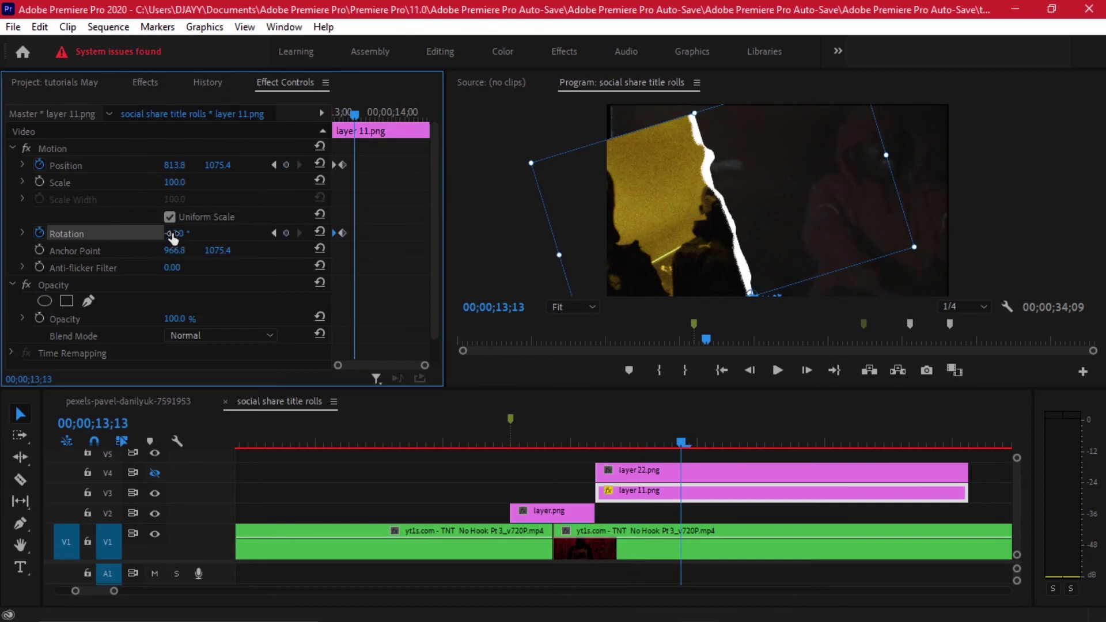
drag(175, 233, 162, 233)
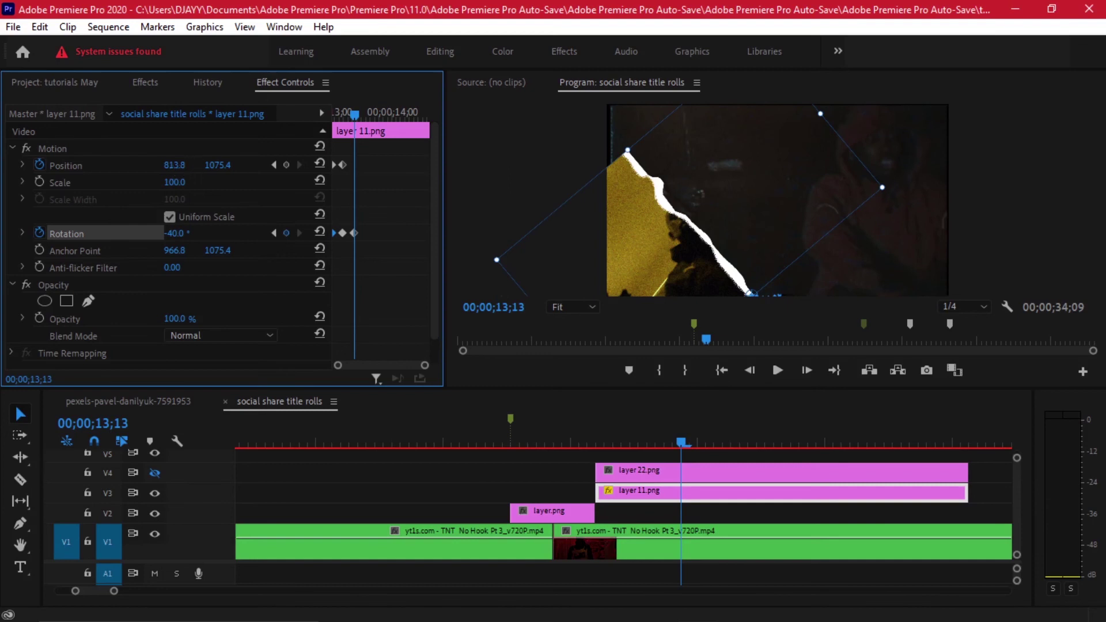
drag(668, 231, 651, 252)
drag(218, 165, 223, 166)
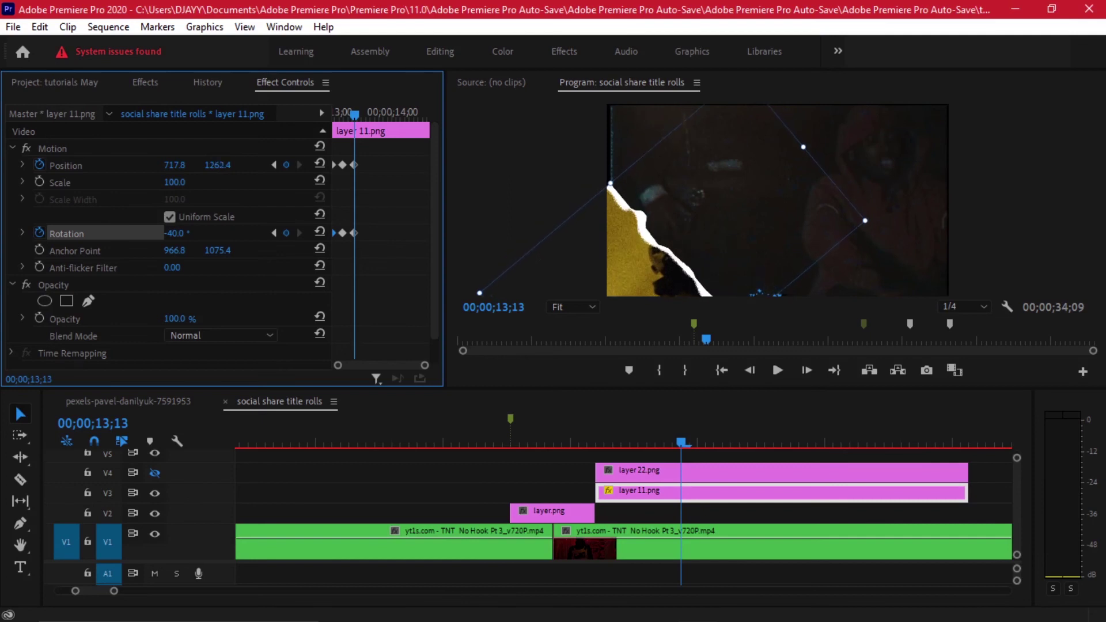
key(shift+Right)
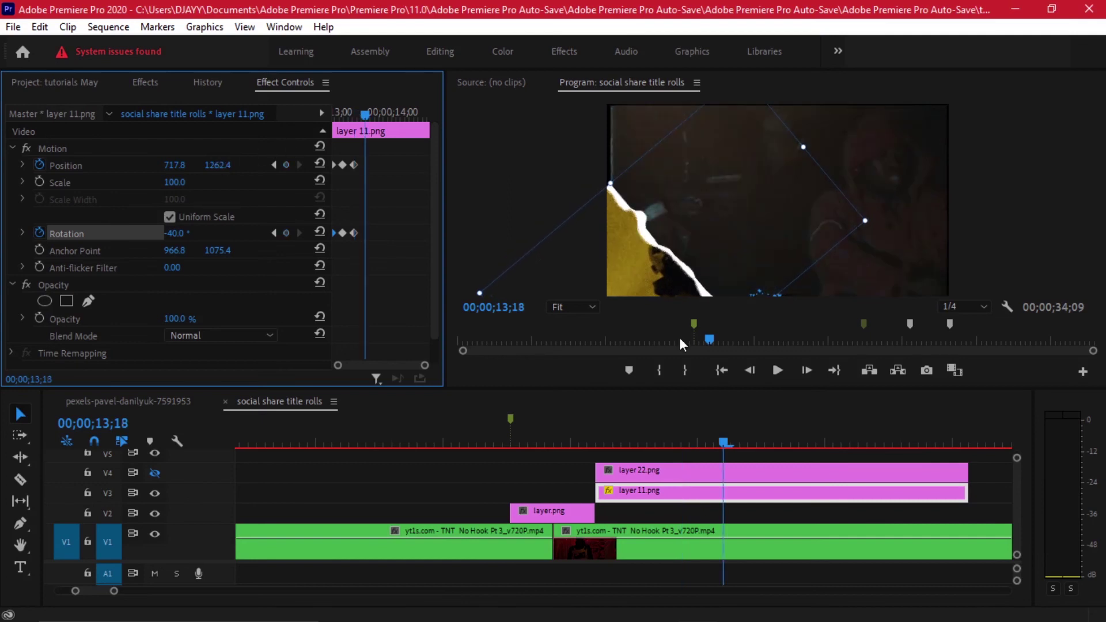
drag(174, 233, 165, 232)
drag(214, 165, 184, 166)
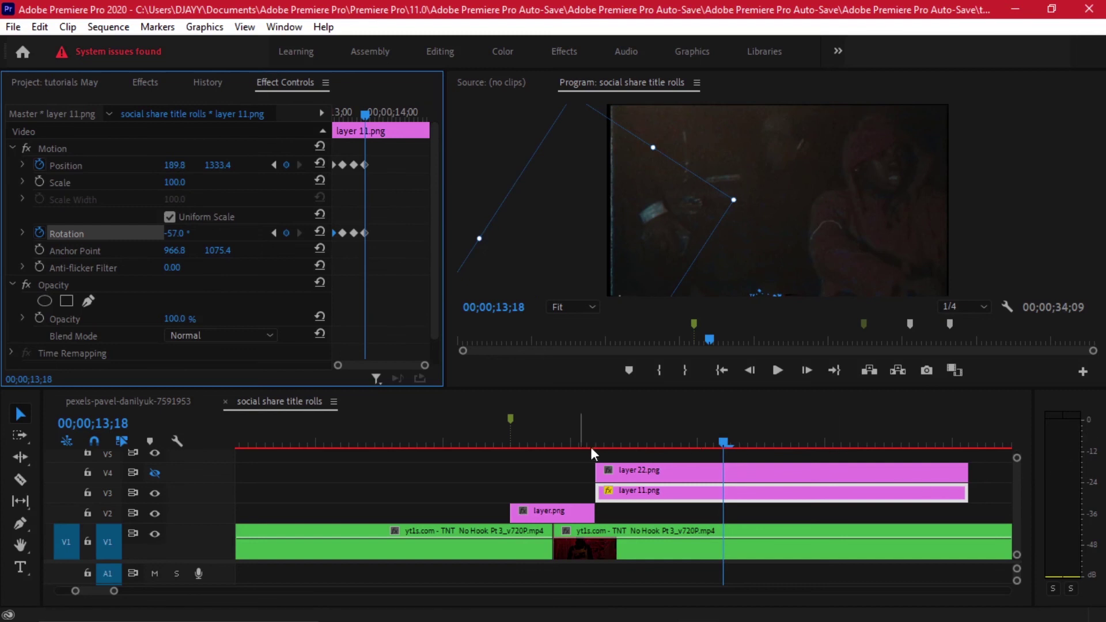
Preview the halves falling apart from 12;29, then return to the first frame
click(565, 439)
key(space)
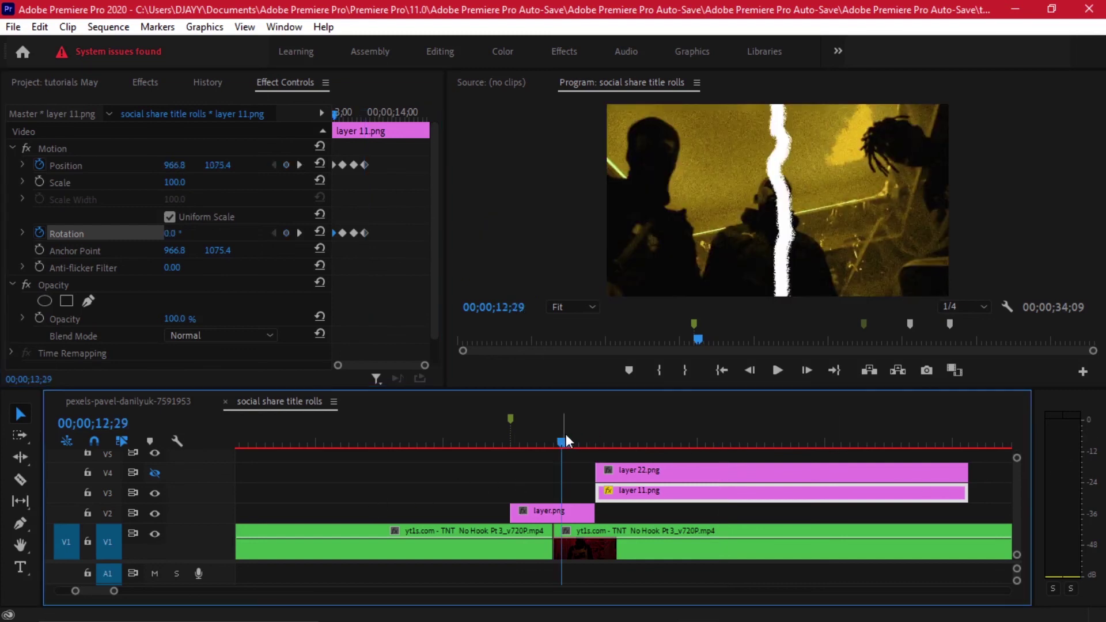
key(space)
key(space)
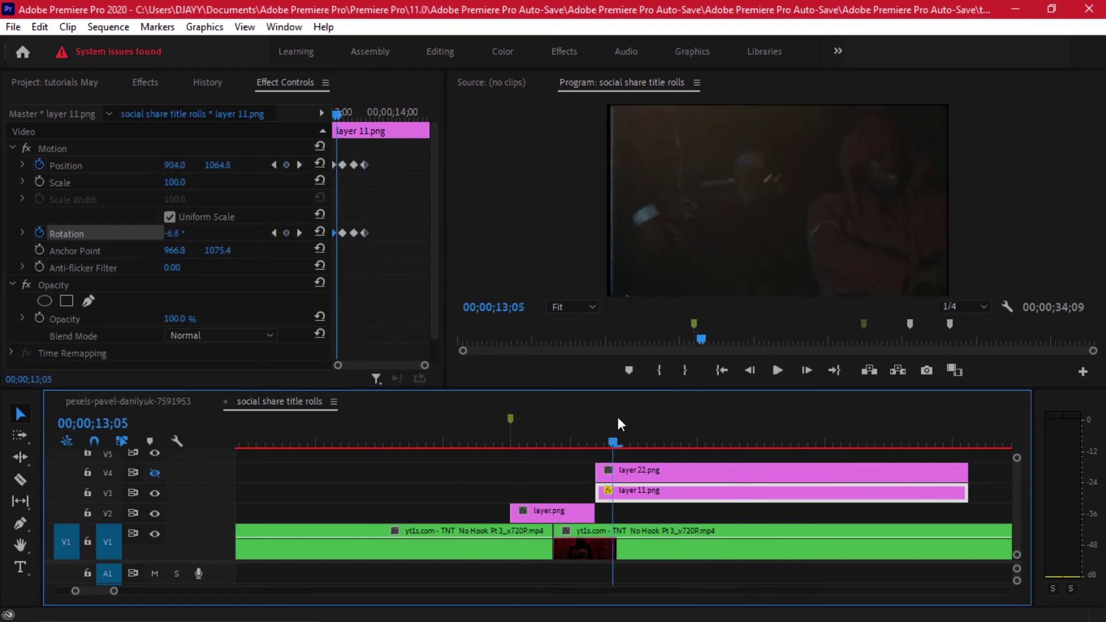
drag(580, 441, 716, 406)
click(593, 438)
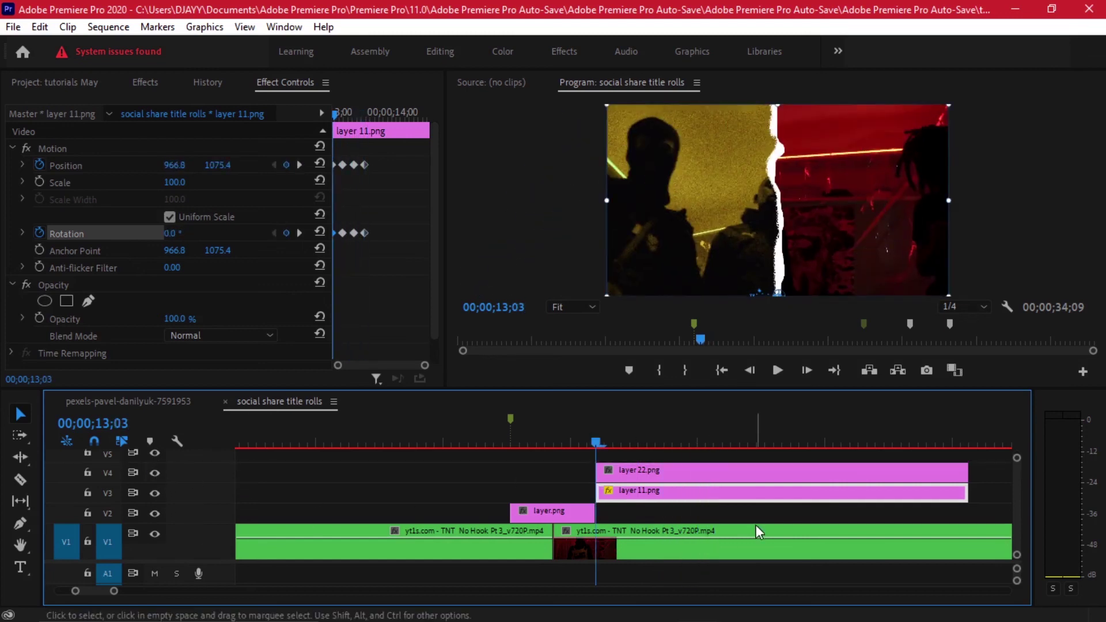
Set layer 22.png's anchor at the tear's bottom and start Rotation and Position keyframes
click(655, 471)
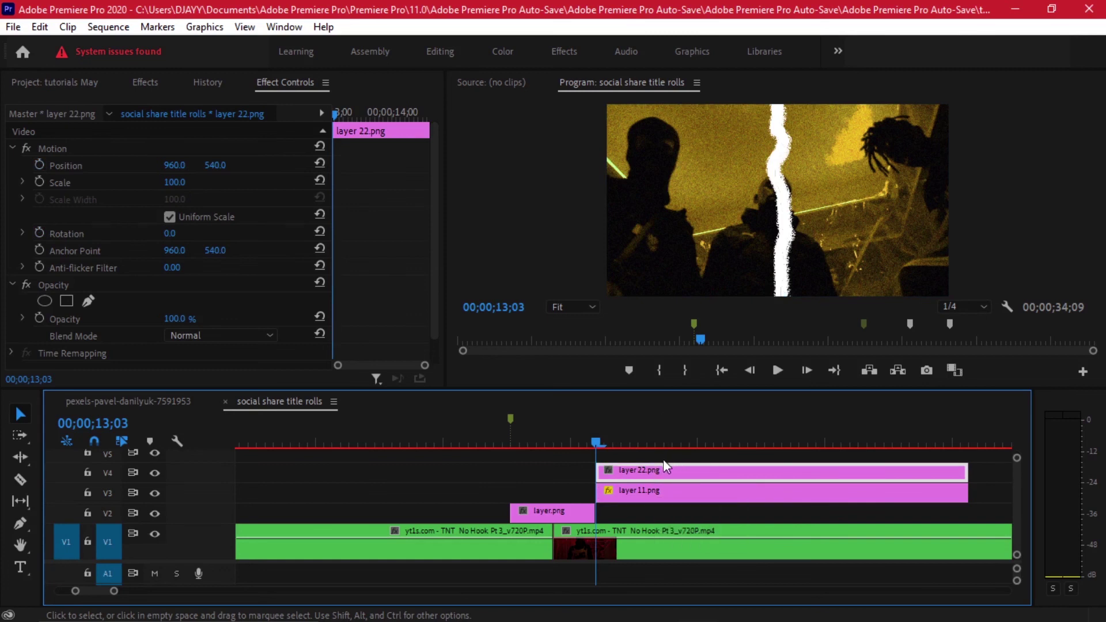
click(87, 253)
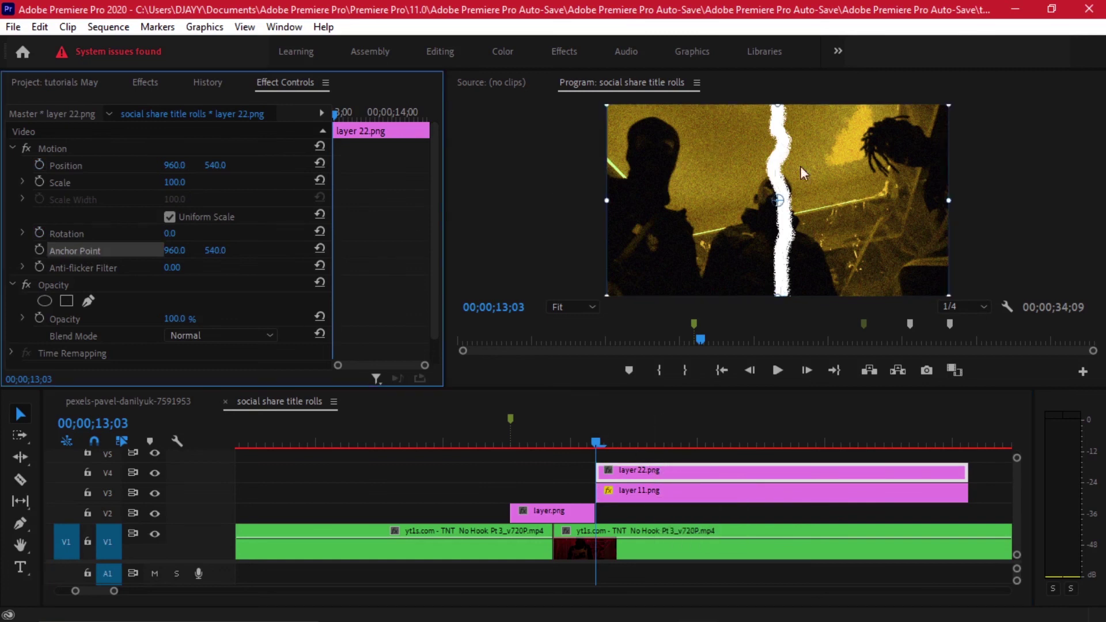
click(781, 208)
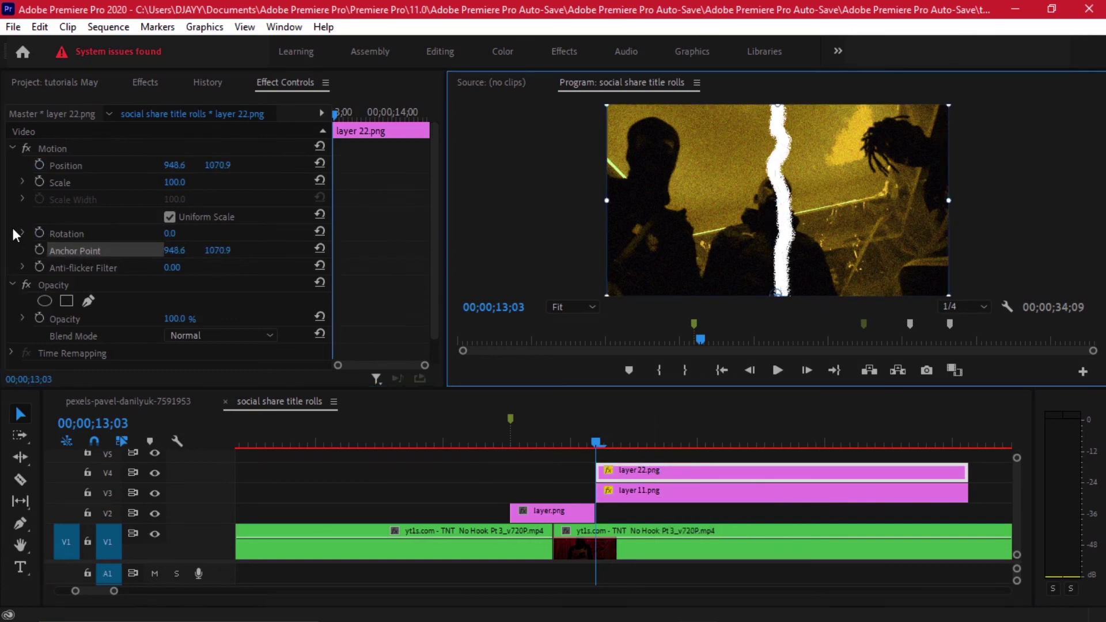
click(39, 233)
click(39, 165)
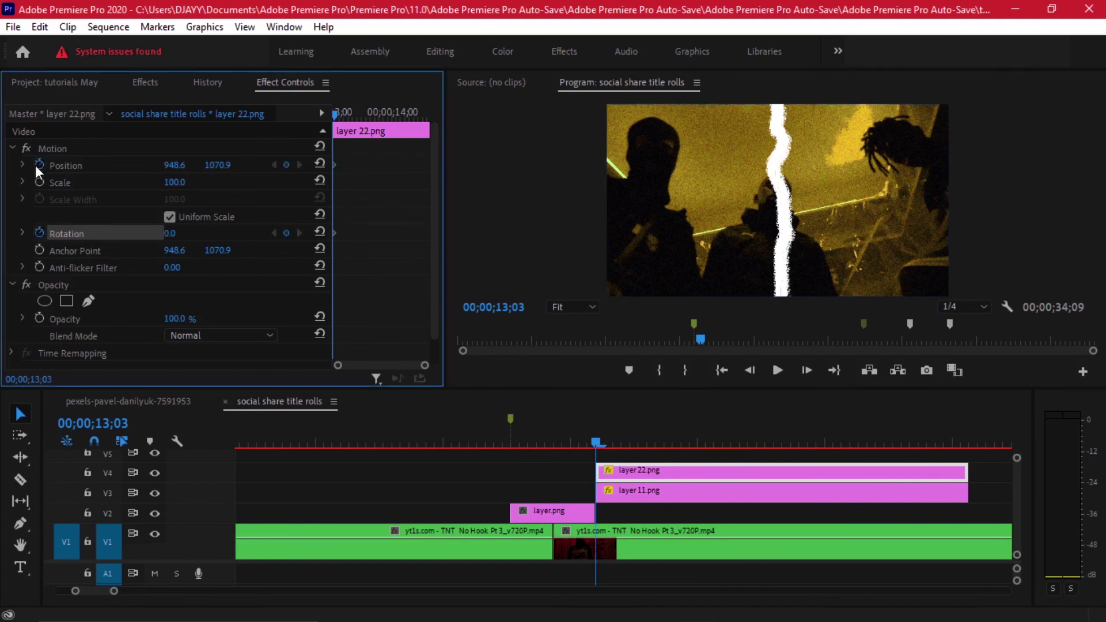
Keyframe layer 22.png at about 15° (13;08) and 36° (13;13) moving right, trimming it at 13;18
key(shift+Right)
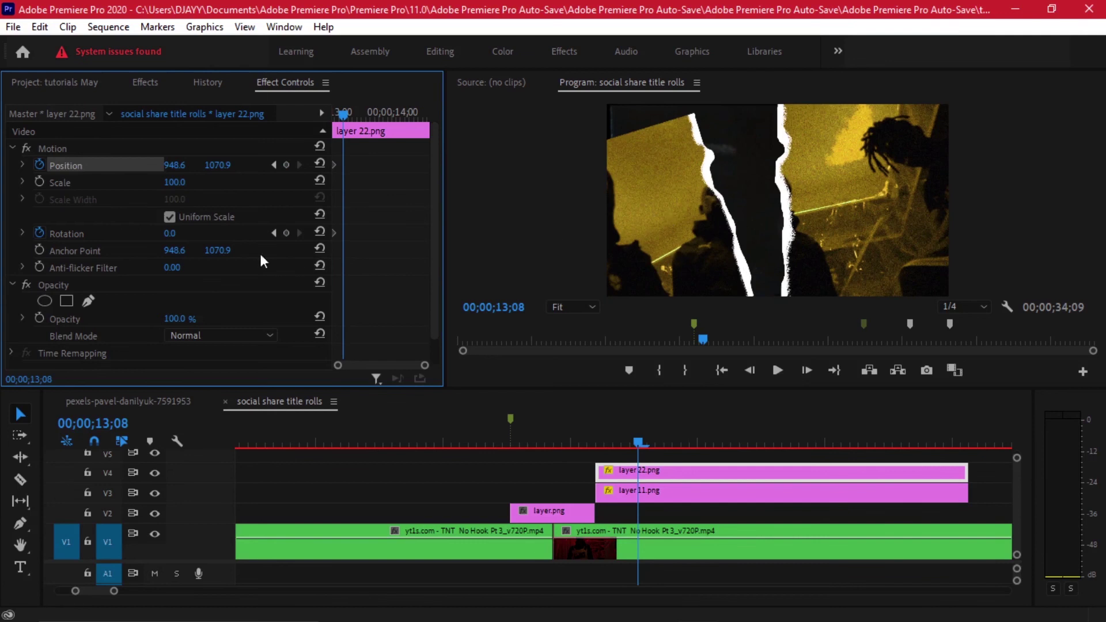
drag(170, 233, 180, 233)
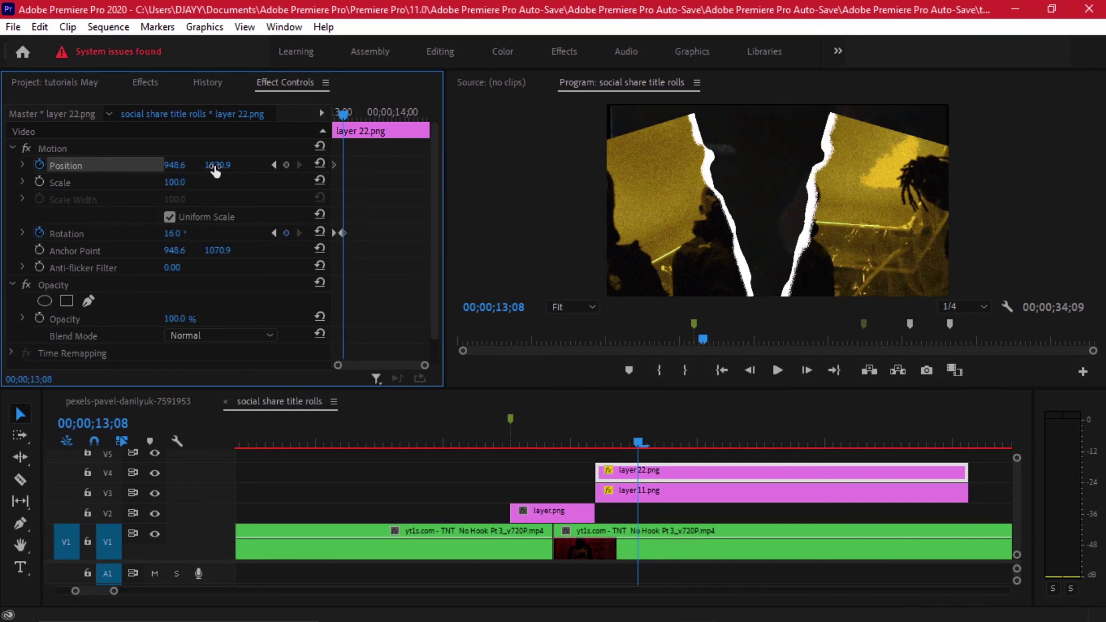
mouse_move(215, 171)
mouse_down()
mouse_move(271, 171)
mouse_move(182, 165)
mouse_move(196, 164)
mouse_up()
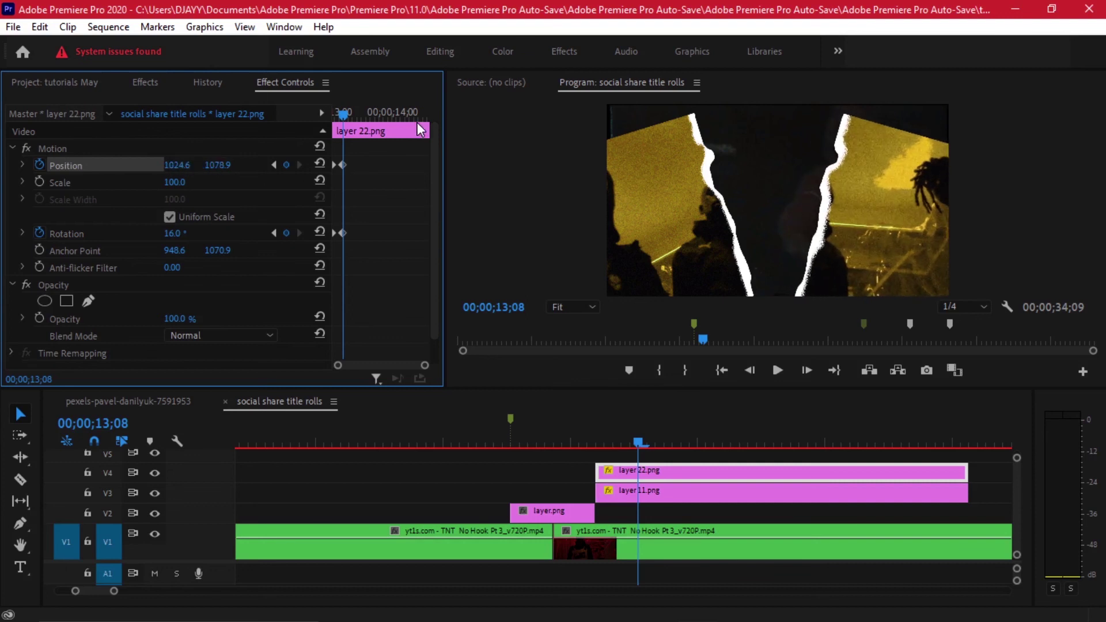
key(shift+Right)
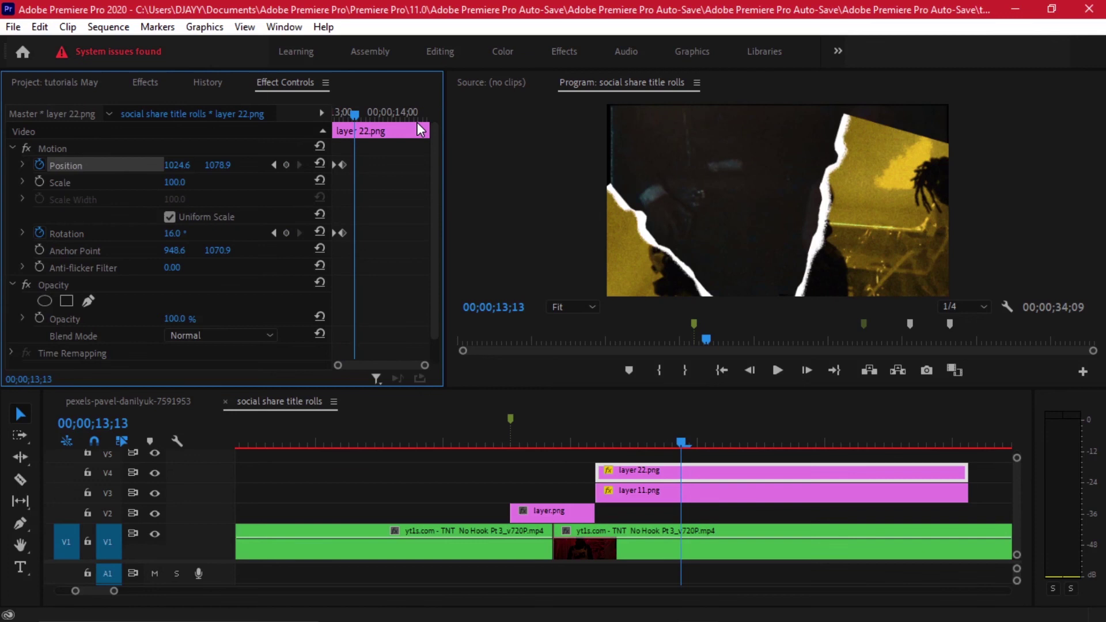
drag(162, 238, 173, 238)
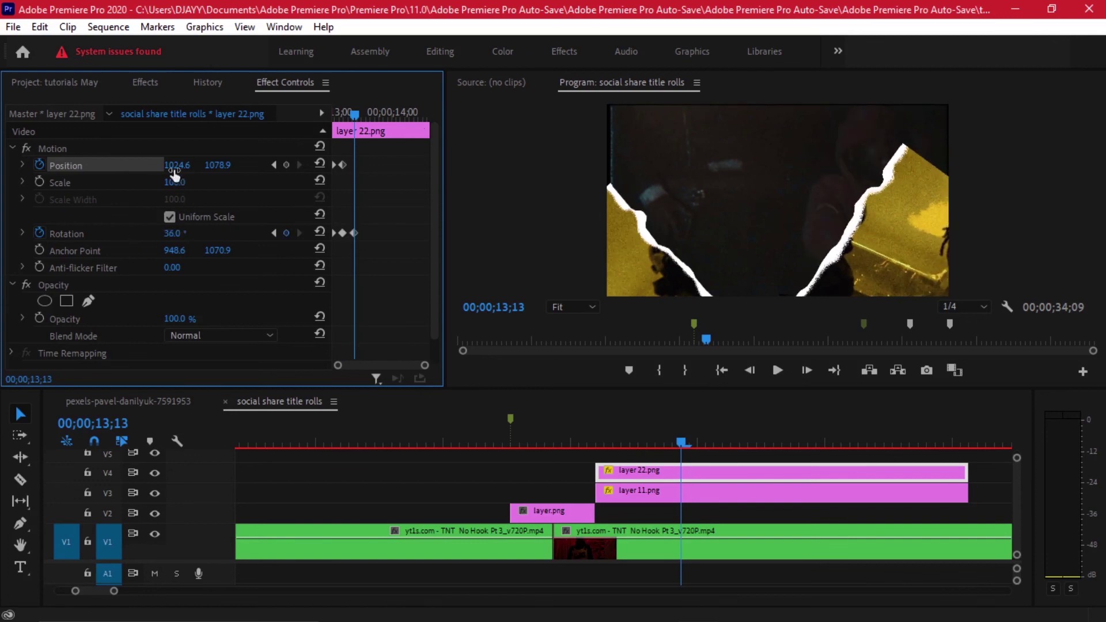
drag(174, 166, 226, 166)
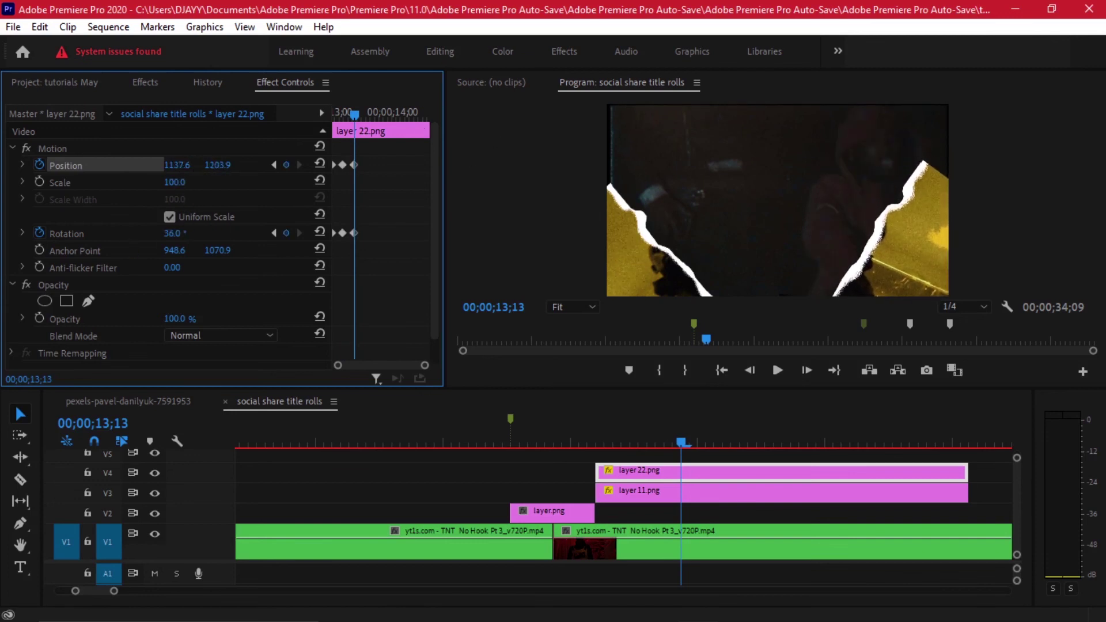
key(shift+Right)
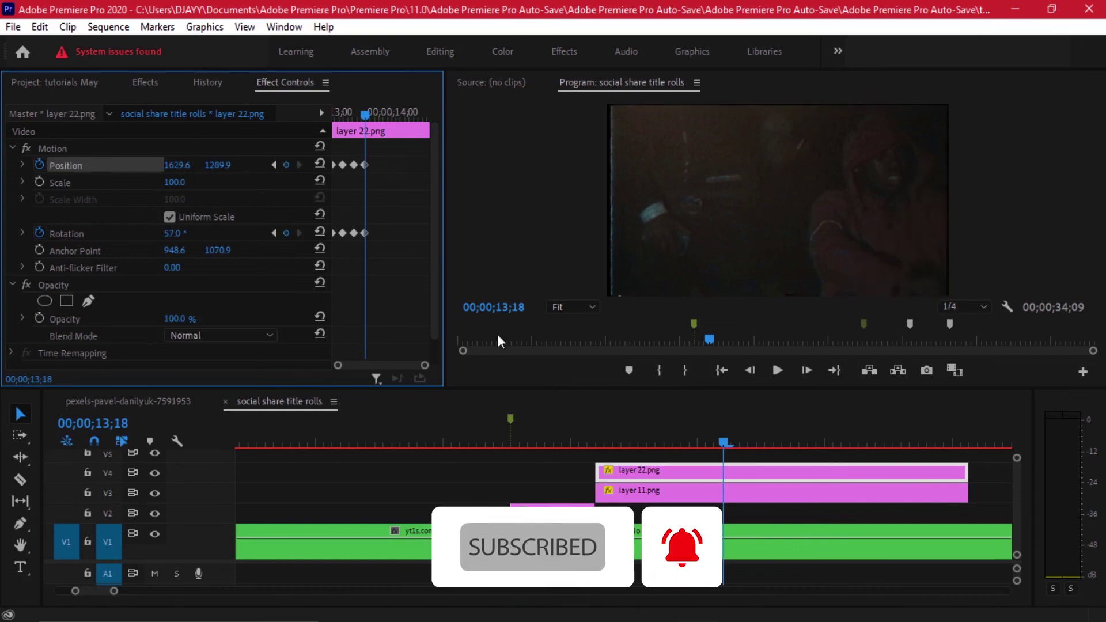
drag(966, 471, 746, 472)
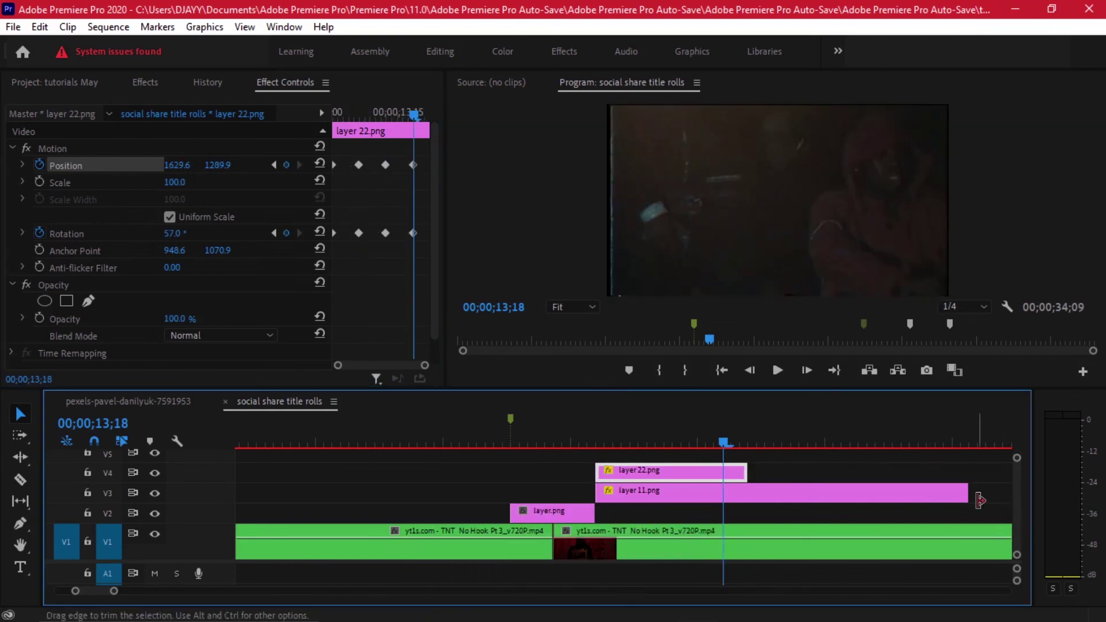
Trim both halves to end at 13;18 and add a 3-frame Cross Dissolve
drag(927, 491, 729, 491)
drag(747, 472, 722, 490)
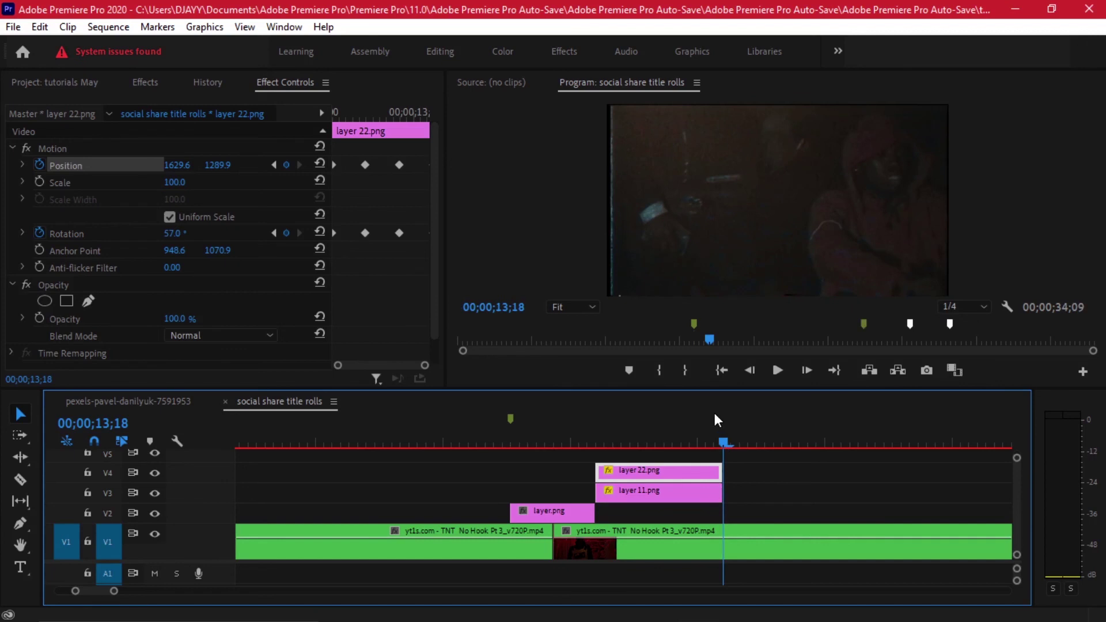
right_click(722, 470)
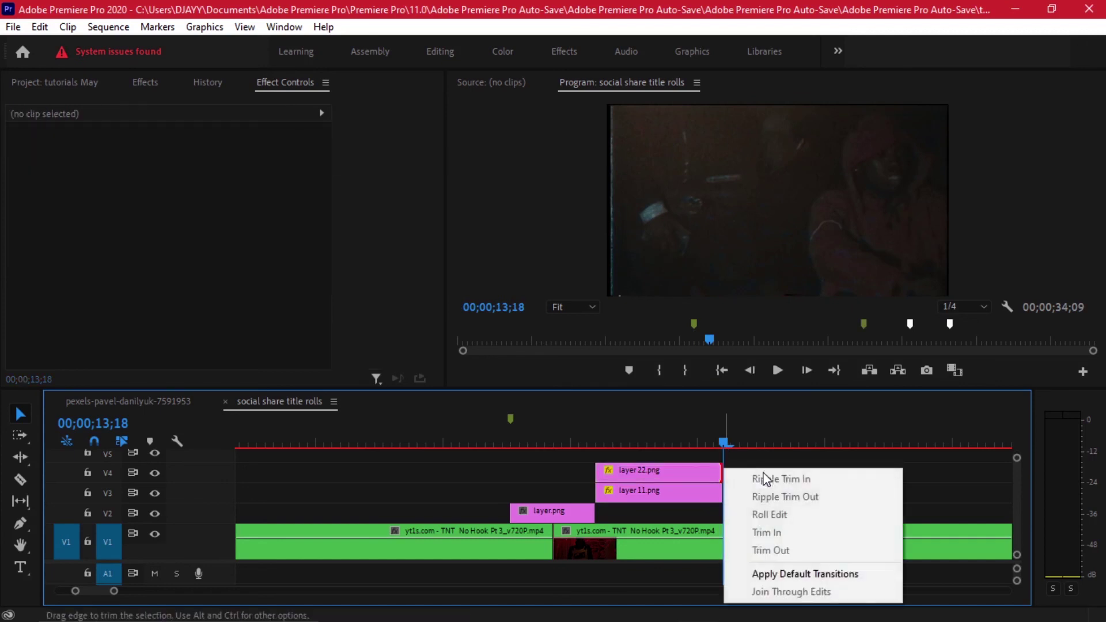
click(805, 574)
drag(598, 473, 704, 473)
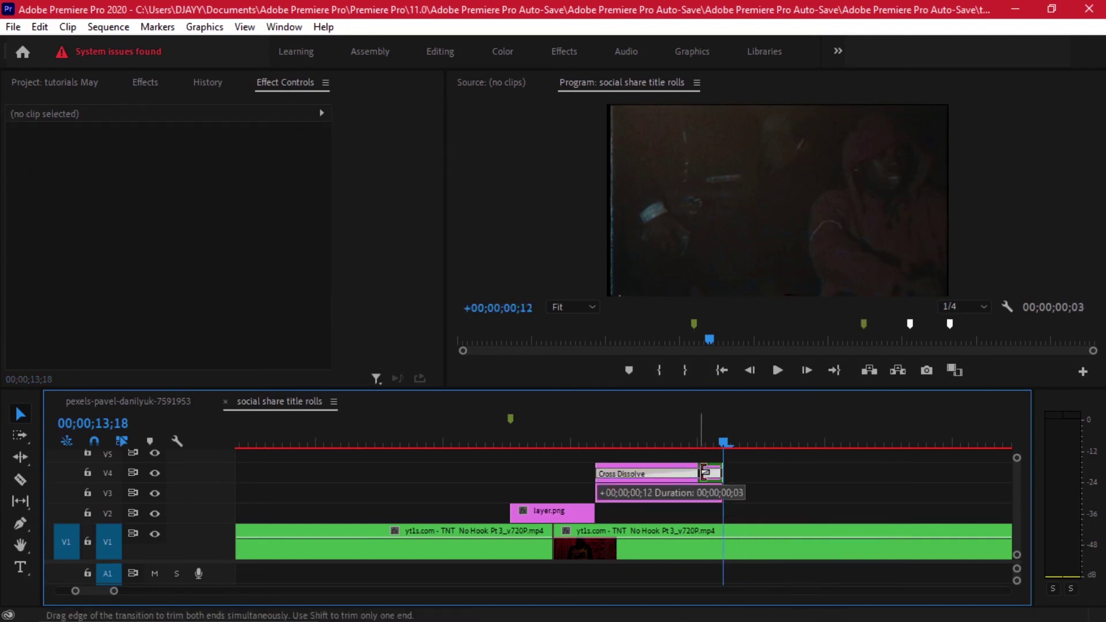
Play back the torn-frame effect from before the halves appear
key(minus)
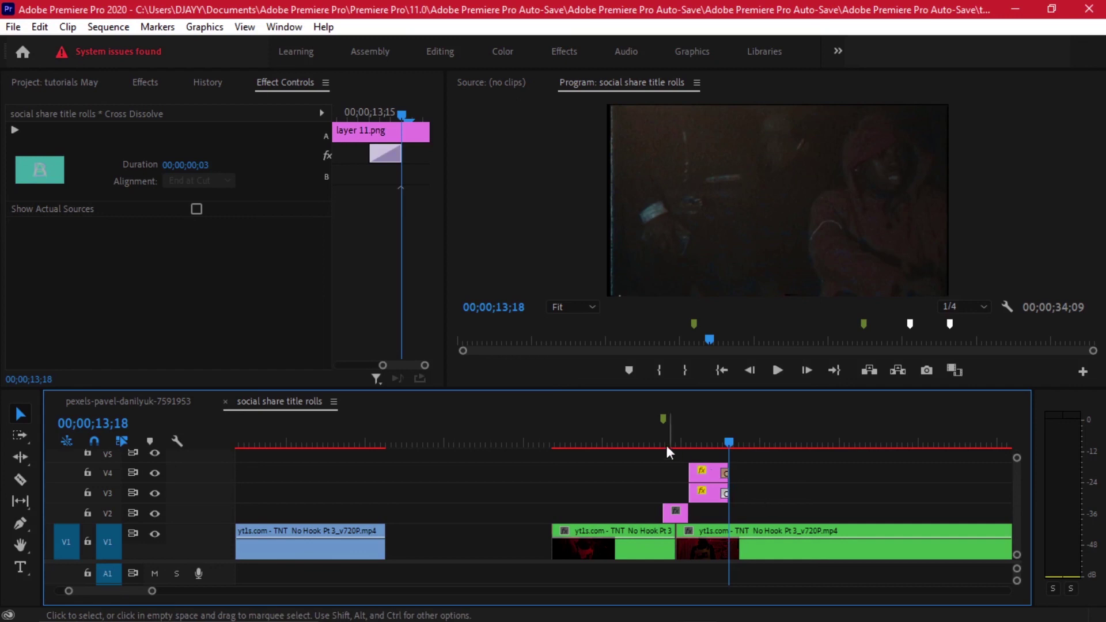
drag(668, 447, 608, 454)
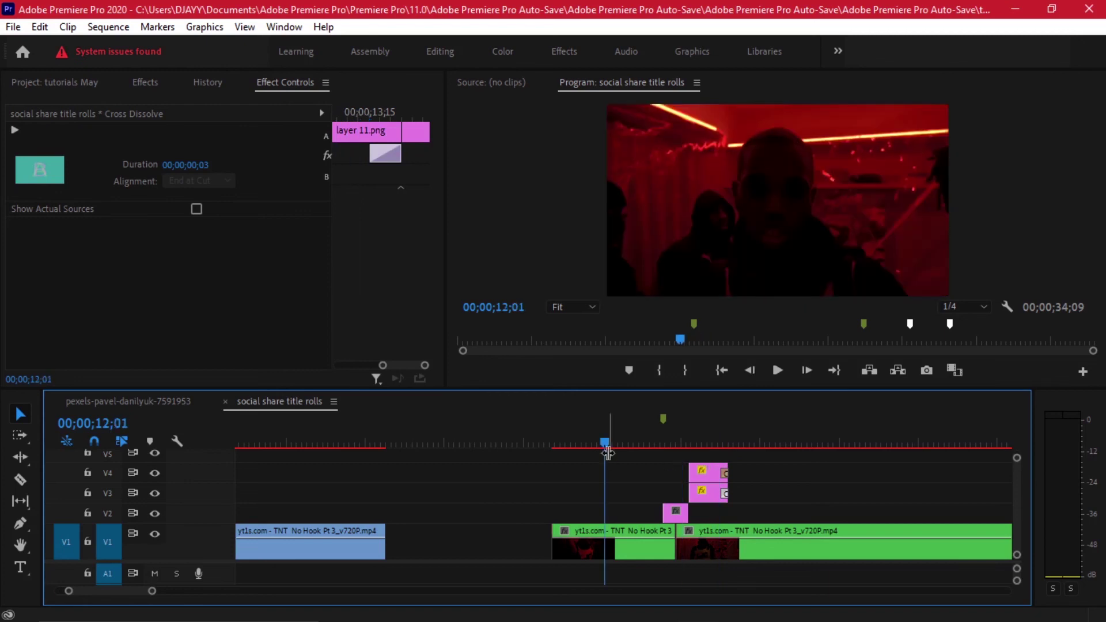
key(space)
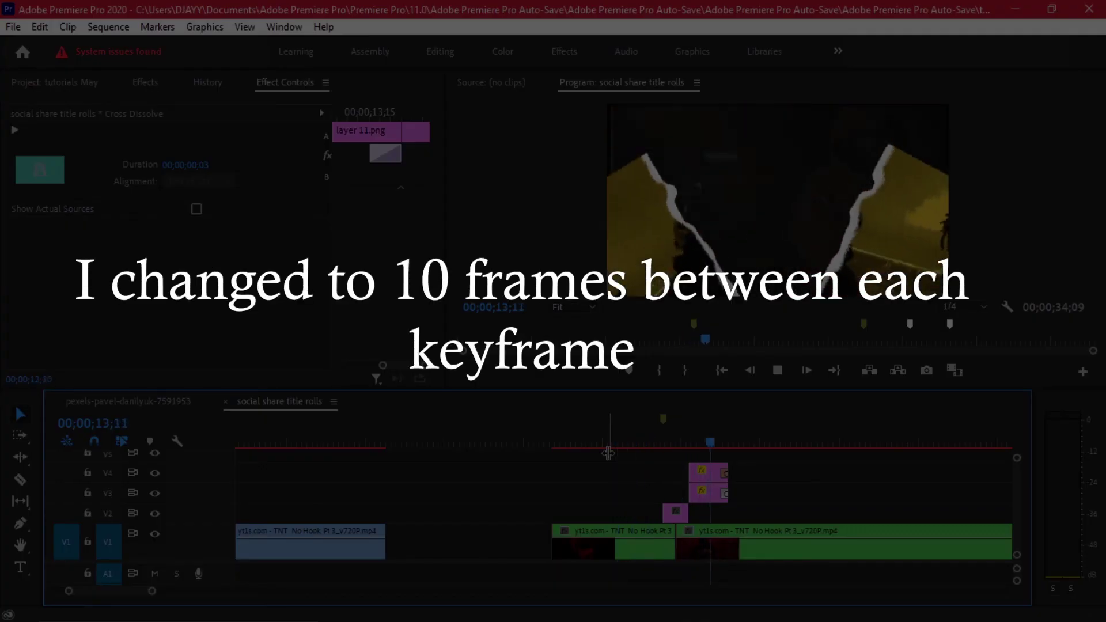